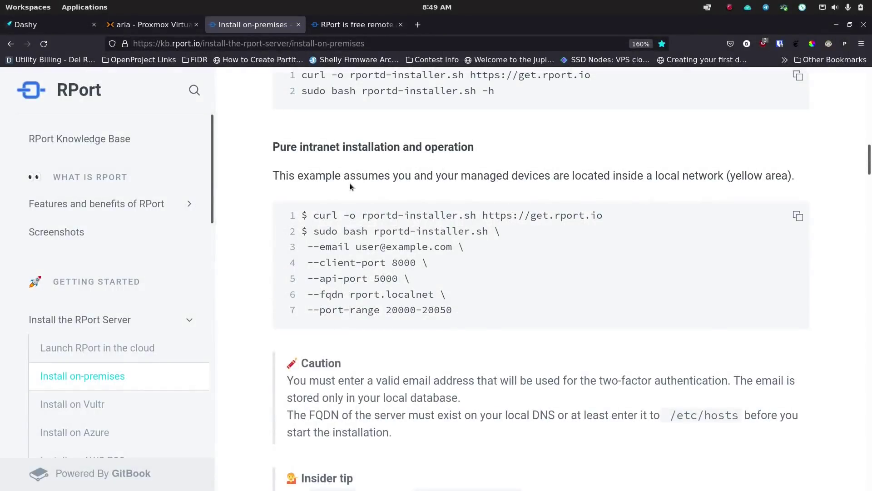
- Run 'apt update && apt upgrade -y' in container 104's console at 133% zoom, then reboot it
left_click(150, 24)
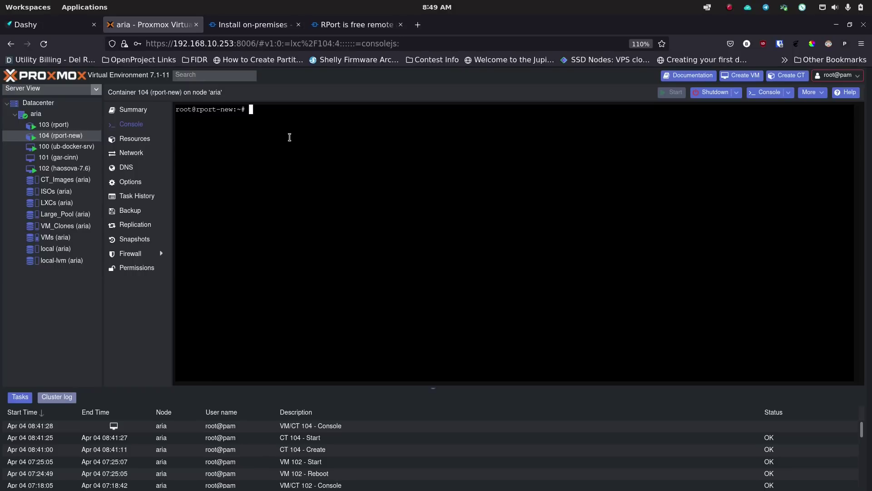
key("ctrl+plus")
key("ctrl+plus")
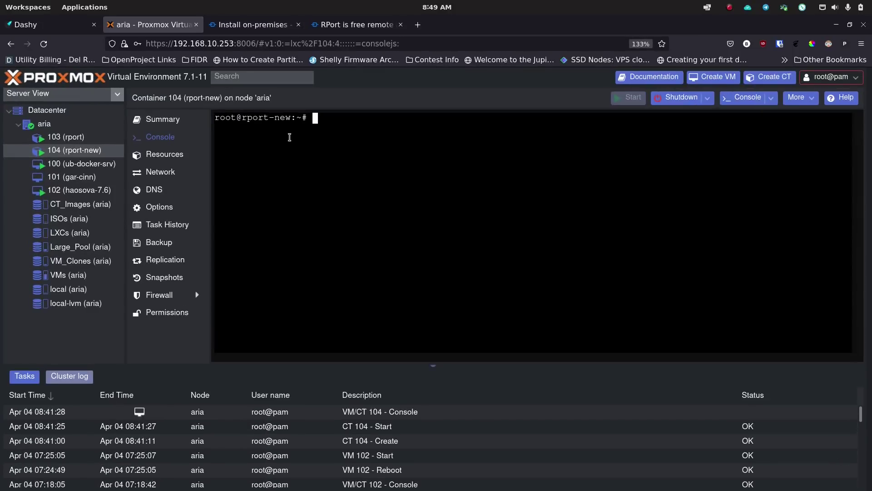
type("apt update && apt upgrade -y")
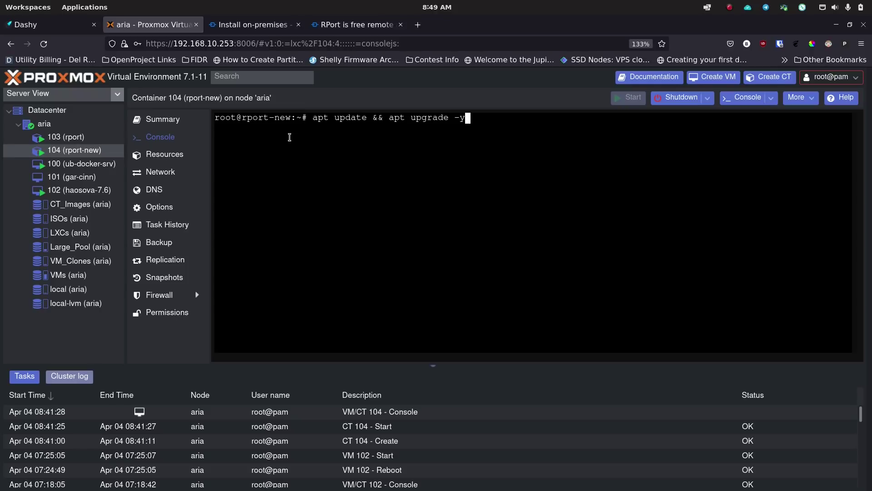
key("Return")
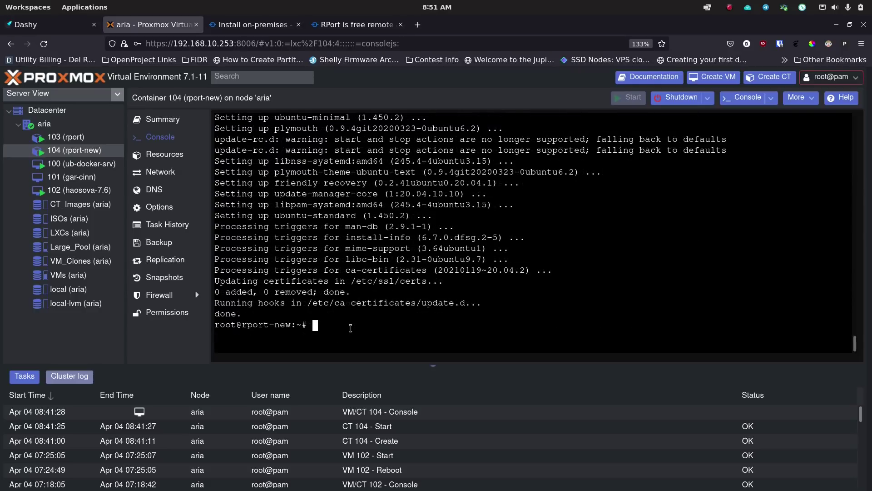
type("reboot")
key("Return")
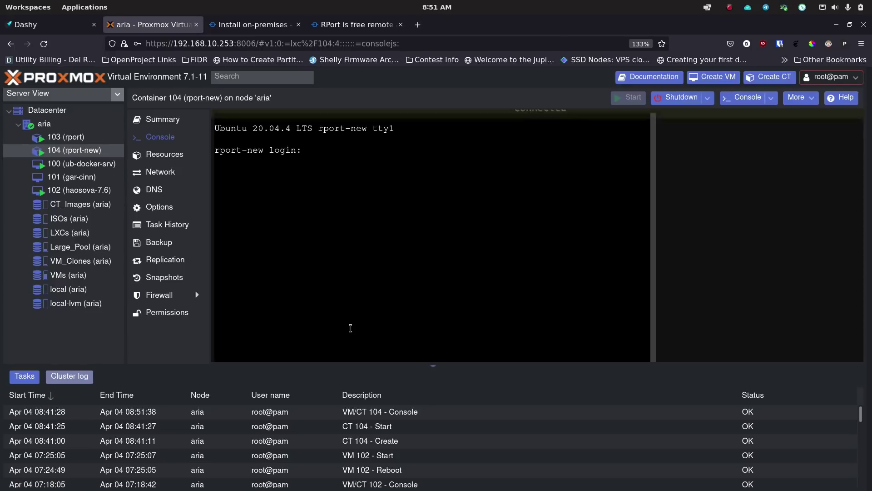
- Log in as root and add a new user with a password, empty default details, confirmed Y
type("root")
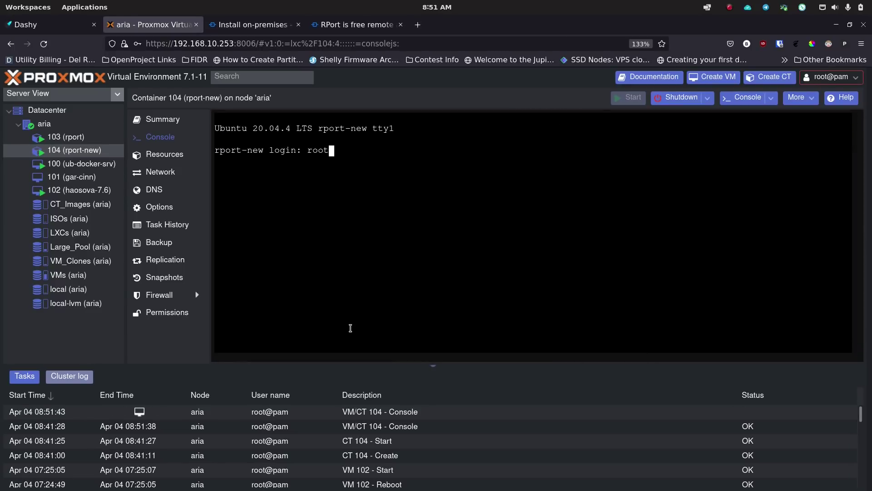
key("Return")
key("Return")
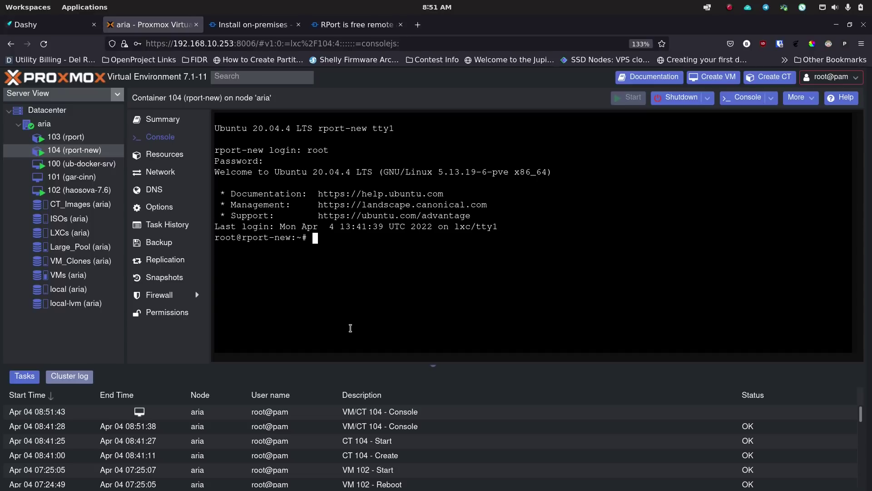
type("adduser brian")
key("Return")
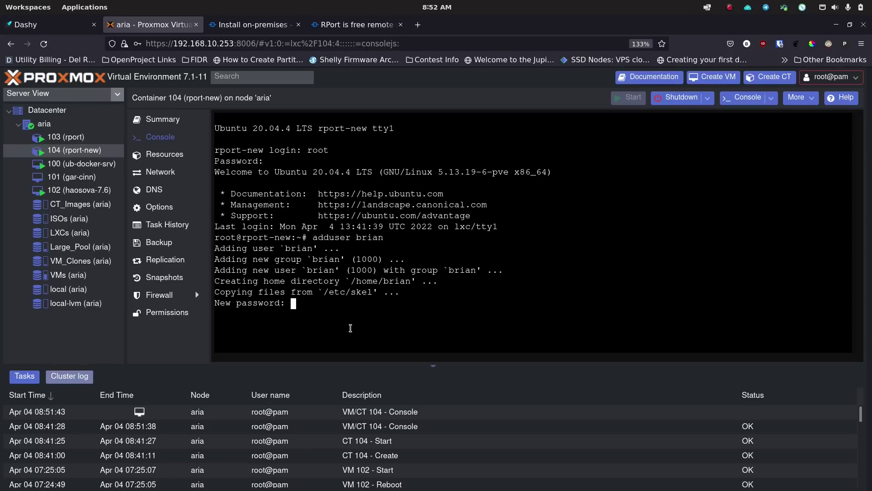
key("Return")
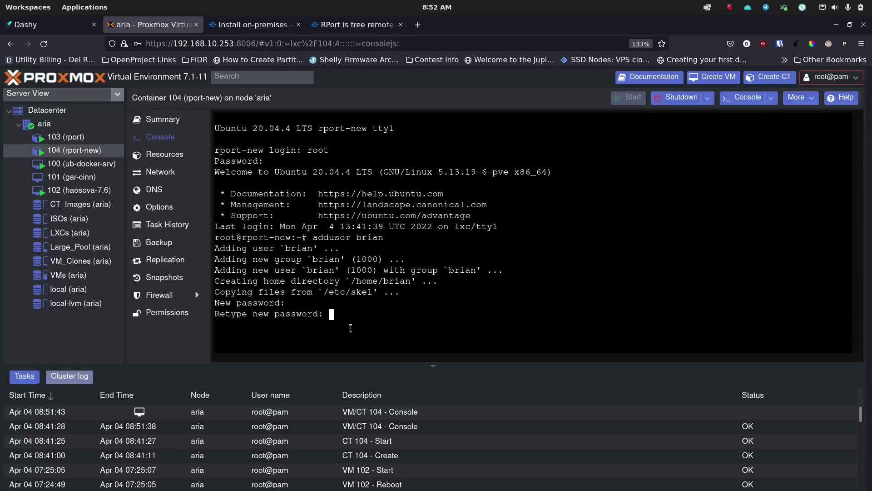
key("Return")
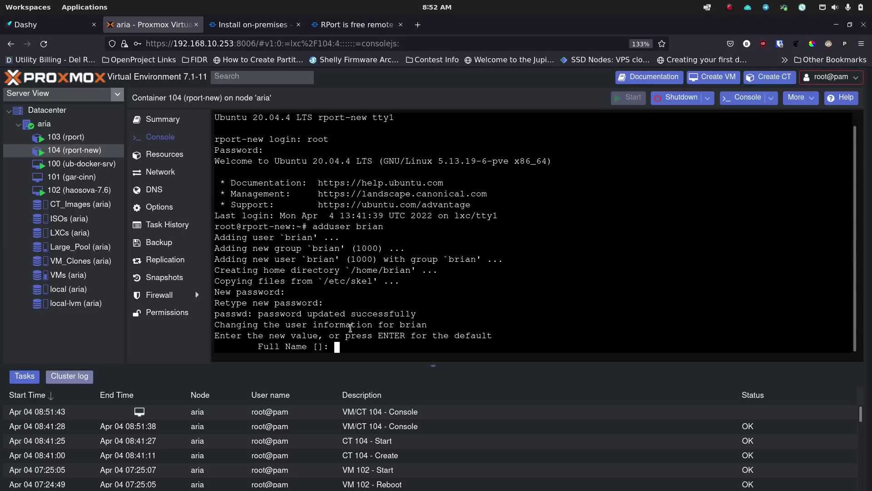
key("Return")
key("Return")
key("Return")
key("Return")
key("Return")
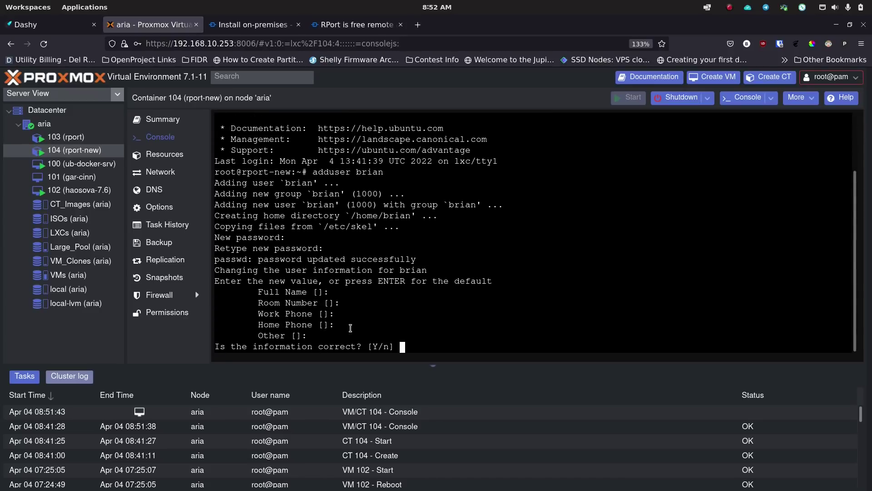
type("Y")
key("Return")
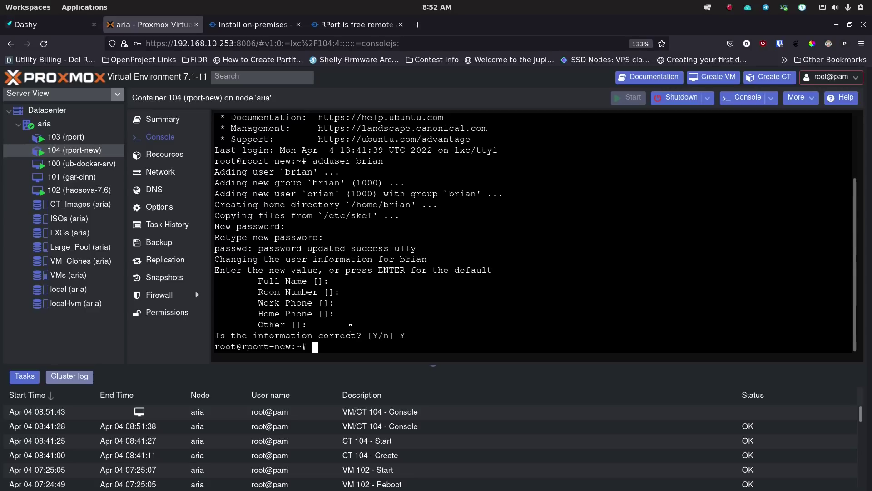
type("usermod -aG")
- Add the new user to the sudo group with usermod -aG sudo
type("sudo brian")
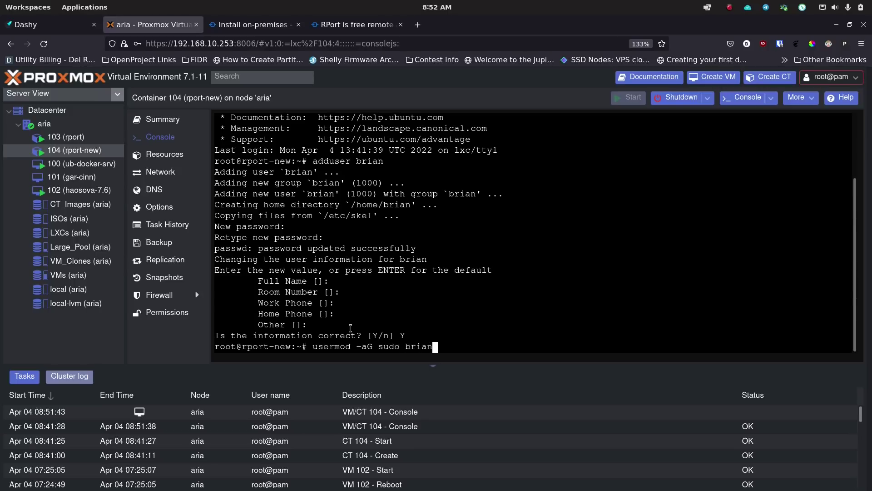
type(" mike")
key("BackSpace")
key("BackSpace")
key("BackSpace")
key("BackSpace")
key("BackSpace")
key("BackSpace")
key("Return")
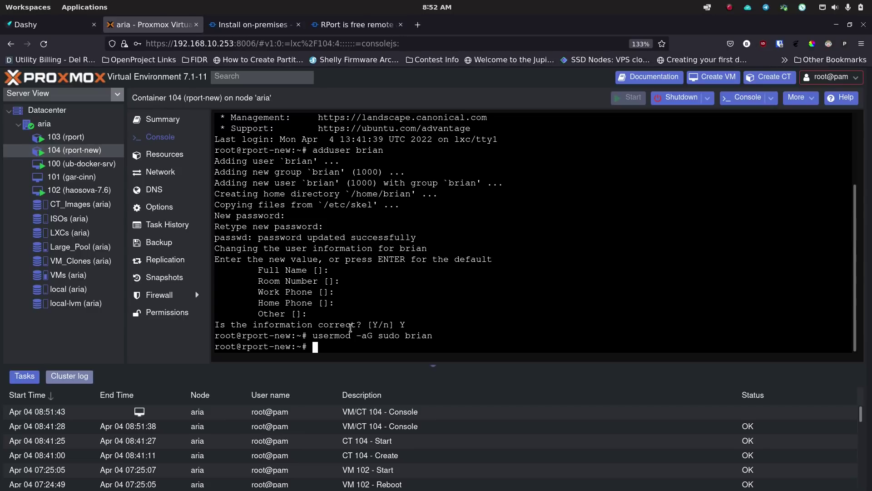
- Check the container's IP address (192.168.10.254), clear the screen and log out of root
type("ip a show")
key("Return")
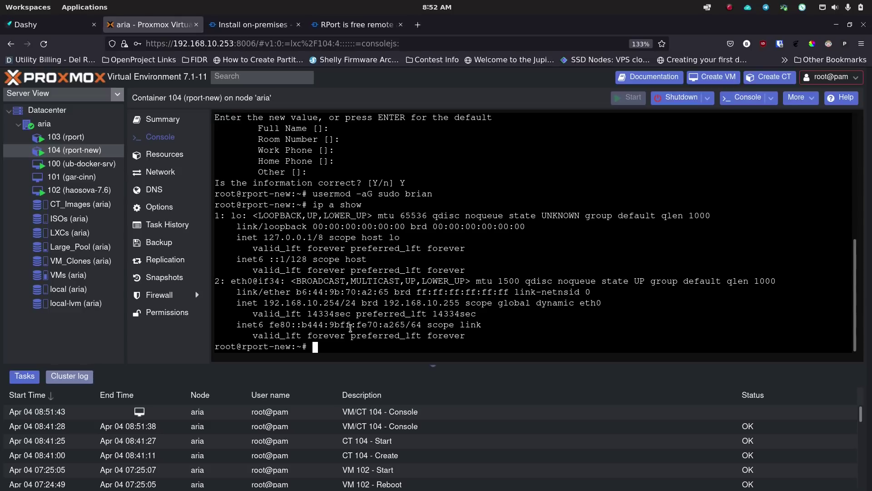
type("clear")
key("Return")
type("logout")
key("Return")
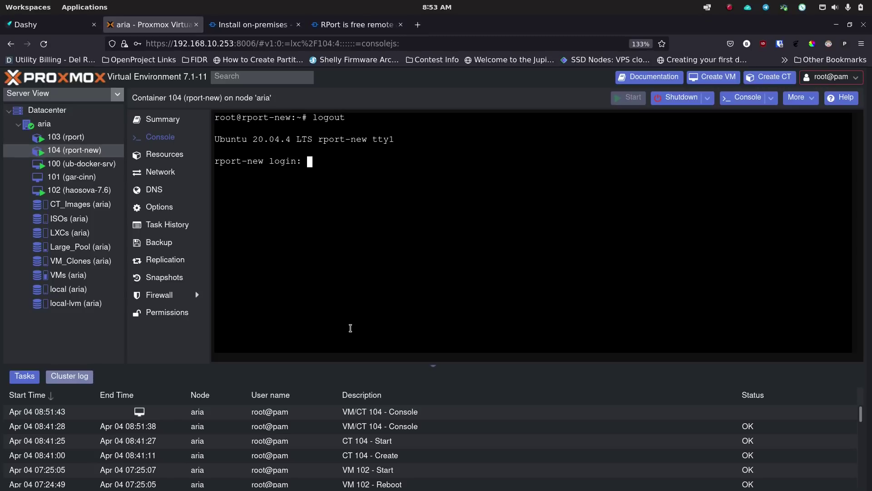
- Open a new rport-run.txt in nano, then return to RPort's on-premises install guide in Firefox
mouse_move(434, 488)
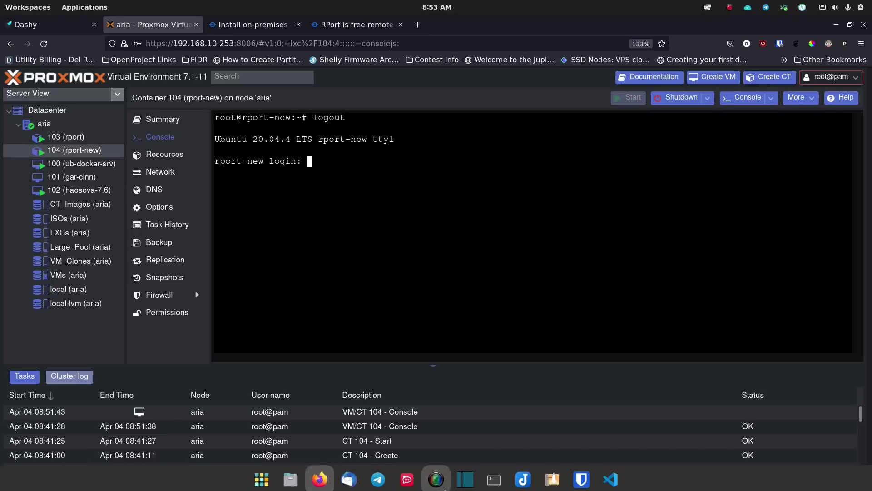
left_click(494, 477)
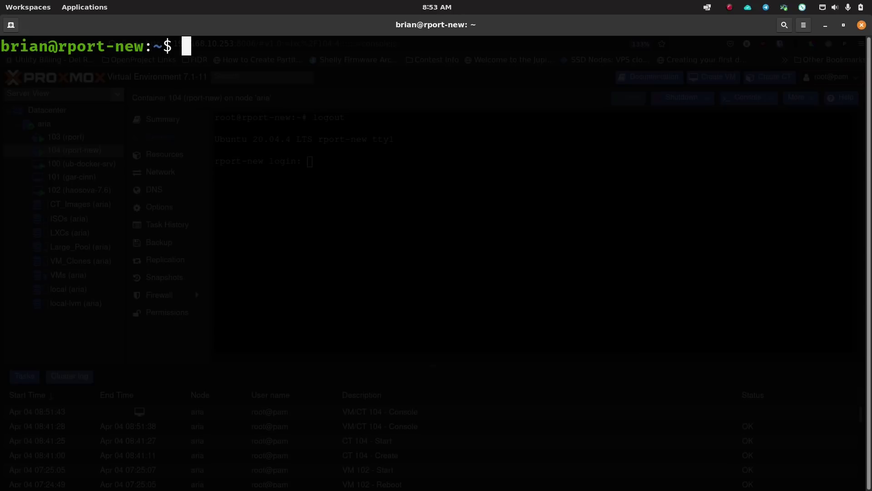
type("nano ")
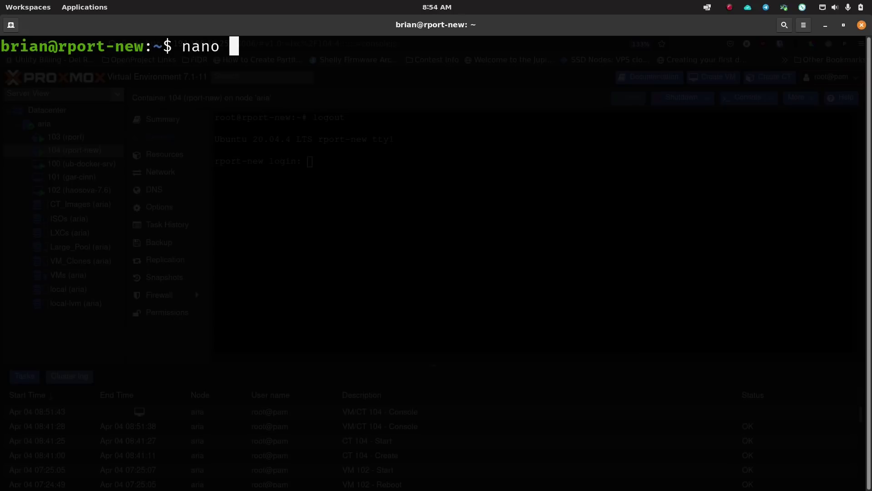
type("rport-run.txt")
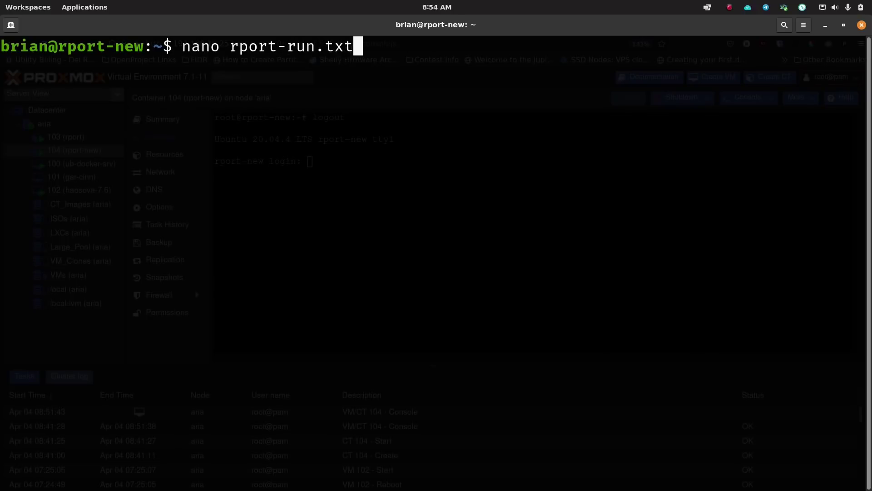
key("Return")
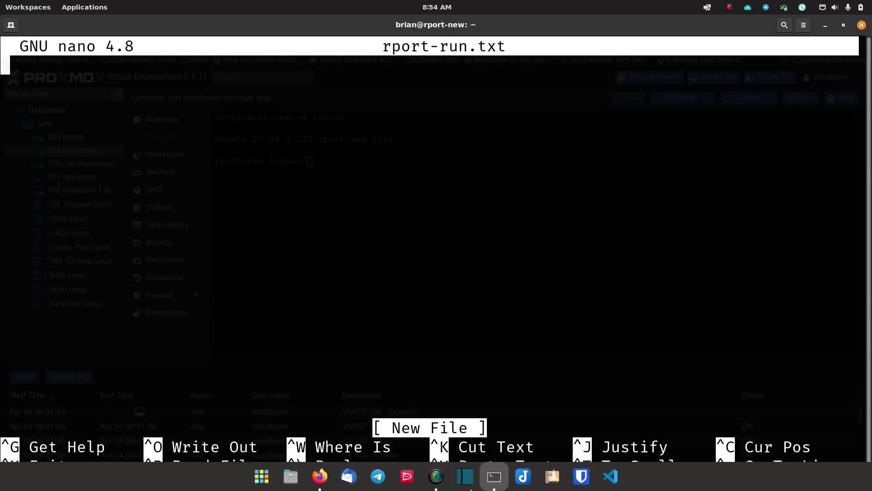
left_click(311, 488)
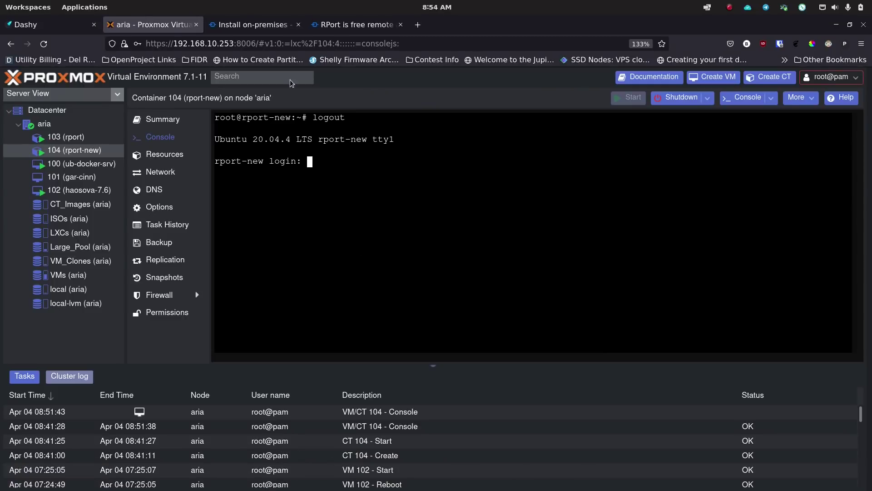
left_click(274, 26)
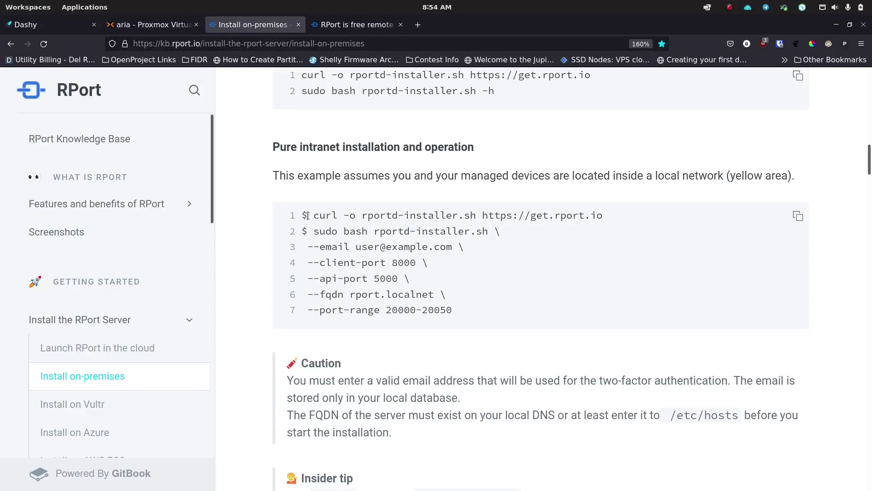
left_click_drag(302, 216, 448, 310)
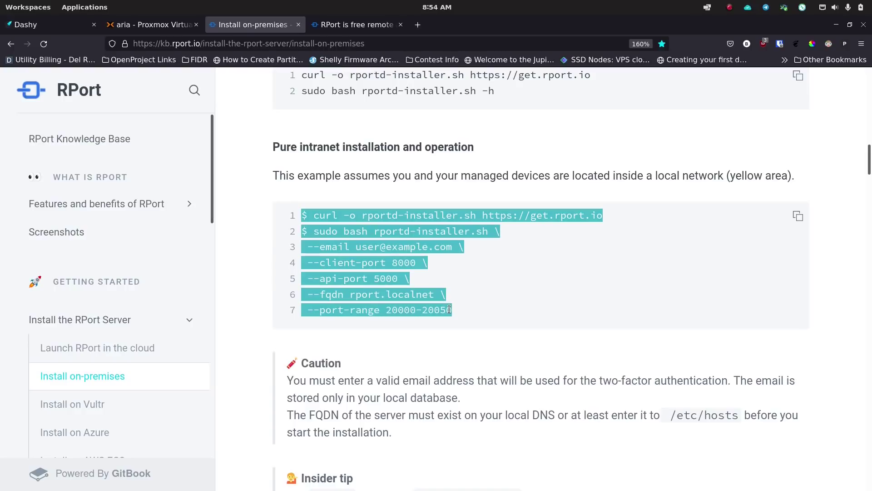
left_click(798, 216)
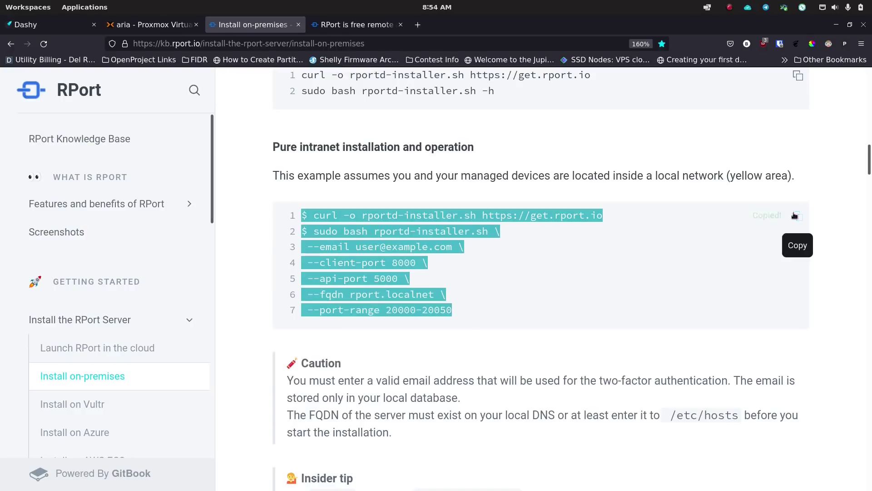
- Paste the installer commands into rport-run.txt and change --fqdn to rport-new.routemehome.org
mouse_move(455, 480)
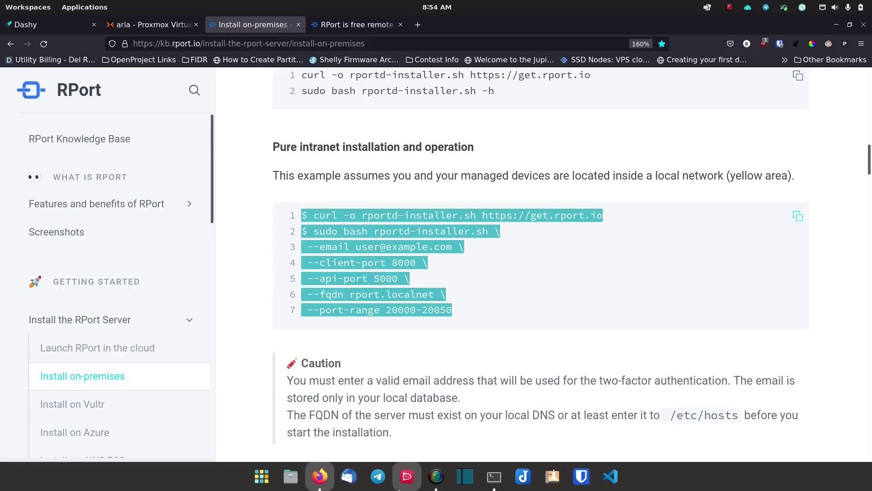
left_click(494, 476)
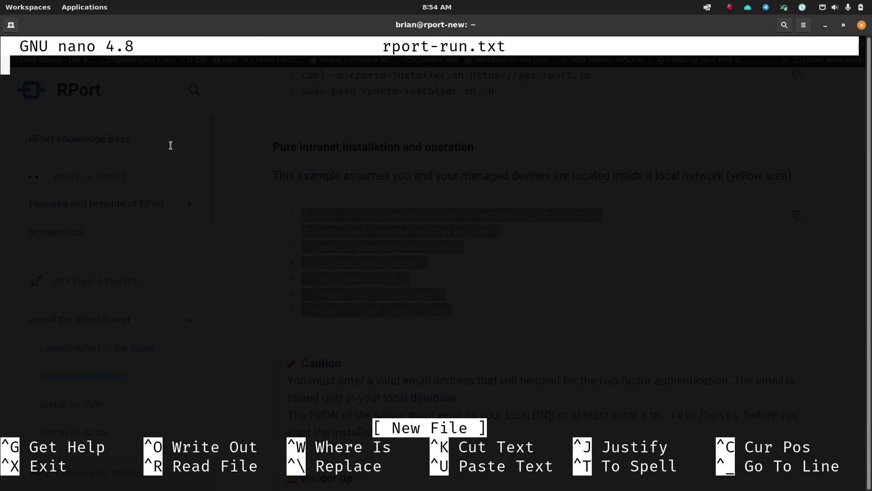
key("ctrl+shift+v")
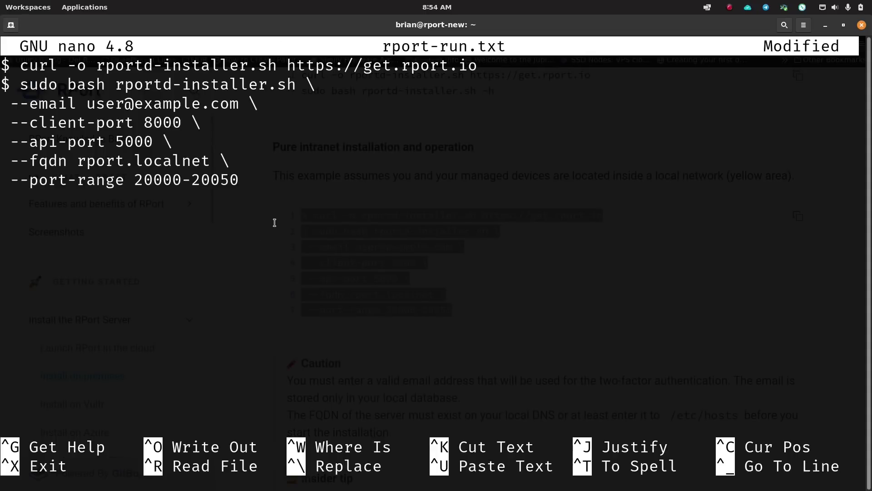
key("Up")
key("Left")
key("Left")
key("BackSpace")
key("BackSpace")
key("BackSpace")
key("BackSpace")
key("BackSpace")
key("BackSpace")
key("BackSpace")
key("BackSpace")
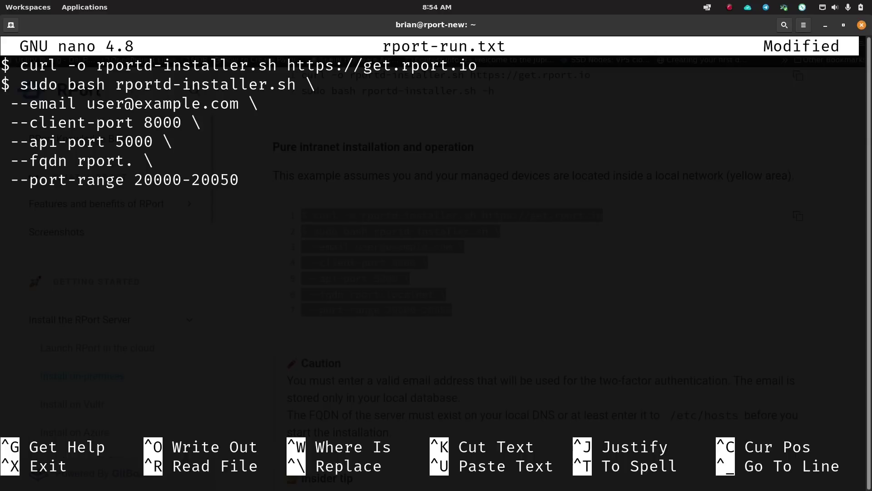
key("BackSpace")
type("_")
key("BackSpace")
type("-new.")
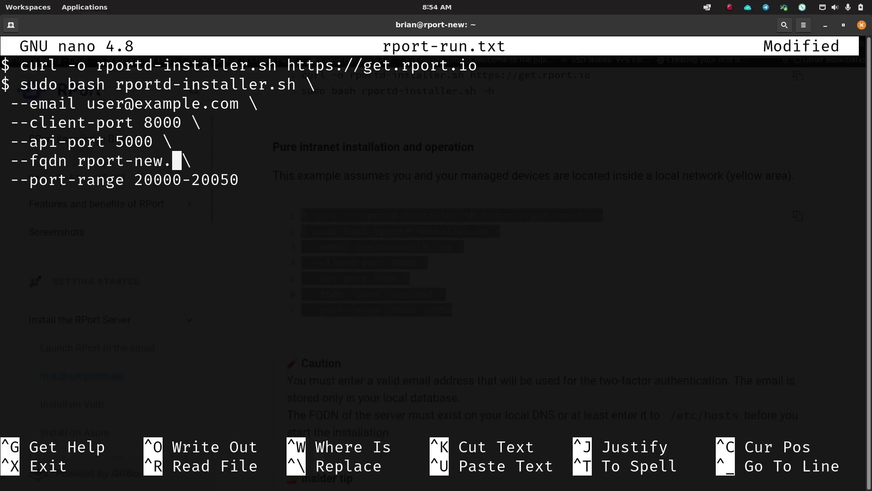
type("routemeh")
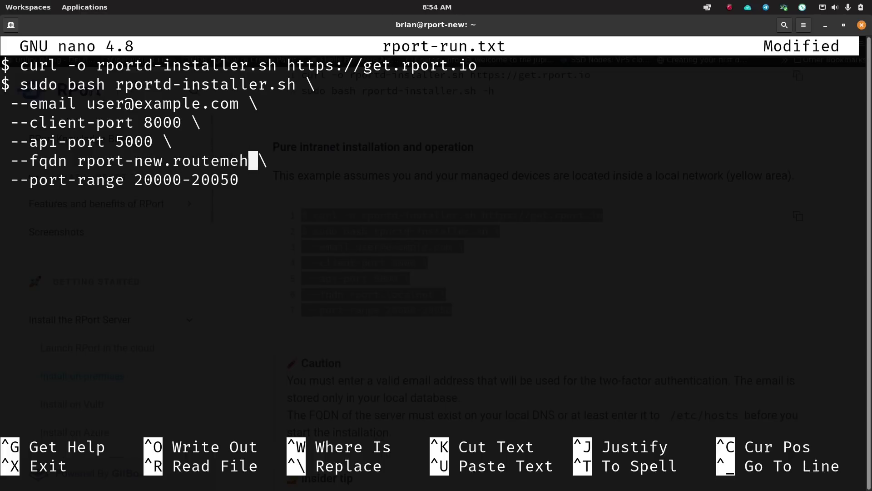
type("ome.org")
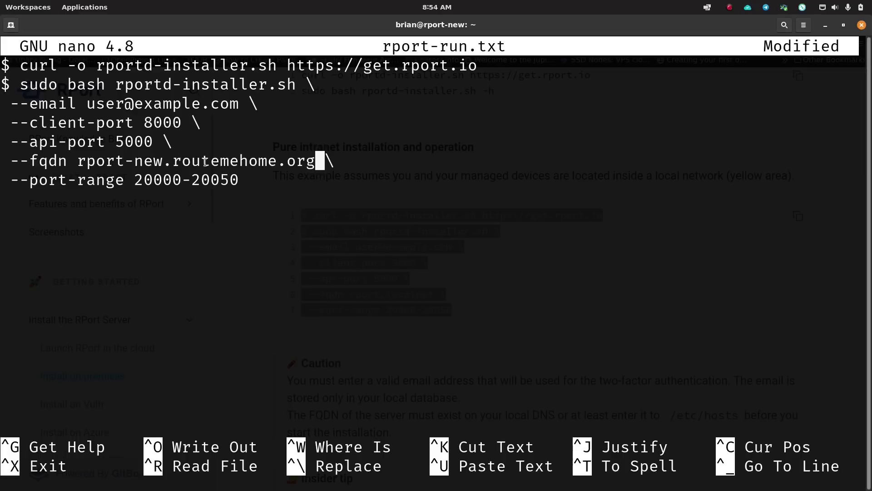
- Highlight rport-new on the --fqdn line to verify the hostname
left_click(95, 161)
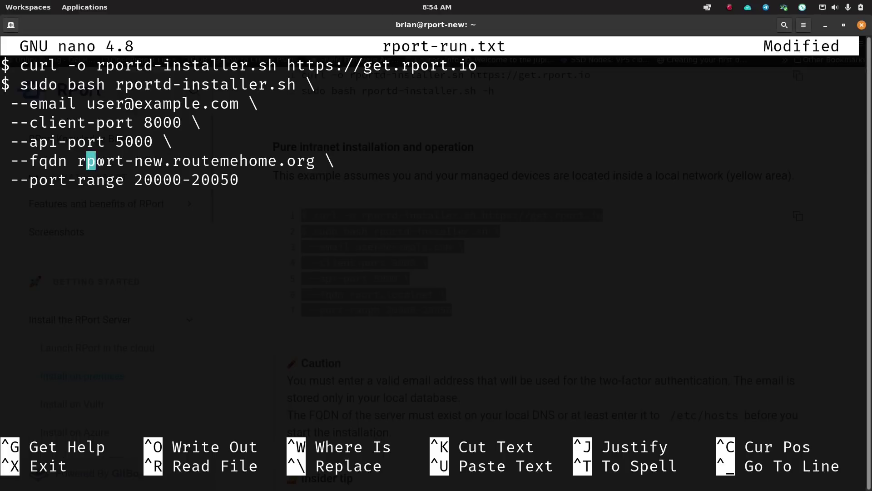
key("shift+Right")
key("shift+Right")
key("shift+Right")
key("shift+Right")
key("shift+Right")
key("shift+Right")
key("shift+Right")
key("shift+Right")
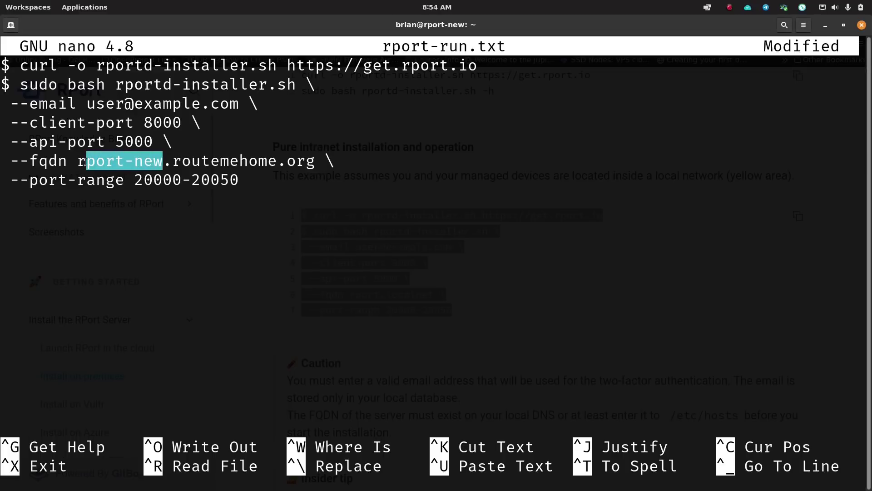
left_click(85, 161)
left_click_drag(77, 161, 164, 165)
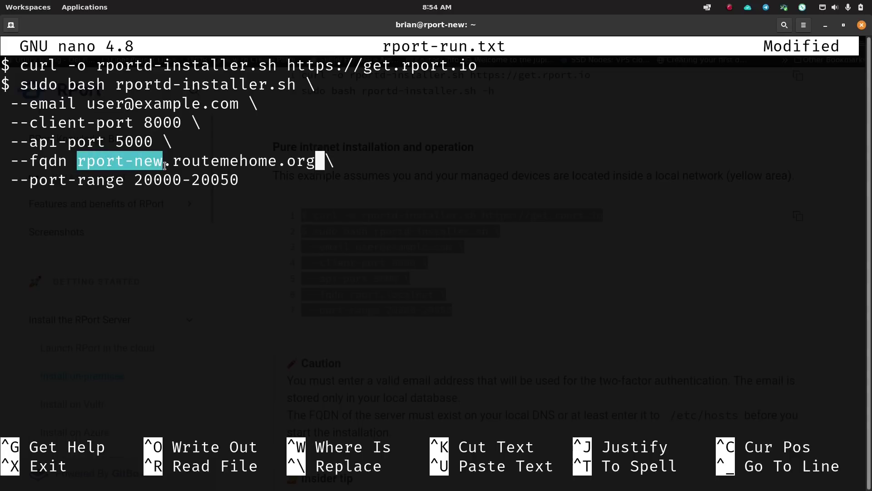
left_click(192, 144)
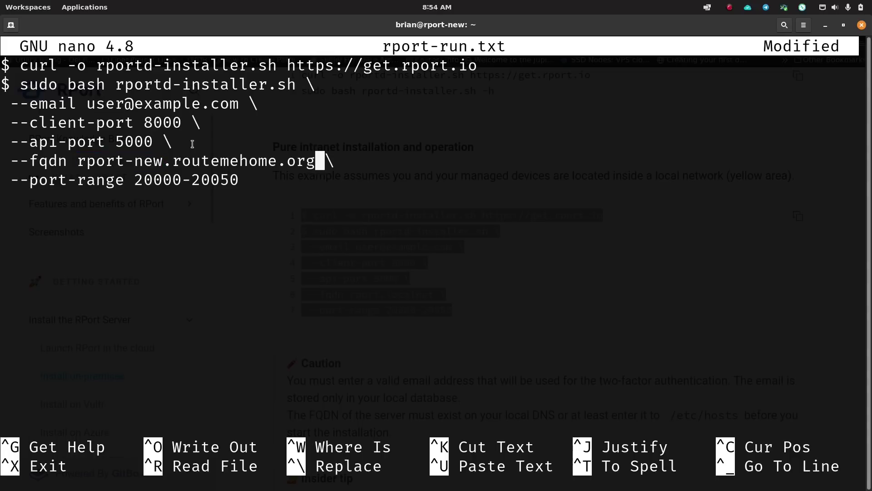
- Replace the --email option in the installer command with --totp
key("Up")
key("Up")
key("Left")
key("Left")
key("Left")
key("Left")
key("Left")
key("Left")
key("Left")
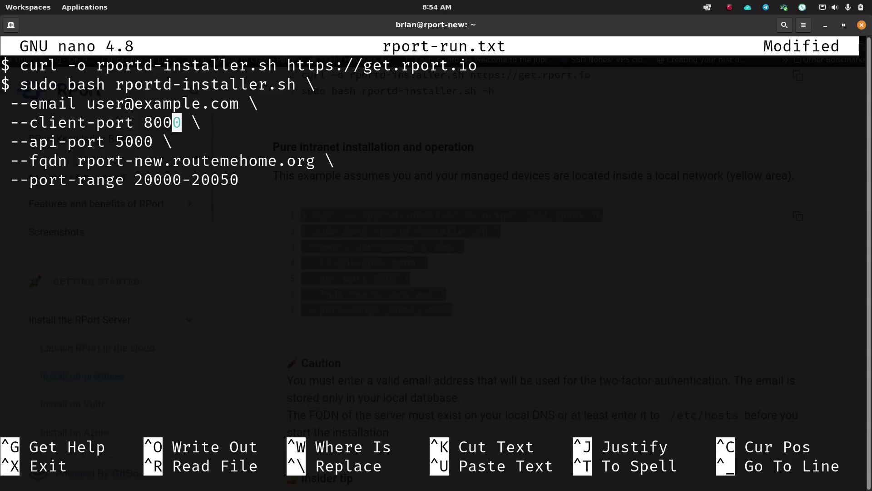
key("Down")
key("Up")
key("Up")
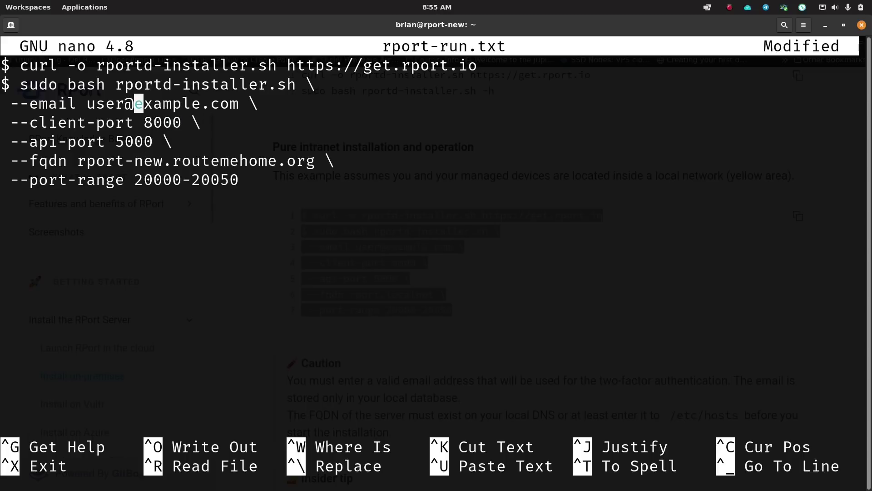
key("Right")
key("Right")
key("Right")
key("Right")
key("Right")
key("Right")
key("Right")
key("Right")
key("Right")
key("Right")
key("Right")
key("Right")
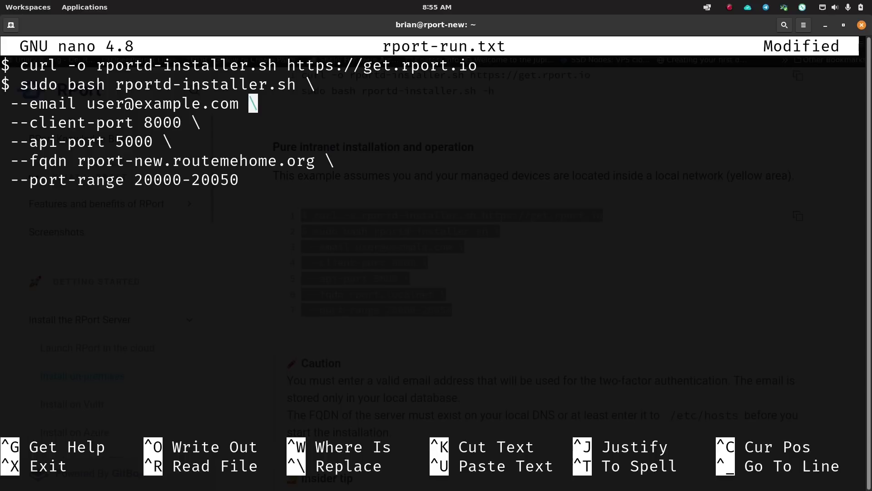
key("BackSpace")
key("BackSpace")
key("BackSpace")
key("BackSpace")
key("BackSpace")
key("BackSpace")
key("BackSpace")
key("BackSpace")
key("BackSpace")
key("BackSpace")
key("BackSpace")
key("BackSpace")
key("BackSpace")
key("BackSpace")
key("BackSpace")
key("BackSpace")
key("BackSpace")
key("BackSpace")
key("BackSpace")
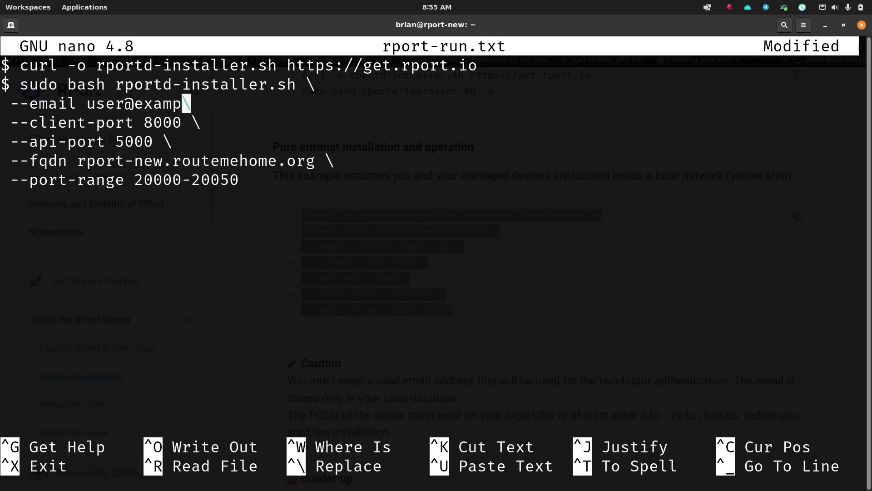
key("BackSpace")
key("BackSpace")
key("BackSpace")
key("BackSpace")
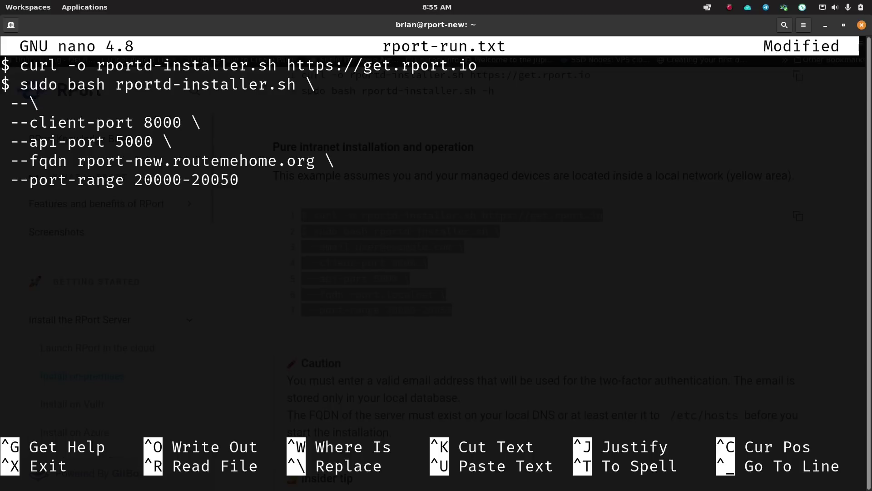
type("totp")
key("Down")
key("Left")
key("Left")
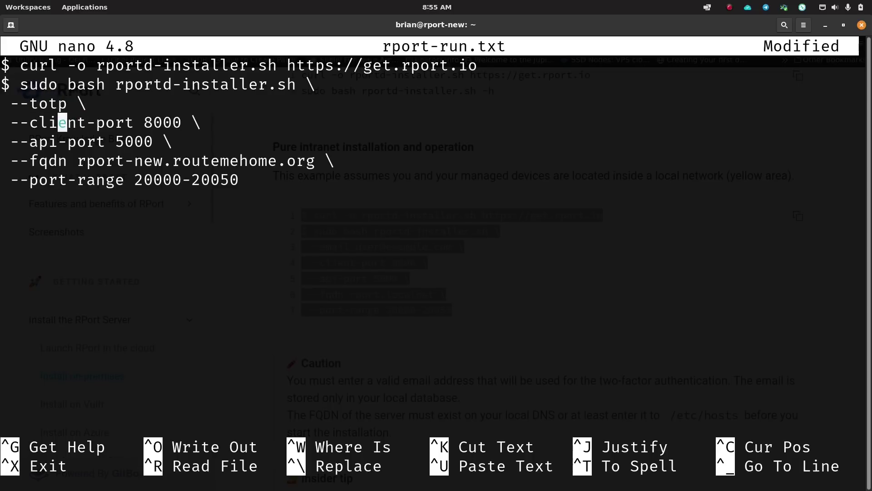
key("Left")
key("Left")
key("Left")
key("Up")
key("Down")
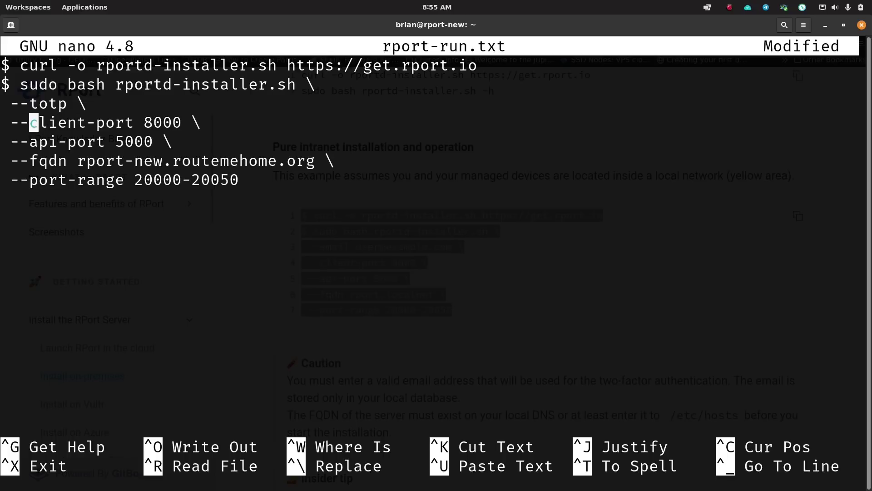
- Save rport-run.txt under the same name and exit nano
key("ctrl+o")
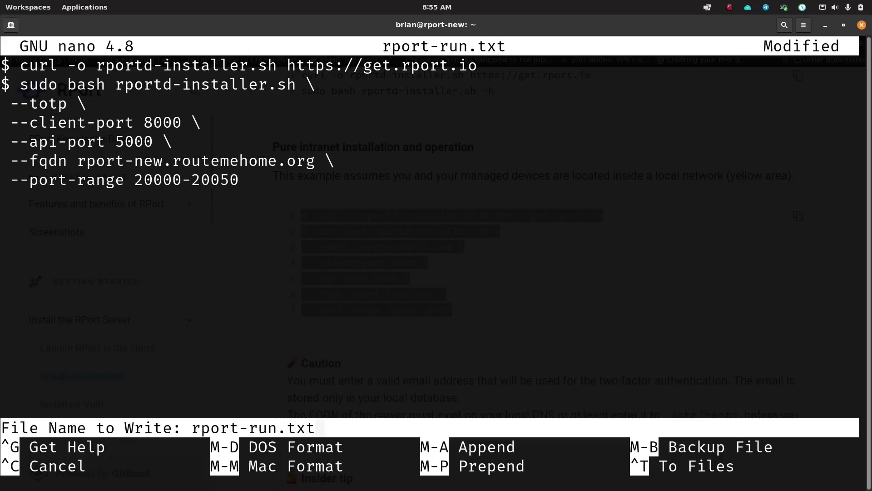
key("Return")
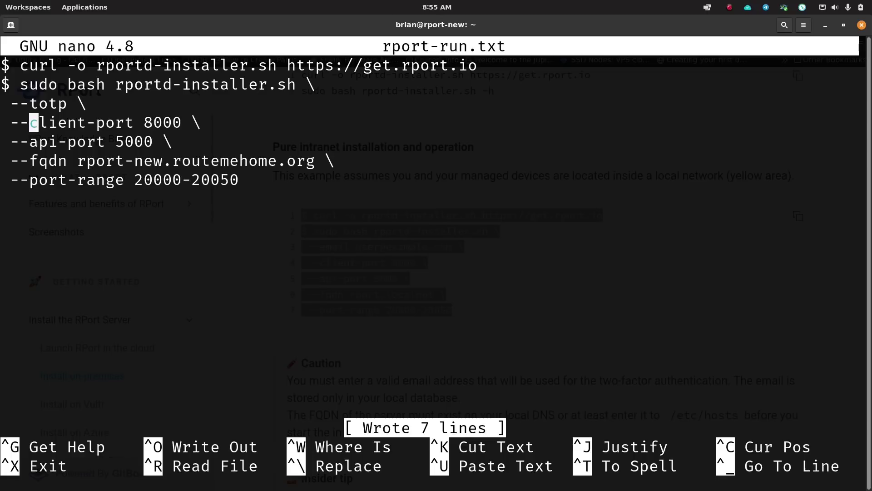
key("ctrl+x")
- Print rport-run.txt and run its curl download line, which fails without curl
type("ca")
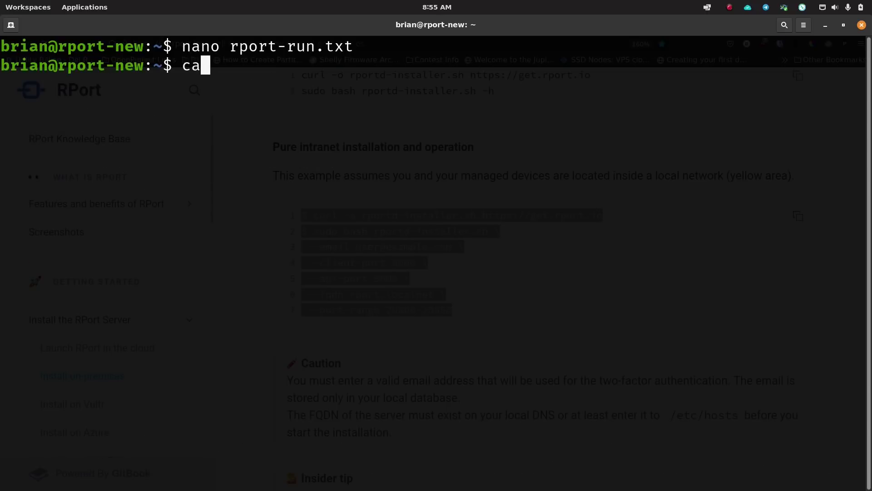
type("t rport-run.txt")
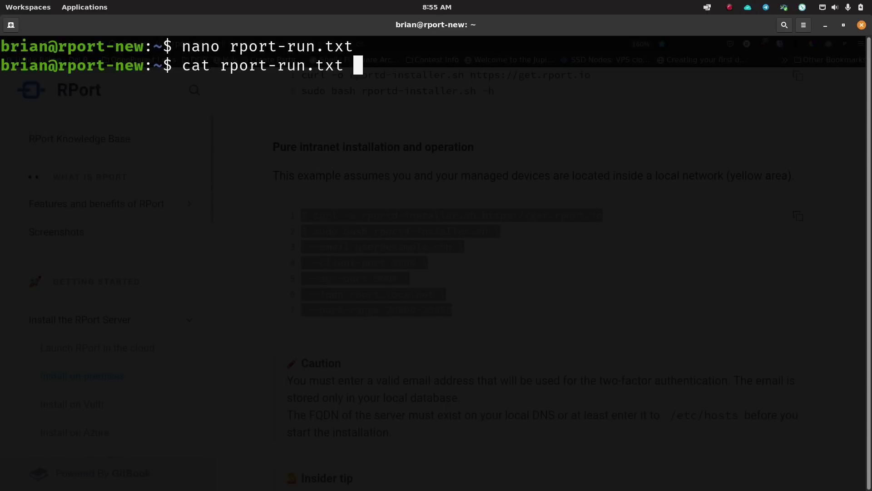
key("Return")
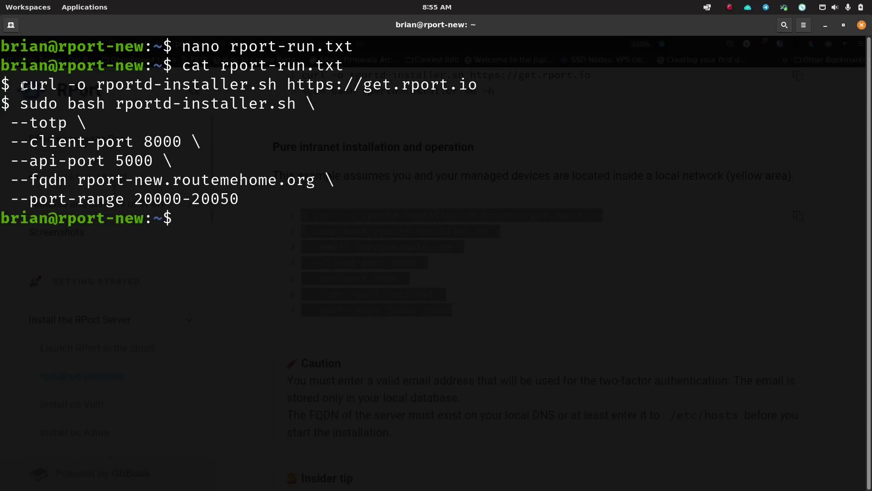
left_click_drag(21, 83, 477, 85)
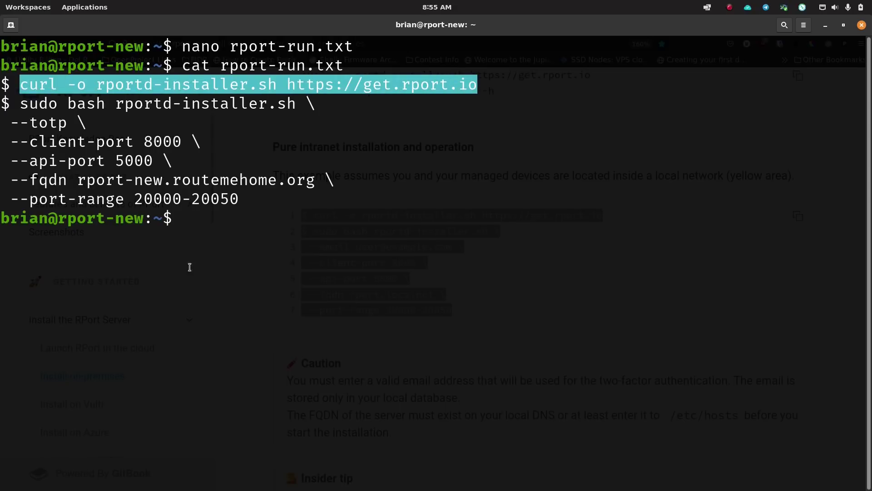
middle_click(230, 216)
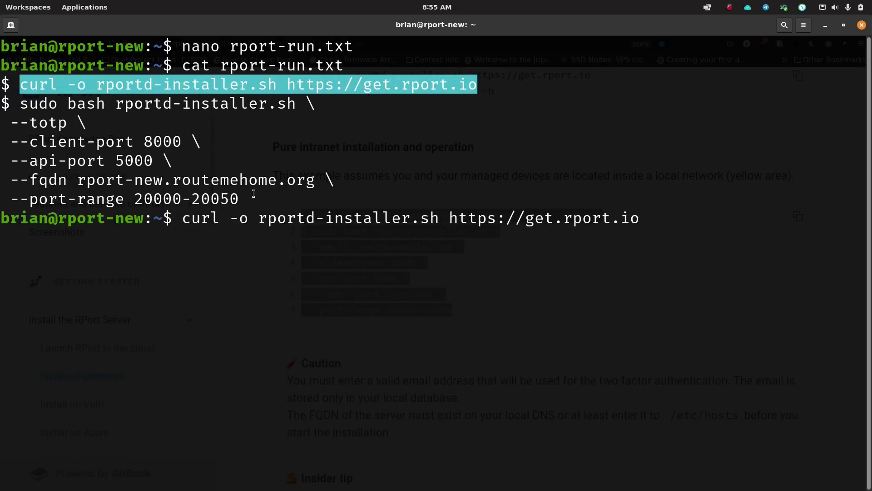
key("Return")
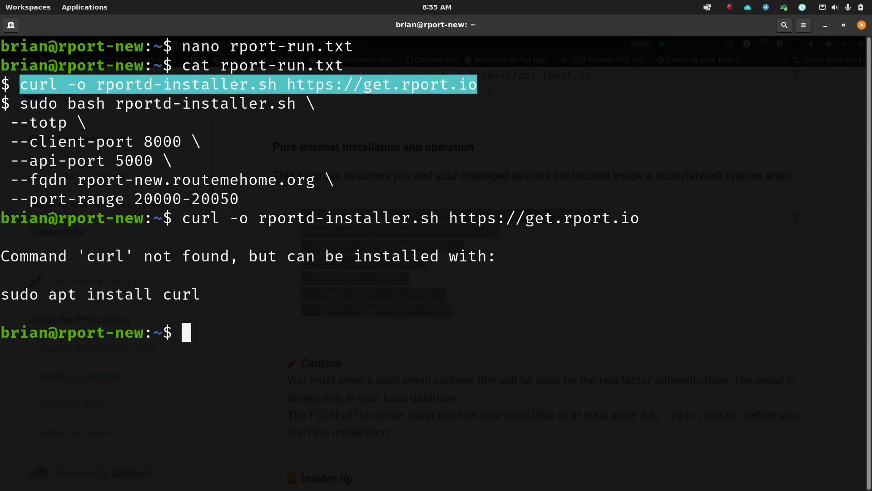
- Install curl, wget and git with 'sudo apt install curl wget git -y', then clear the screen
type("sudo ")
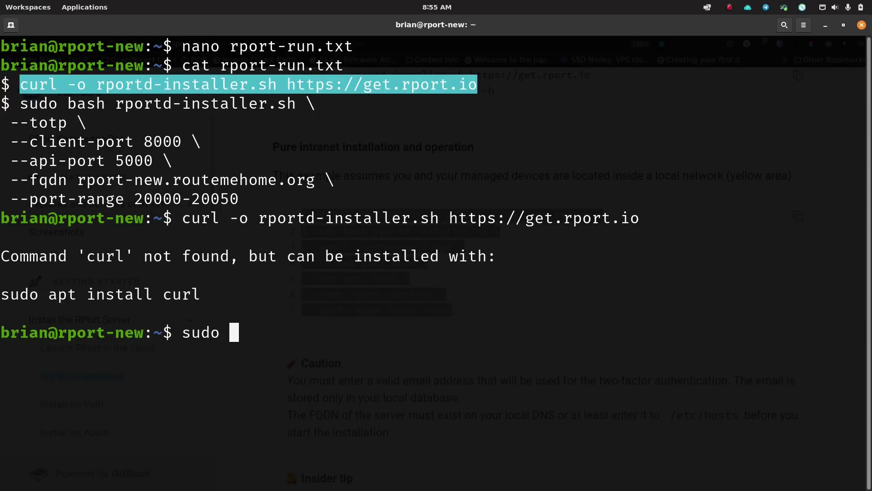
type("apt install c")
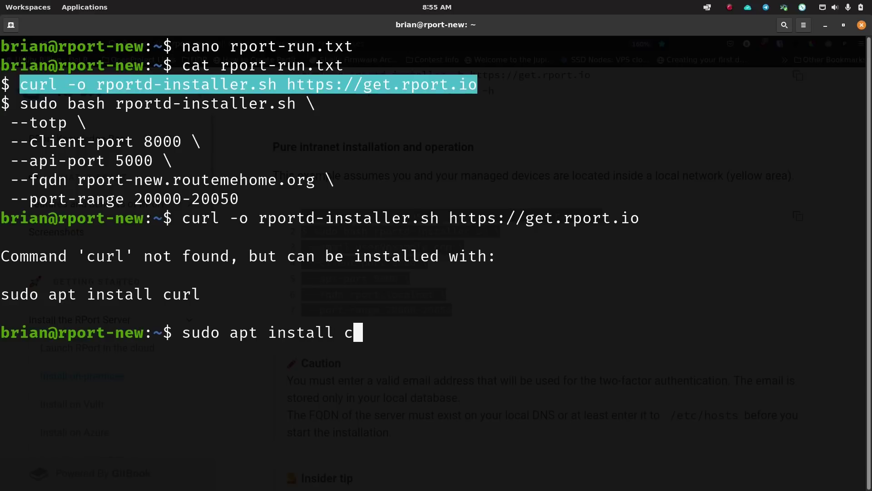
type("url wg")
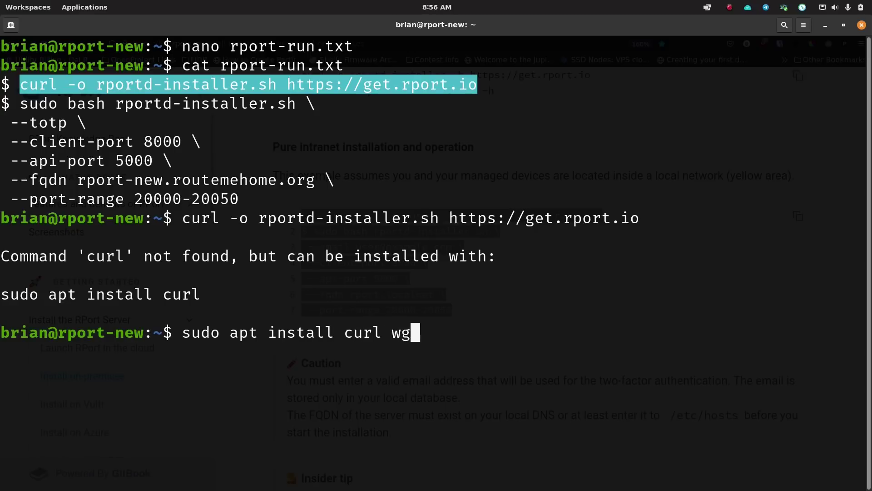
type("et git -y")
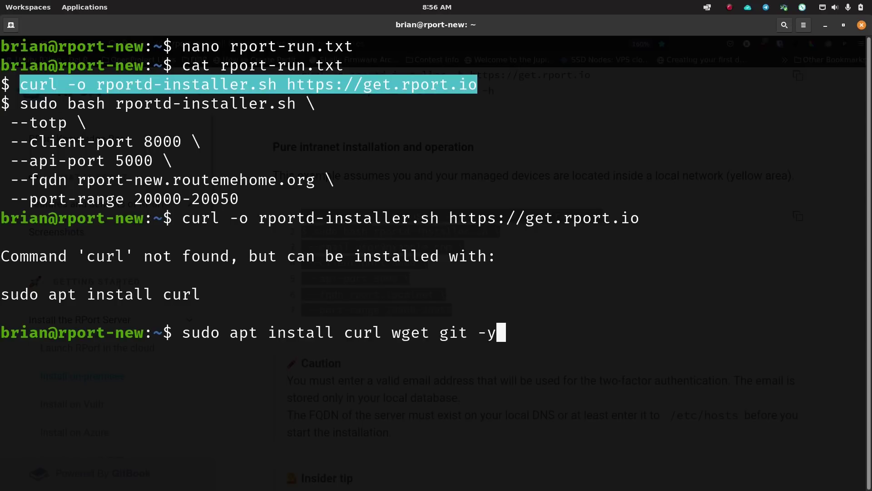
key("Return")
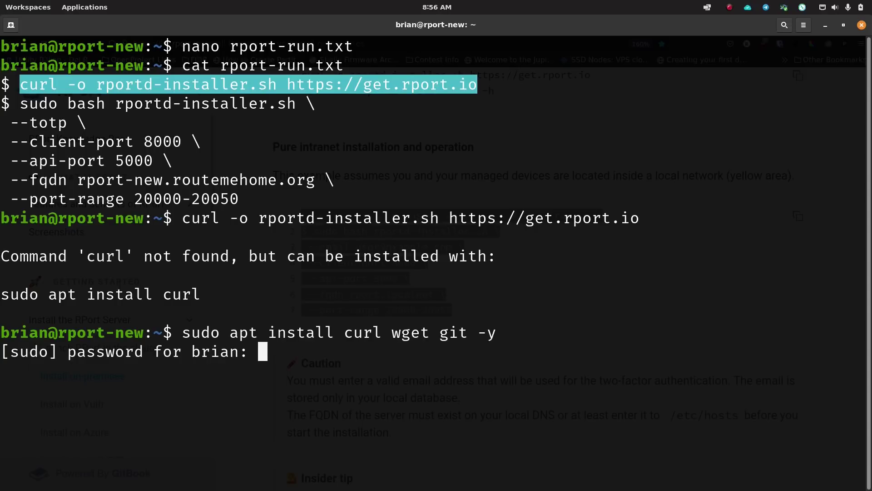
key("Return")
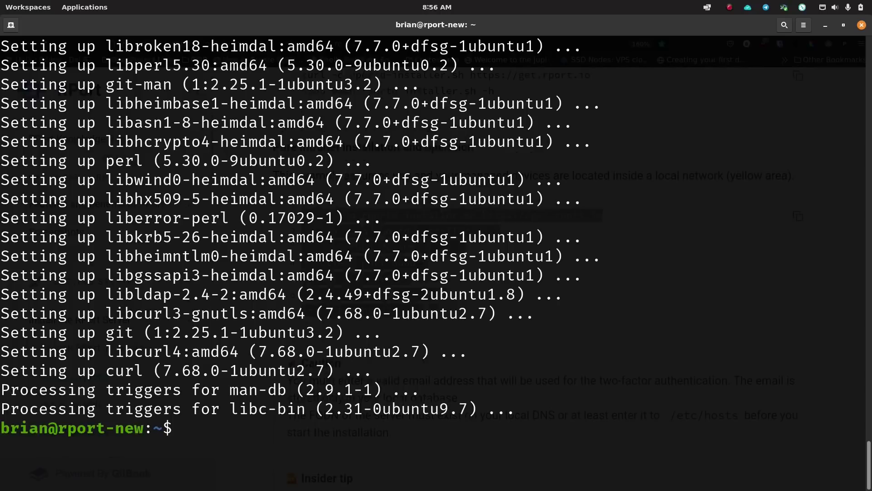
type("clear")
key("Return")
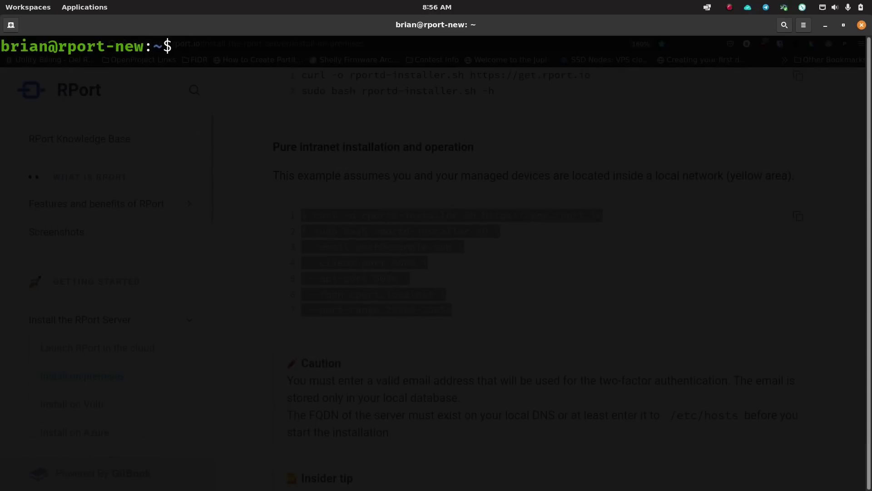
- Rerun the curl download to fetch rportd-installer.sh (35006 bytes)
key("Up")
key("Up")
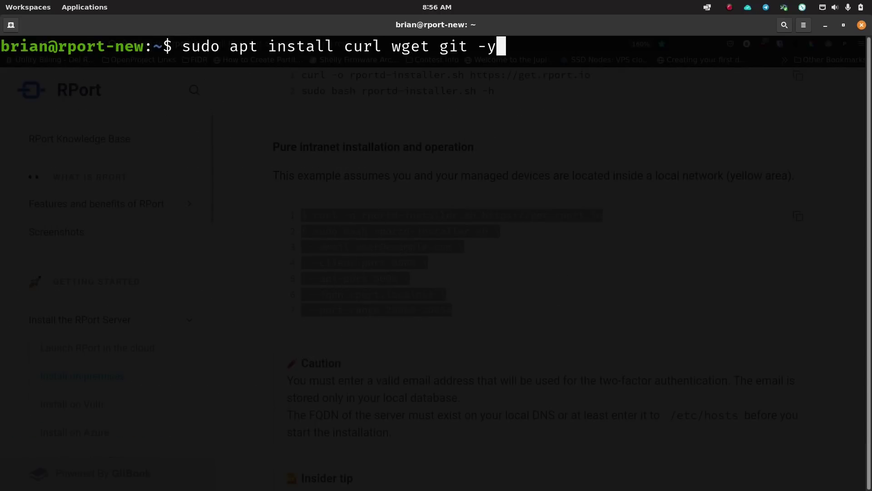
key("Up")
key("Return")
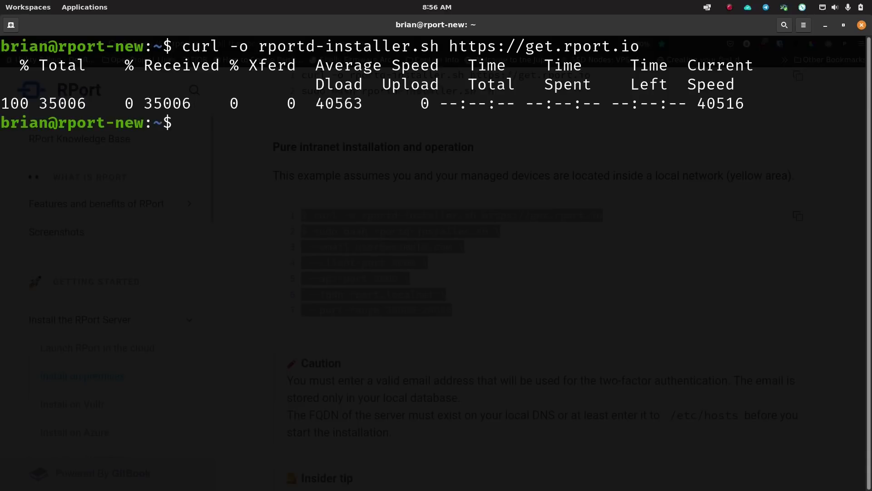
- Print rport-run.txt and paste the sudo bash installer command with its options at the prompt
type("cat rport")
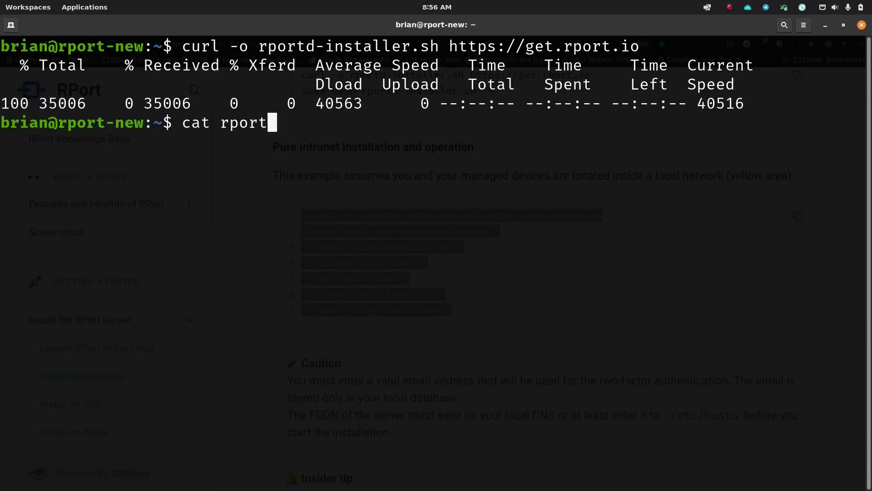
type("-")
key("Tab")
key("Return")
left_click_drag(20, 160, 240, 257)
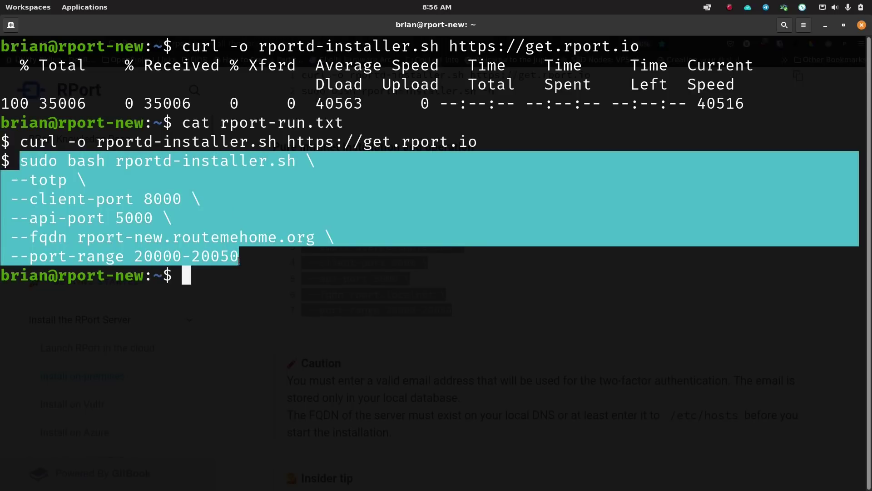
middle_click(224, 281)
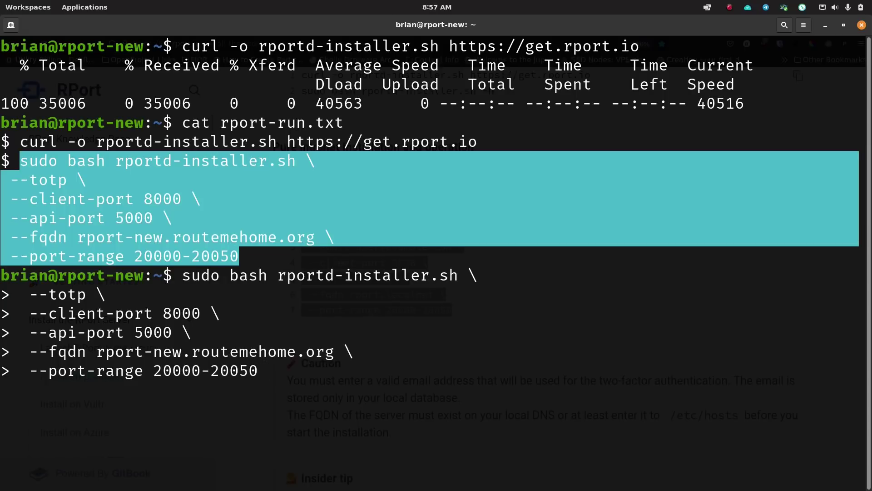
key("Return")
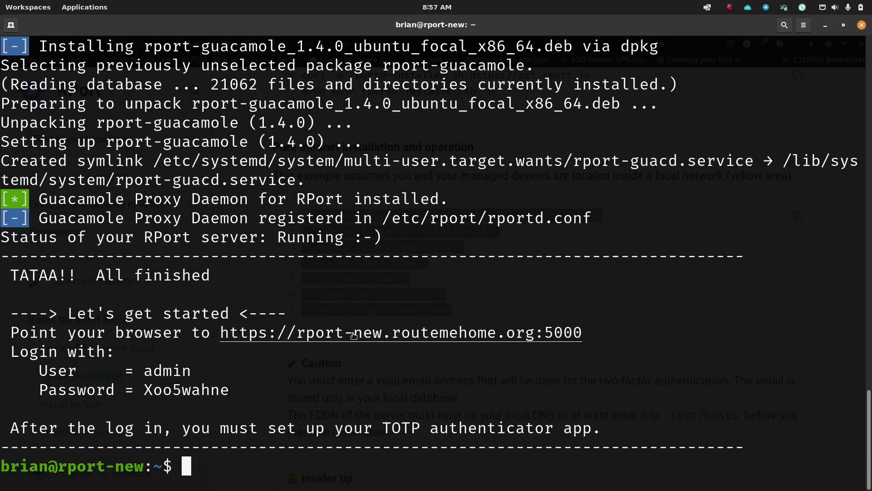
mouse_move(282, 486)
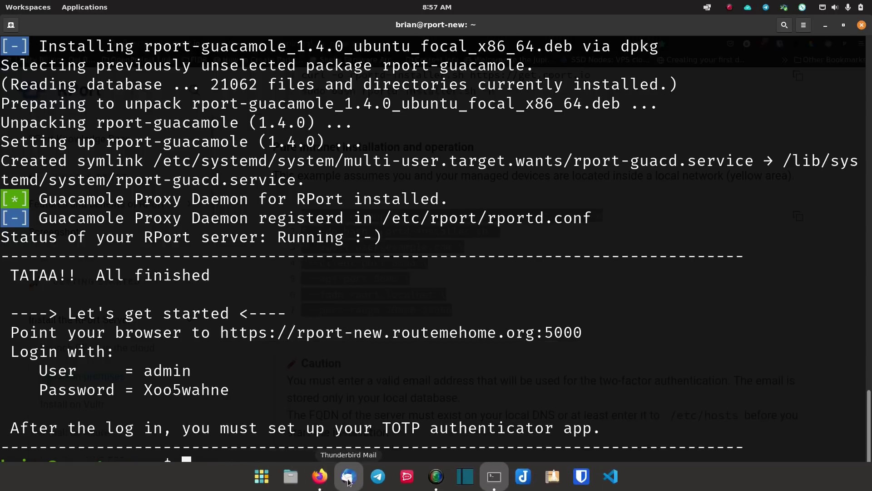
- Load cloudflare.com in a new Firefox tab and go to routemehome.org's DNS records
left_click(323, 480)
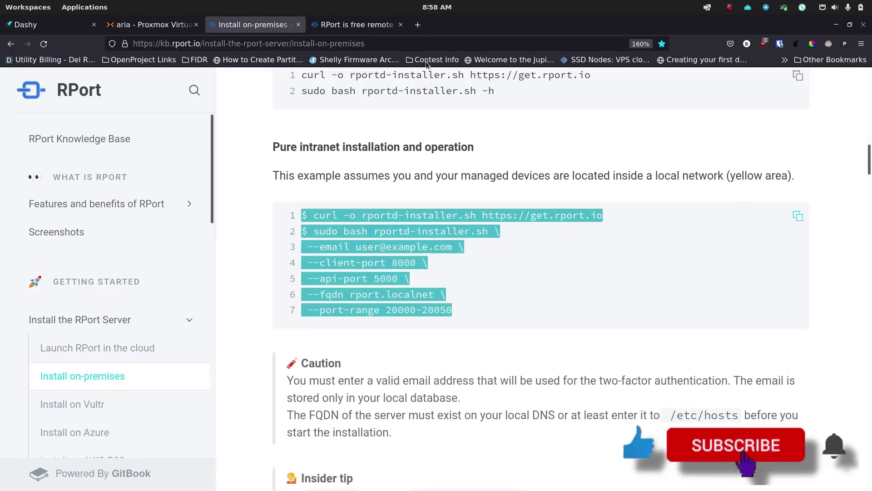
left_click(418, 27)
type("cloudflare")
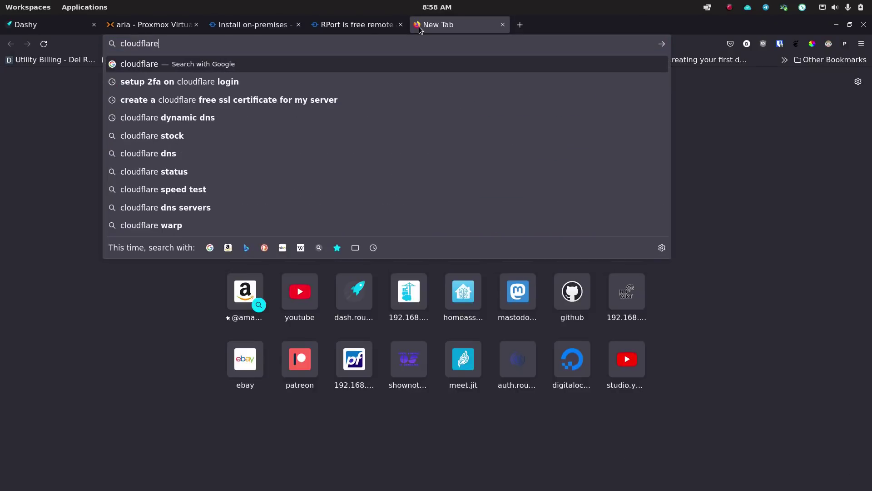
type(".com")
key("Return")
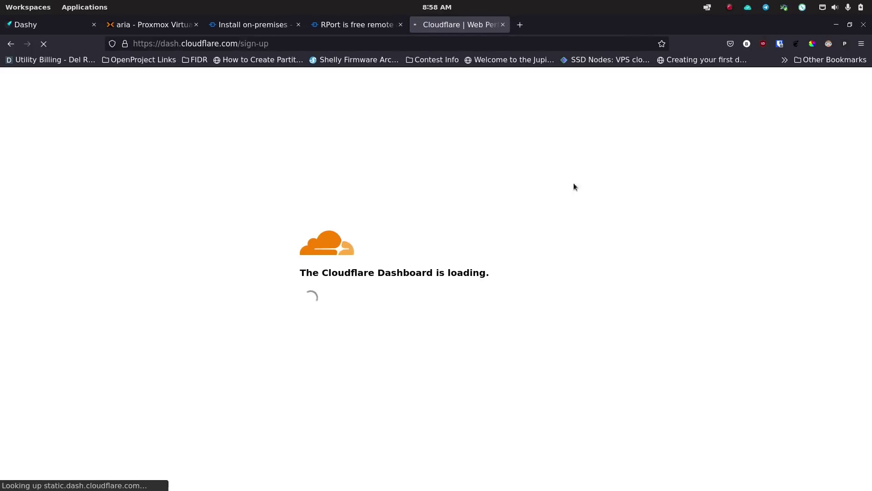
scroll(212, 276, "down", 3)
scroll(212, 271, "up", 2)
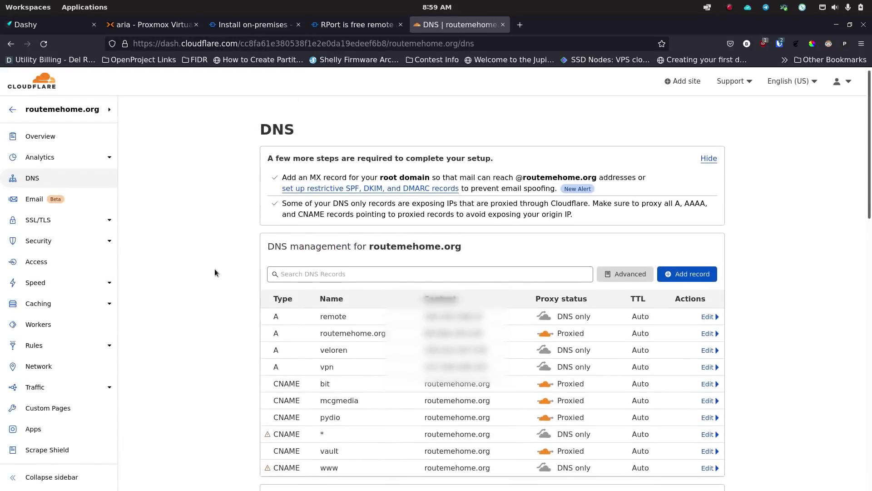
left_click(380, 281)
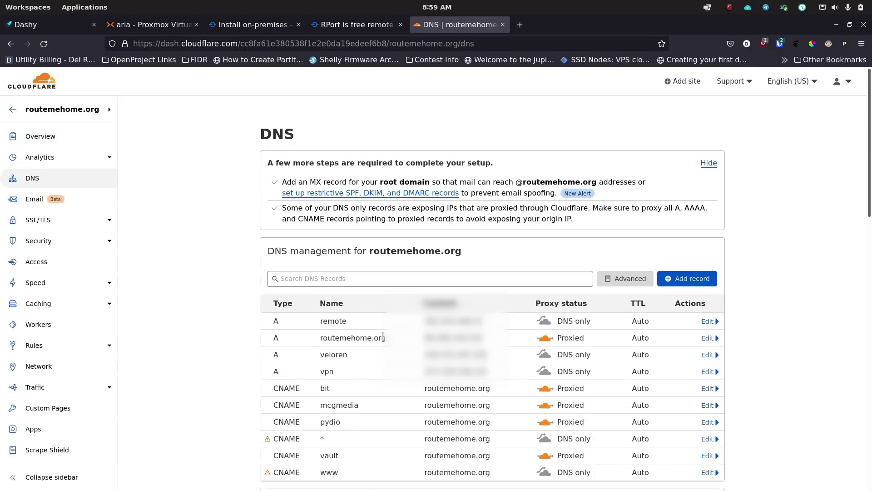
- Start a new DNS record named rport-new
left_click(683, 280)
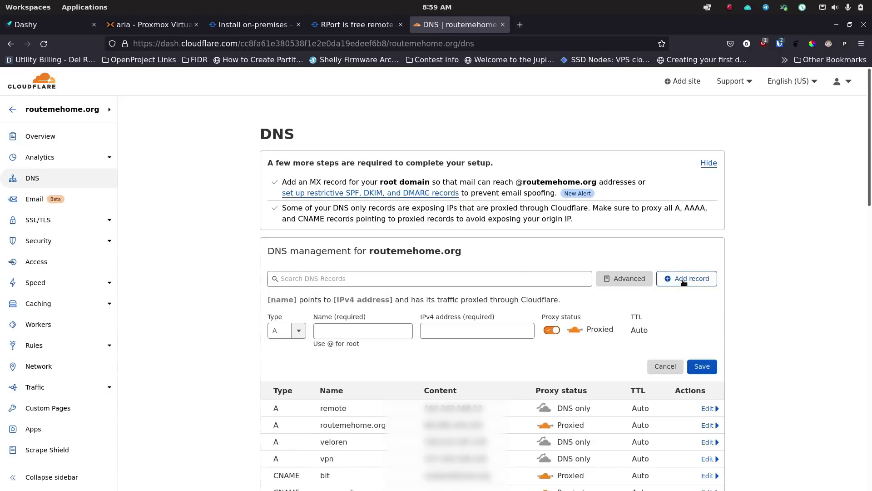
left_click(272, 330)
left_click(332, 330)
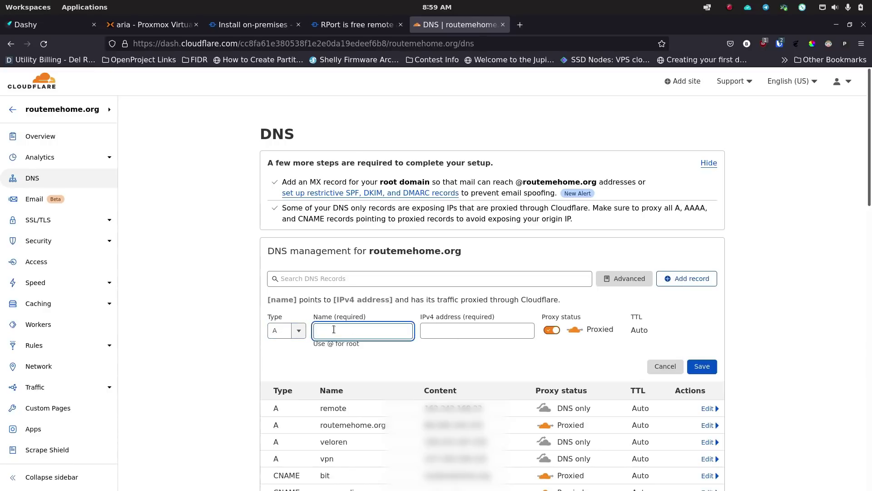
type("rp")
key("BackSpace")
key("BackSpace")
type("r")
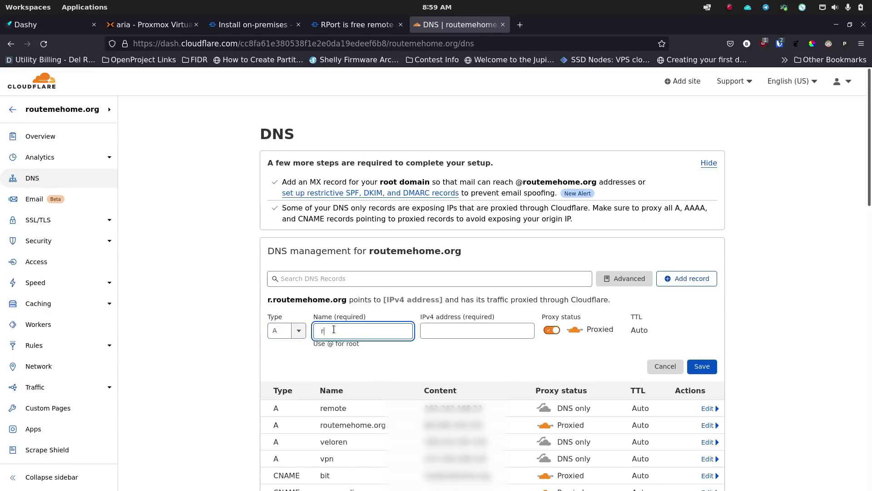
type("port-new")
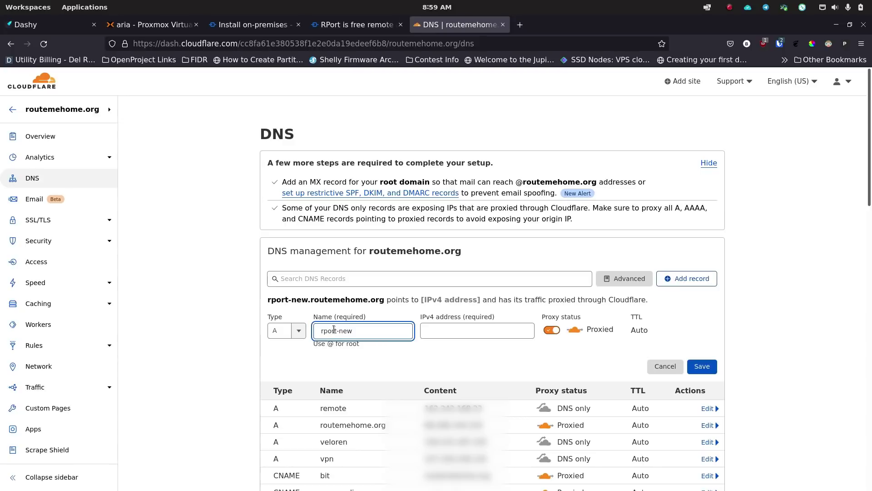
left_click(454, 335)
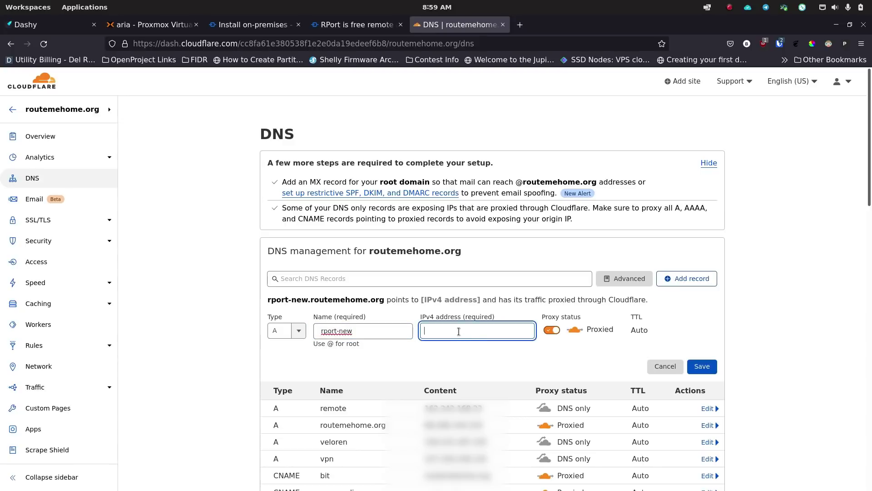
- Check the public IP on ipchicken.com in a new tab, then return to DNS
left_click(522, 26)
type("ip")
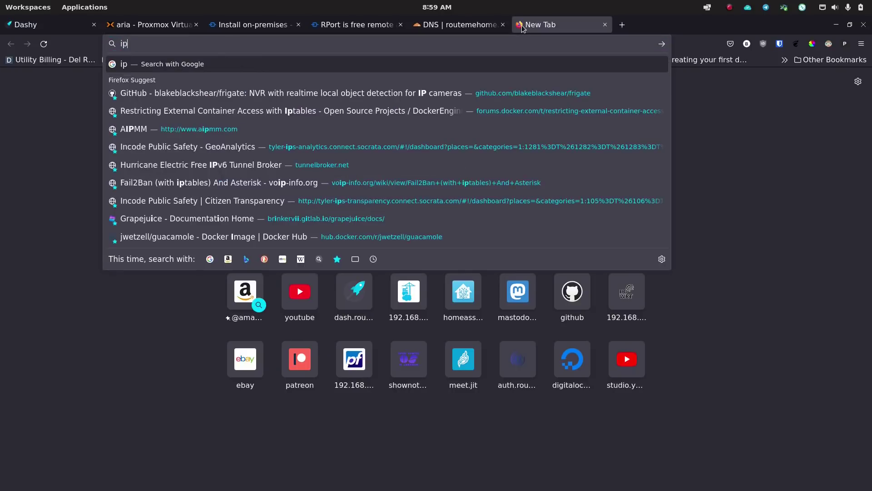
type("chicken.com")
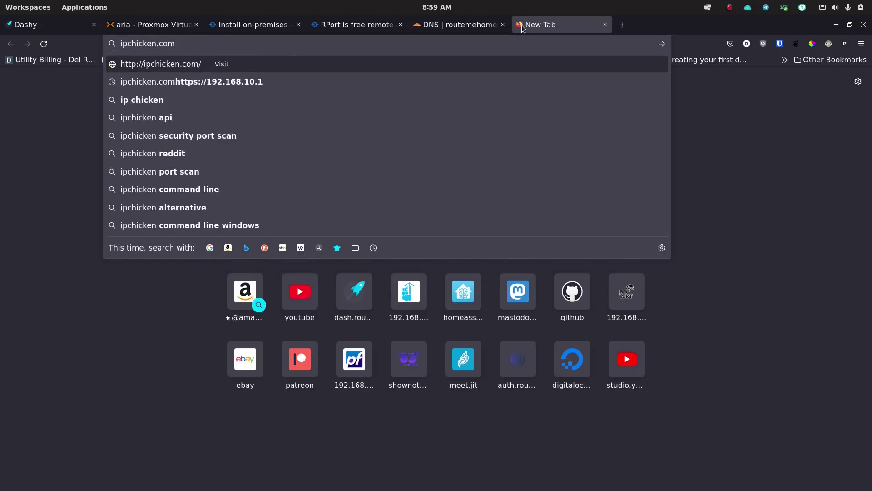
key("Return")
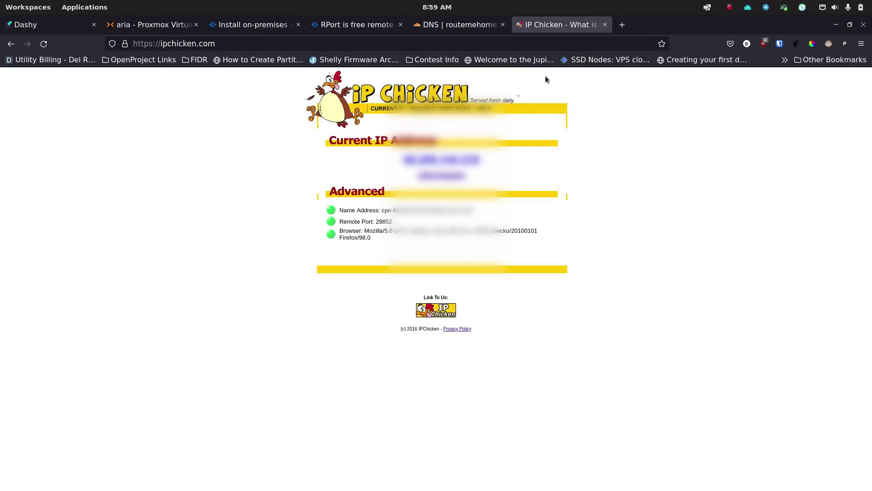
left_click(606, 26)
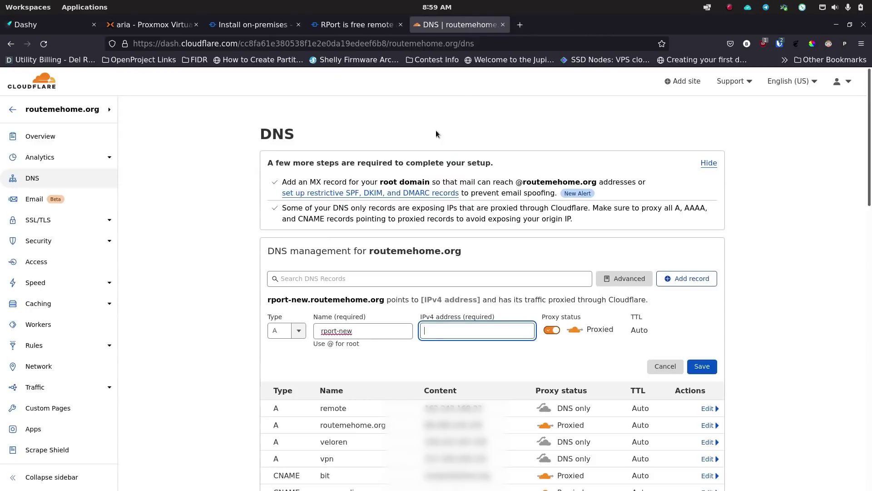
- Set the record type to CNAME with target @ and save it
left_click(300, 332)
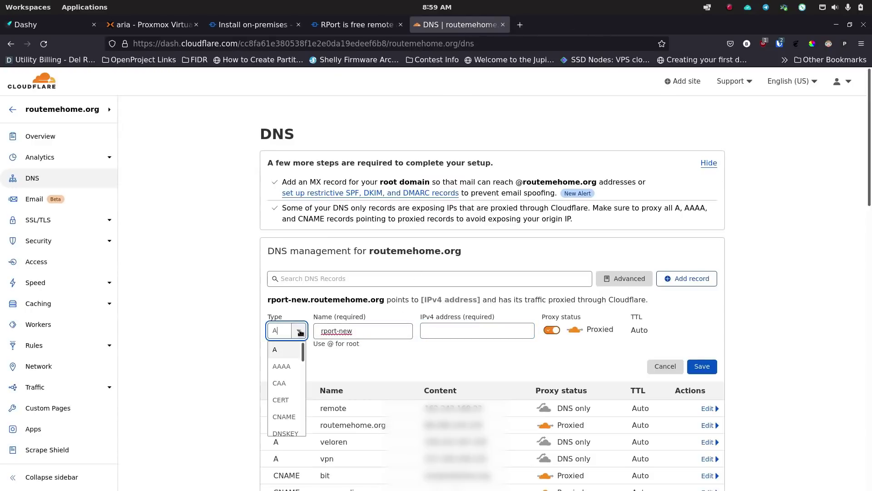
left_click(284, 385)
type("cn")
key("Return")
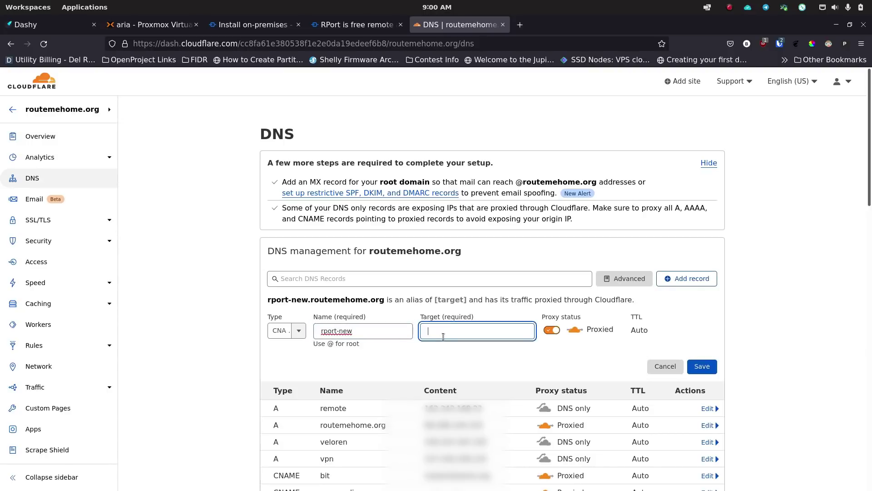
type("@")
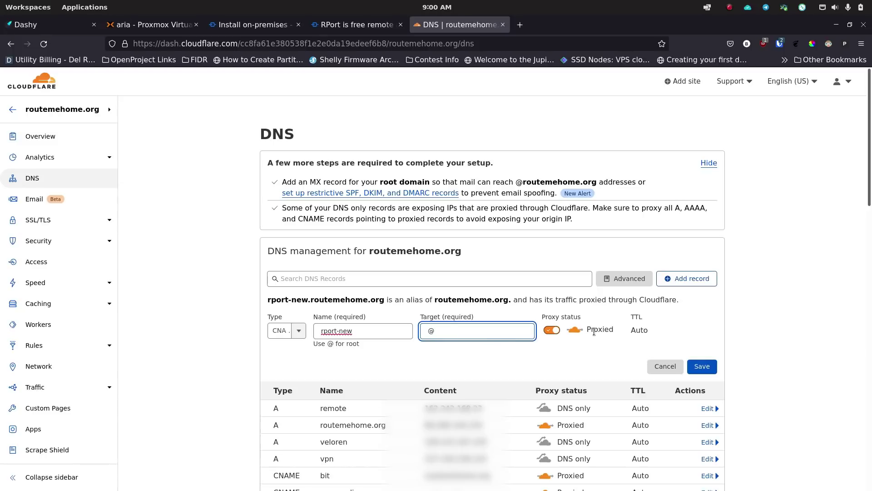
left_click(701, 366)
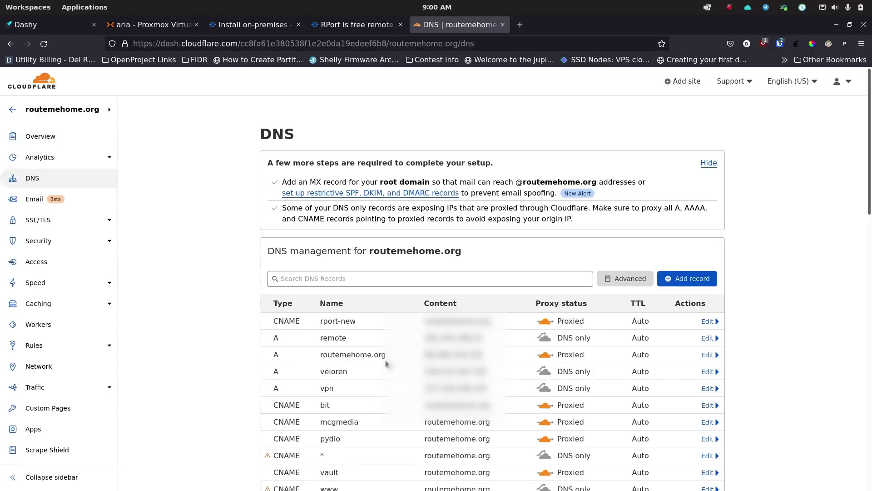
- Open Nginx Proxy Manager from the Home Lab dashboard's Servers group and sign in with the saved login
left_click(359, 28)
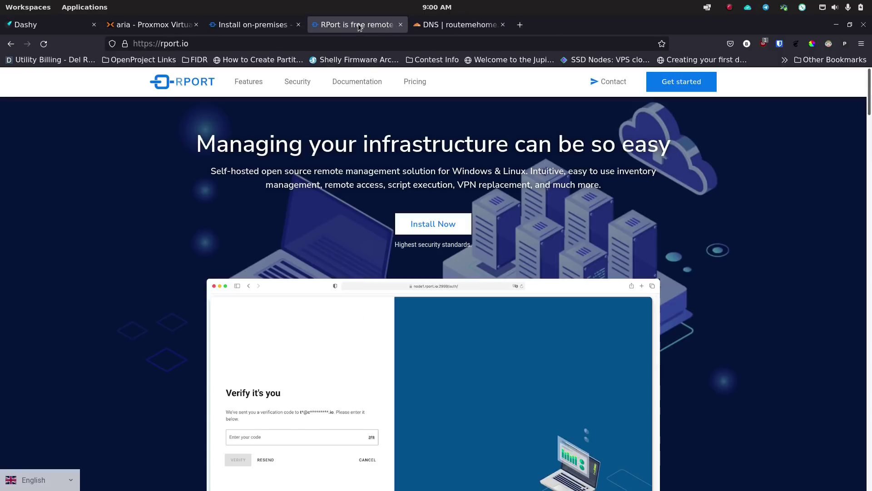
left_click(265, 28)
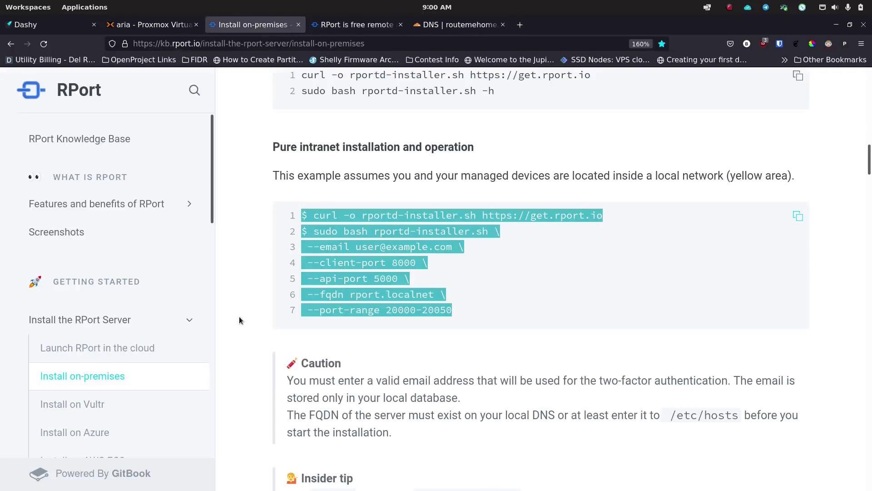
mouse_move(302, 488)
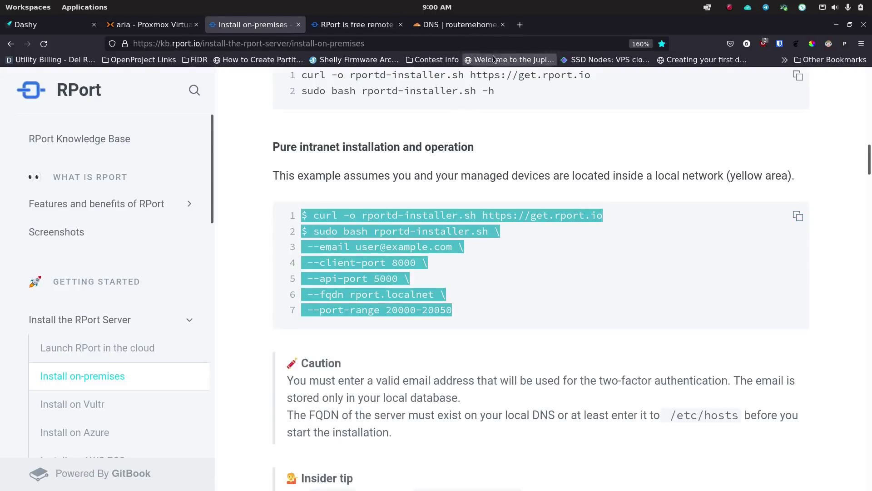
left_click(63, 30)
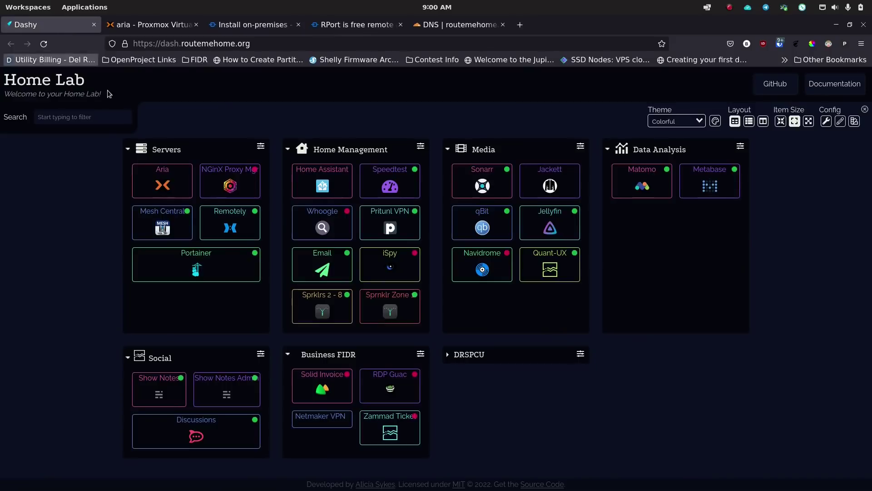
left_click(228, 184)
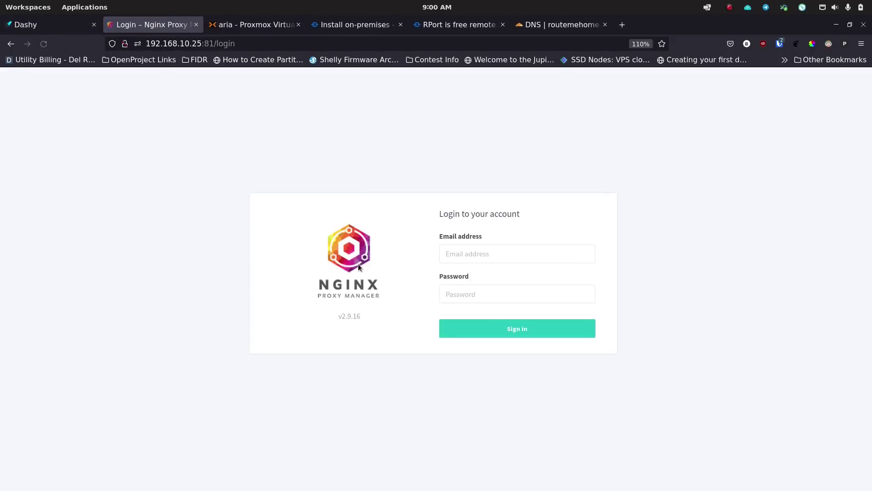
left_click(489, 254)
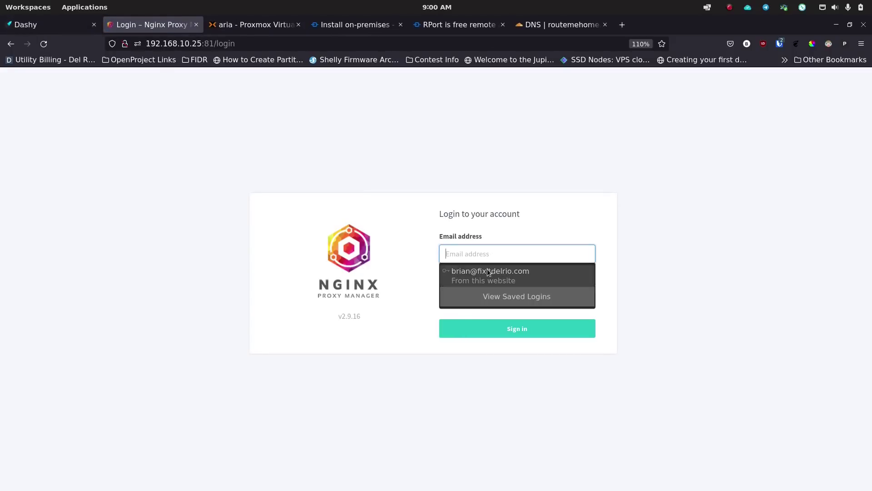
left_click(484, 270)
left_click(489, 329)
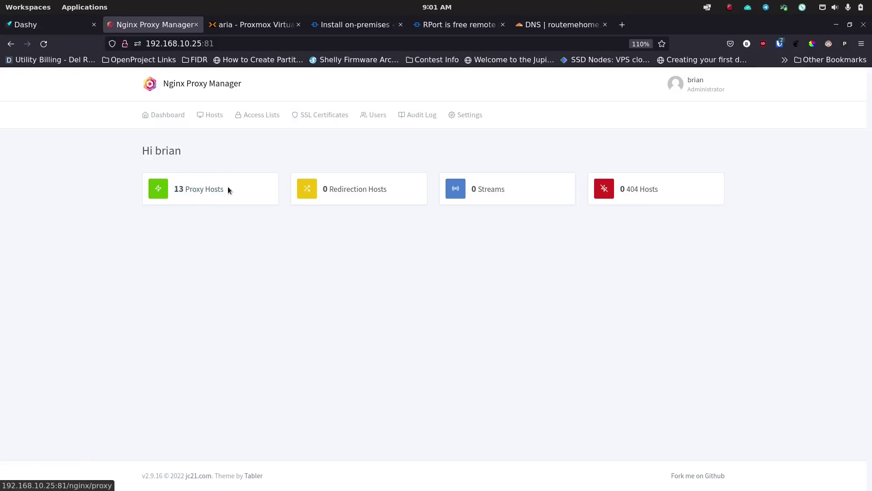
- Add a new proxy host with the domain name rport-new.routemehome.org
left_click(207, 193)
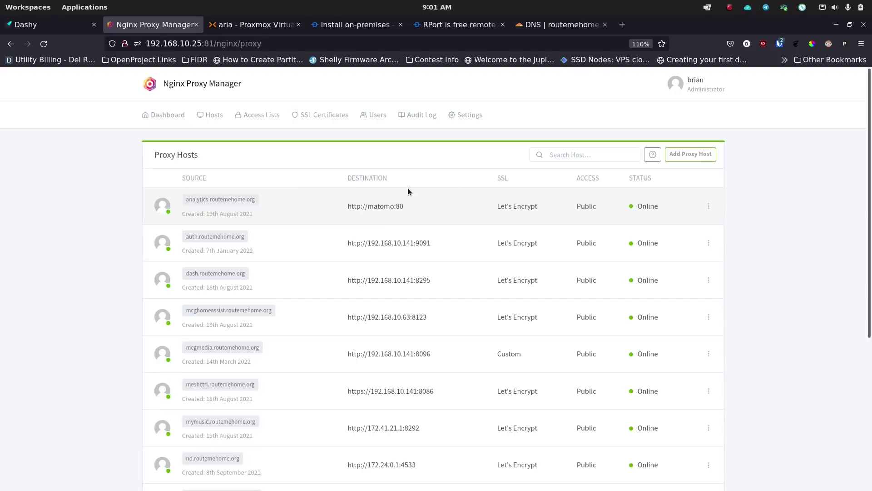
left_click(690, 154)
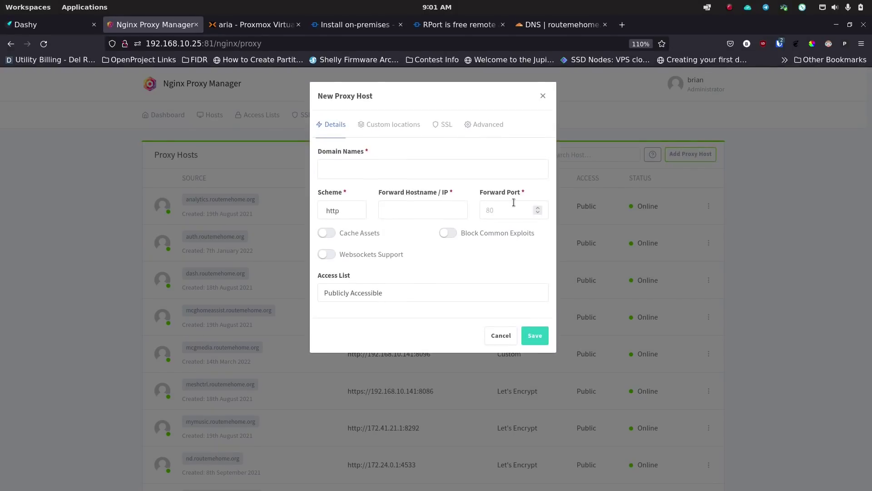
key("ctrl+plus")
key("ctrl+plus")
key("ctrl+plus")
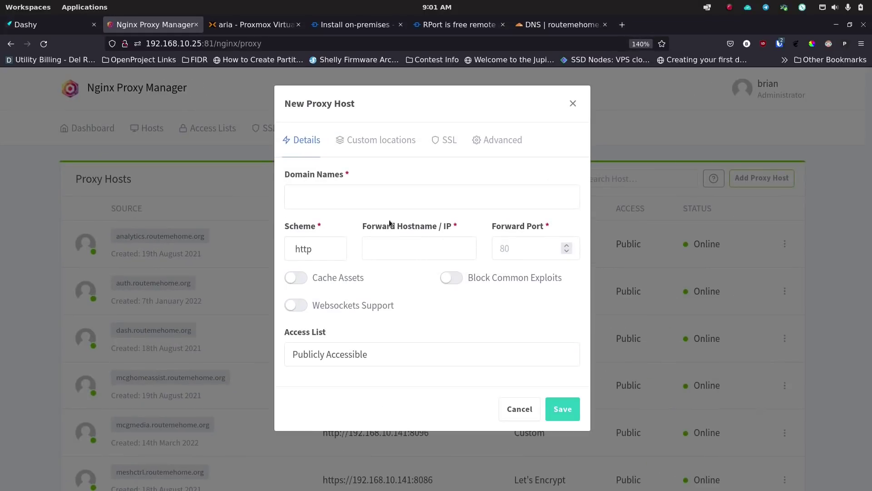
left_click(370, 205)
type("r")
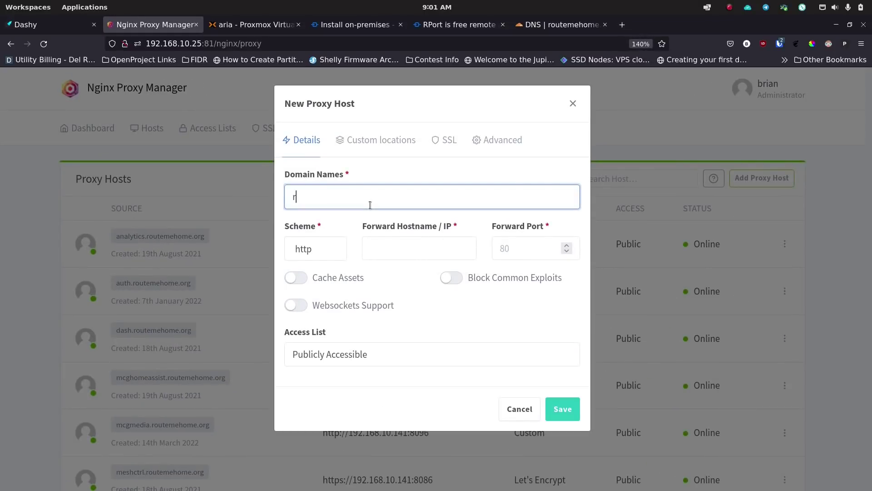
type("port-new.routemehom.o")
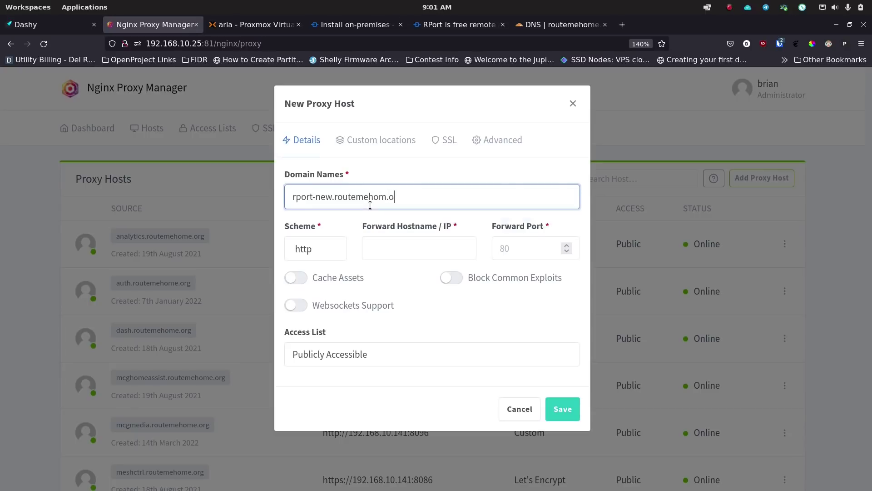
key("BackSpace")
key("BackSpace")
type("e.org")
key("Return")
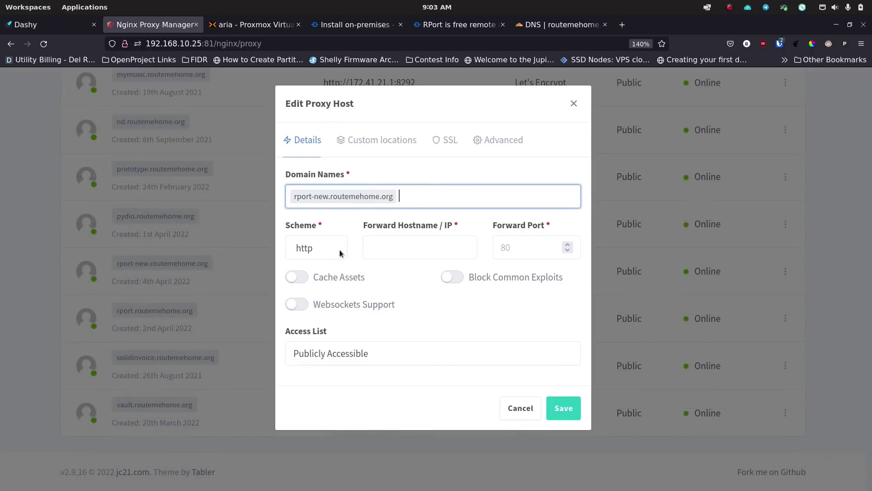
- Forward to https 192.168.10.254 port 5000, enable Block Common Exploits and Websockets, and save
left_click(340, 253)
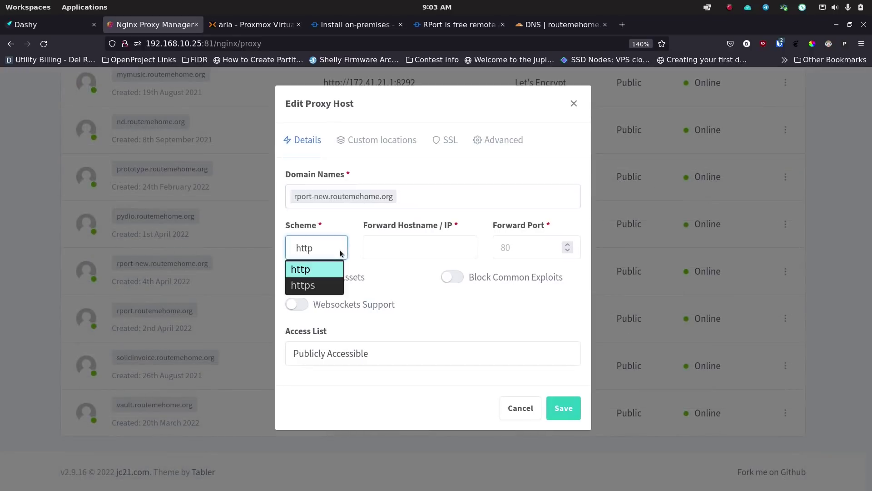
left_click(331, 286)
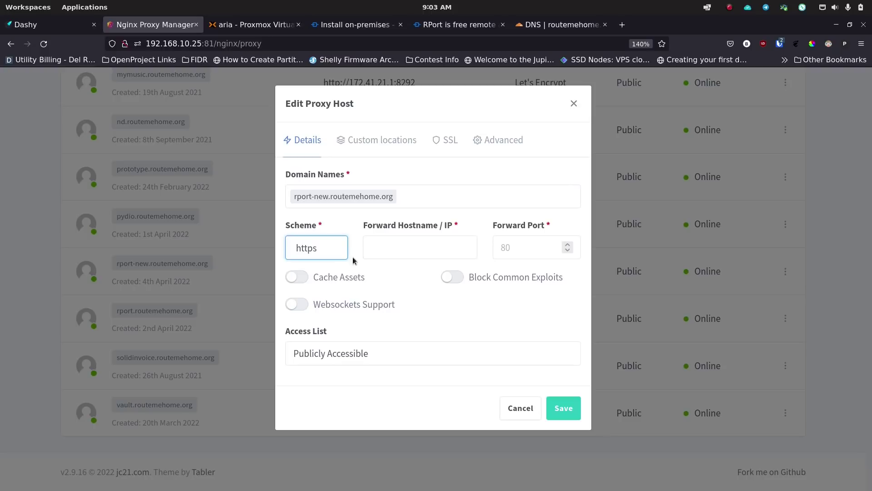
left_click(377, 242)
type("1")
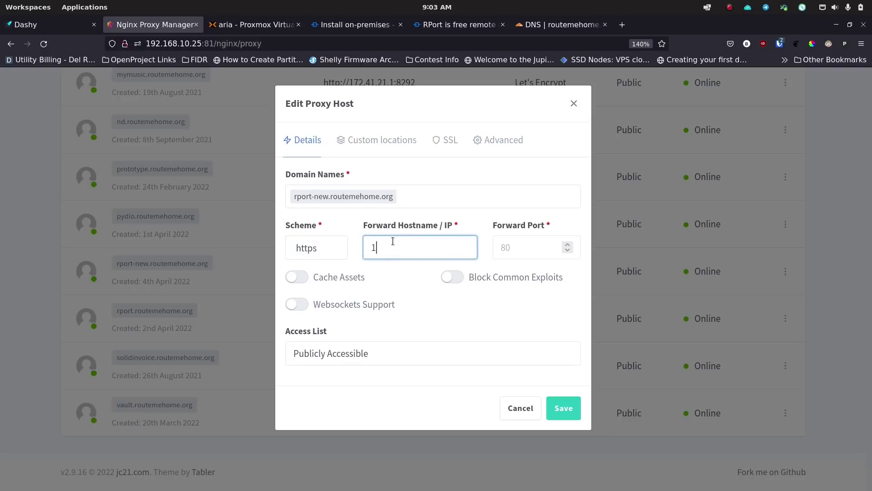
type("92.168.10.254")
left_click(543, 250)
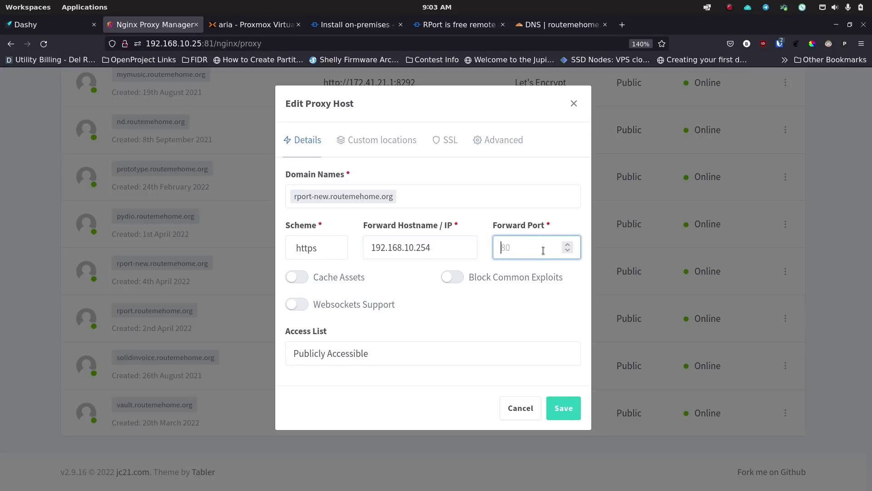
type("5000")
left_click(453, 277)
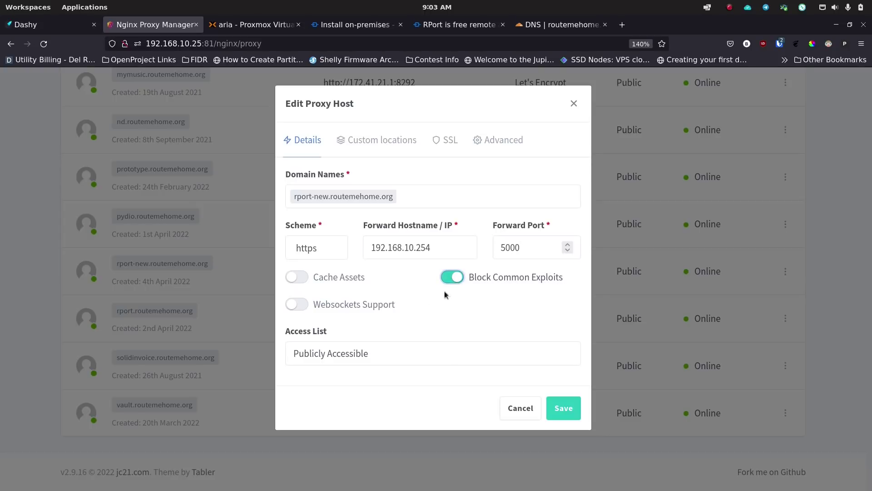
left_click(297, 305)
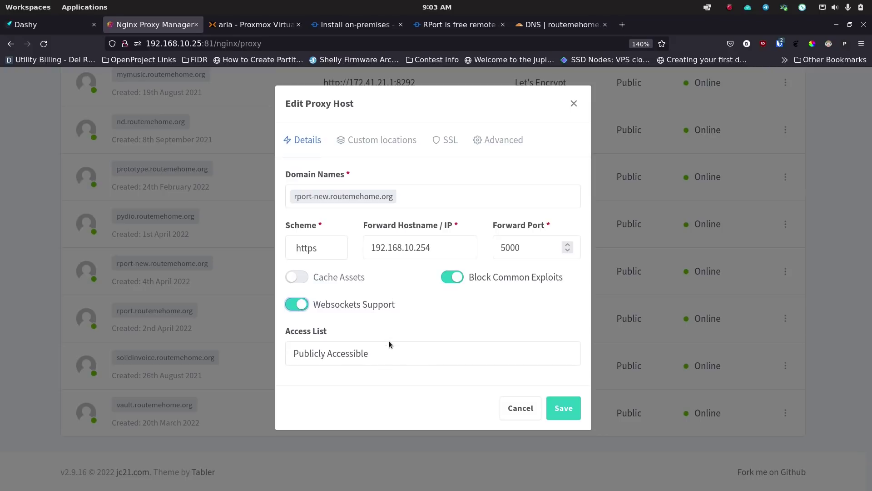
left_click(562, 408)
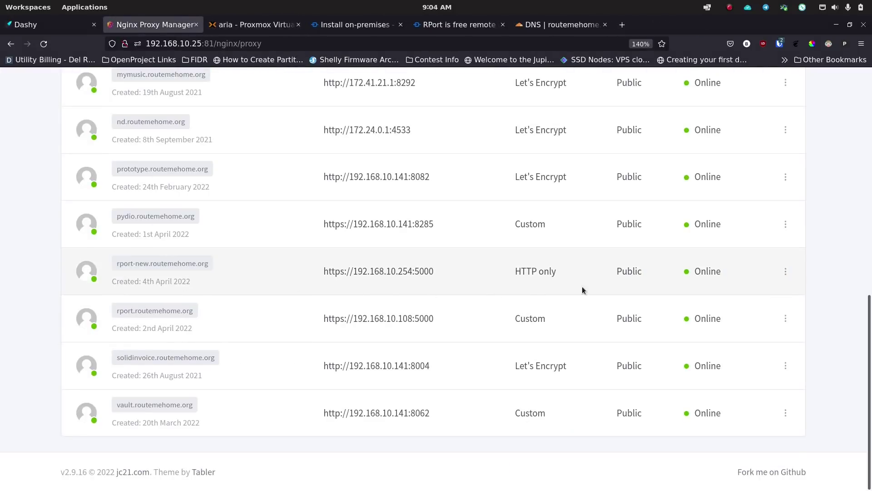
- In rport-new's SSL settings, choose the Cloudflaare Routemehome certificate and enable Force SSL
left_click(786, 272)
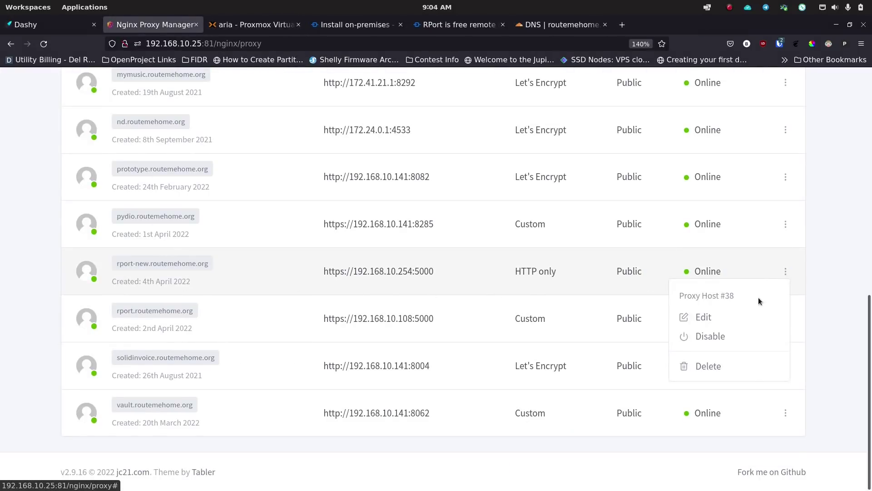
left_click(703, 317)
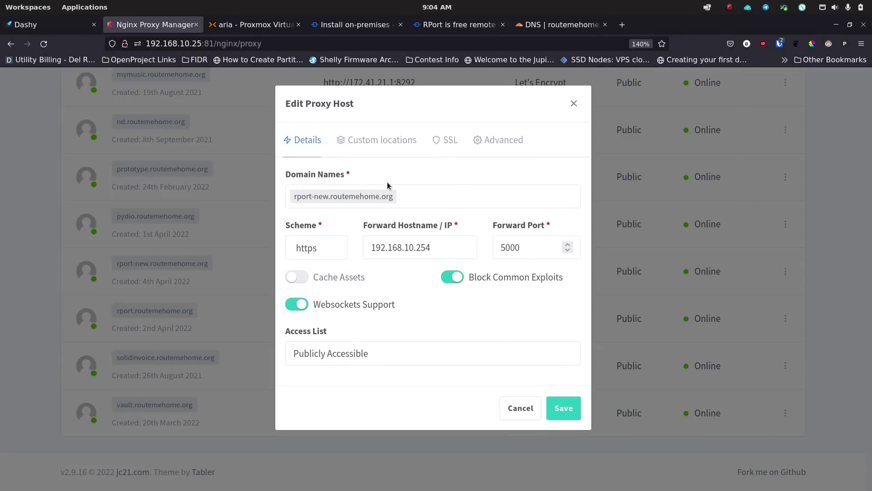
left_click(451, 141)
left_click(362, 199)
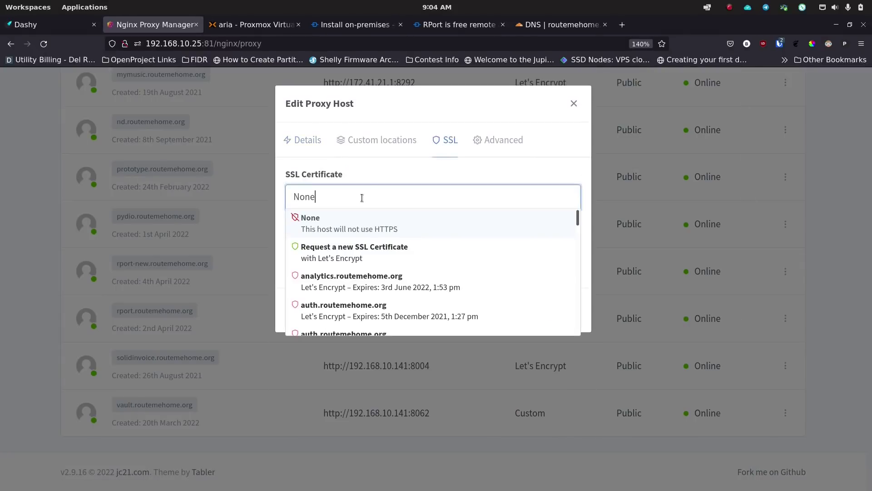
scroll(370, 275, "down", 3)
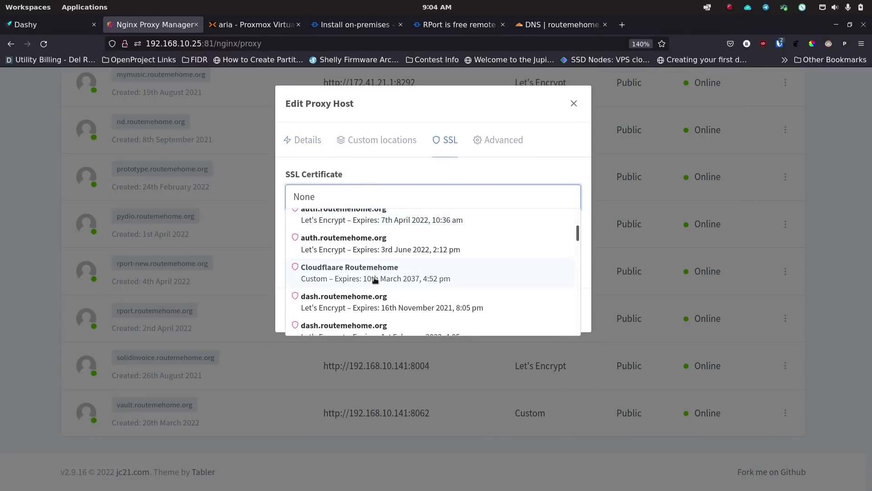
left_click(375, 279)
left_click(297, 225)
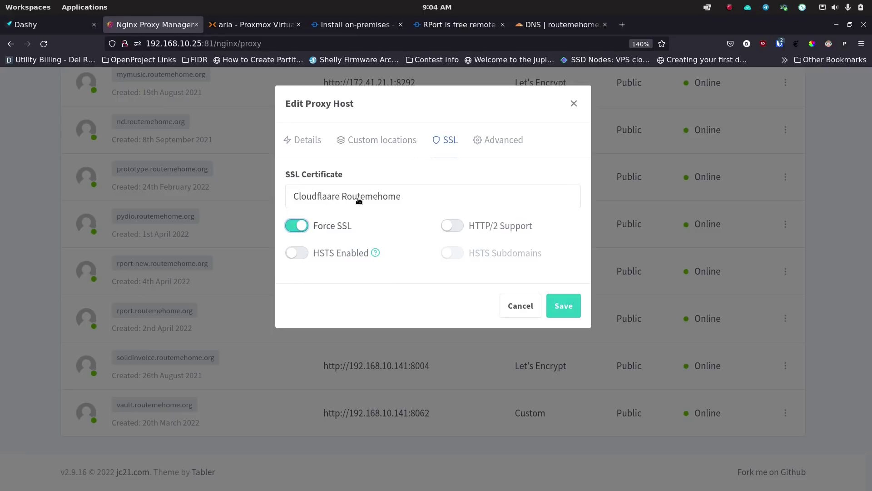
- Switch to requesting a new Let's Encrypt certificate and agree to its terms
left_click(412, 200)
scroll(388, 248, "up", 5)
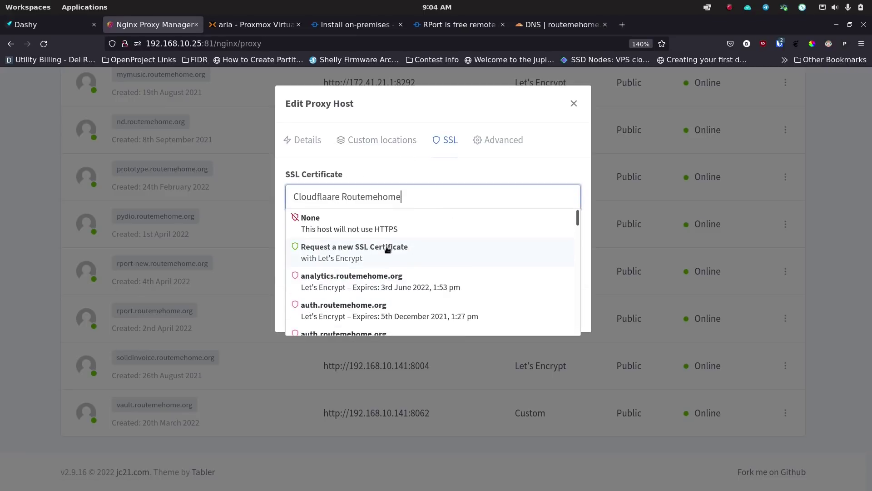
left_click(387, 249)
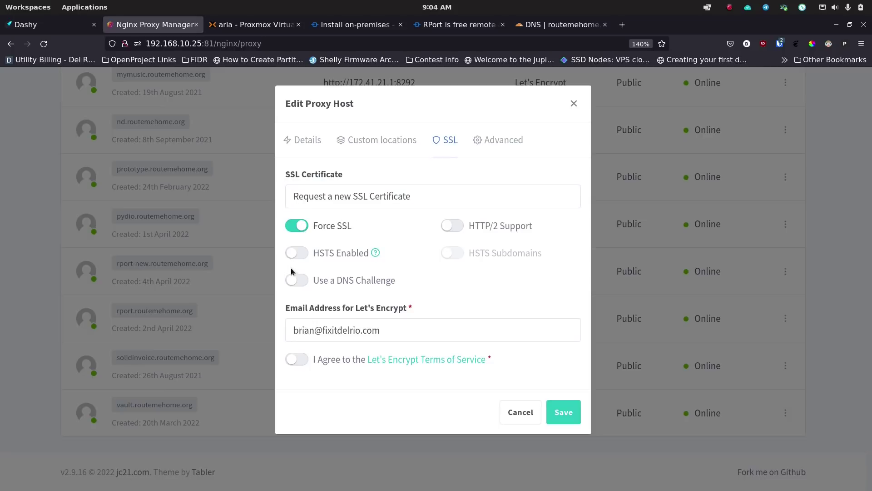
left_click(294, 361)
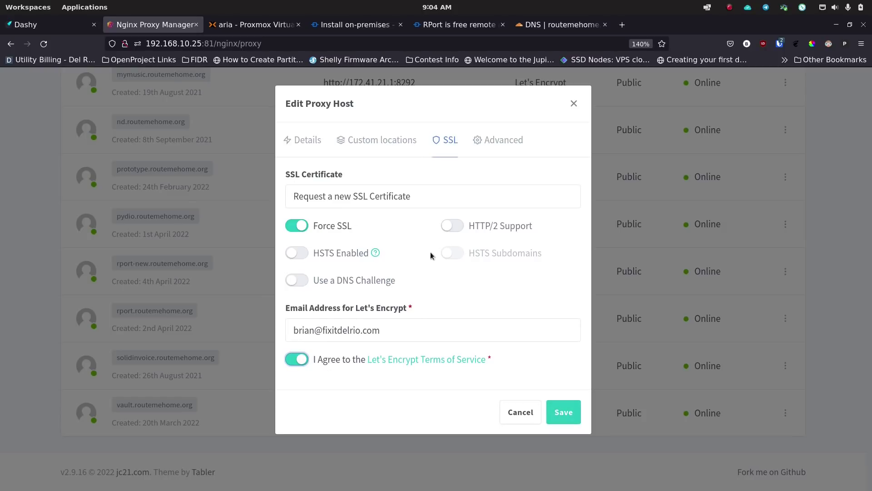
- Reselect the Cloudflaare Routemehome certificate, save, and open the rport-new site
left_click(430, 196)
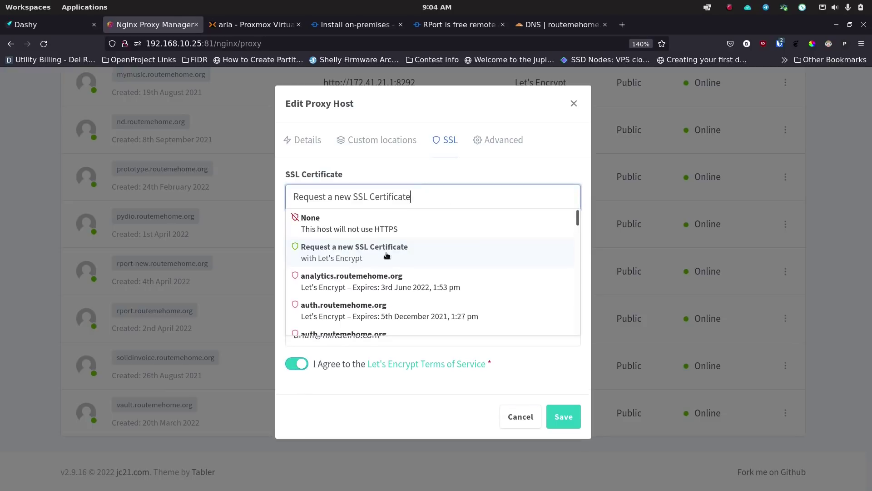
scroll(383, 286, "down", 2)
scroll(383, 286, "down", 1)
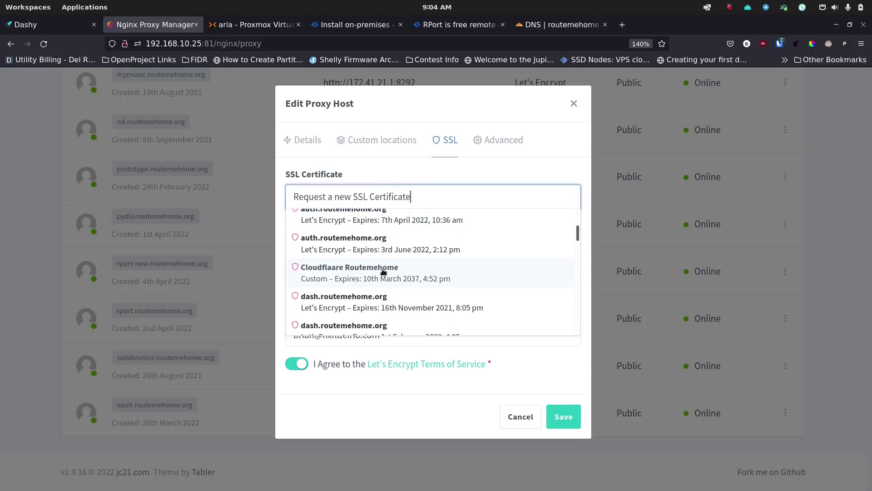
left_click(383, 278)
left_click(557, 304)
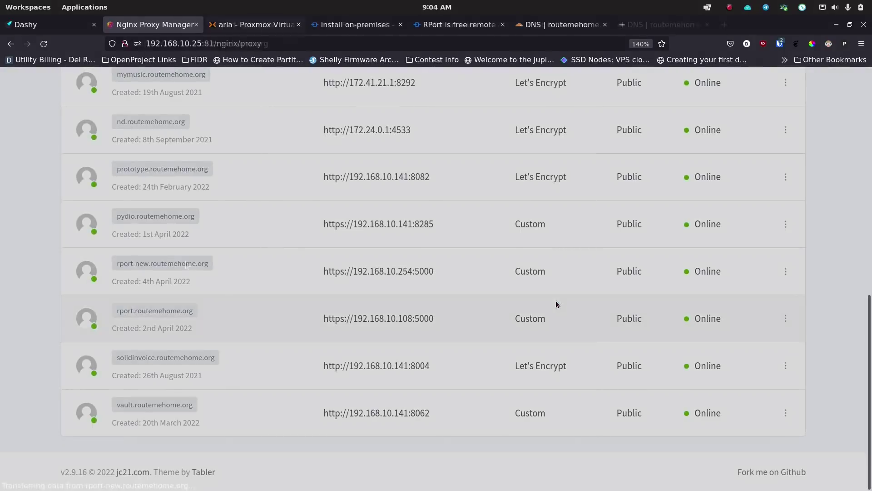
left_click(186, 263)
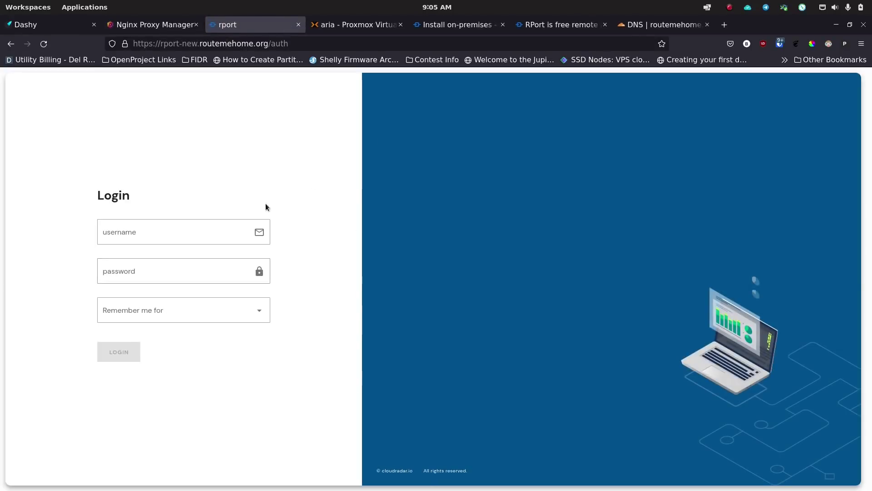
- Copy the default username and generated password from the terminal's install output
left_click(190, 232)
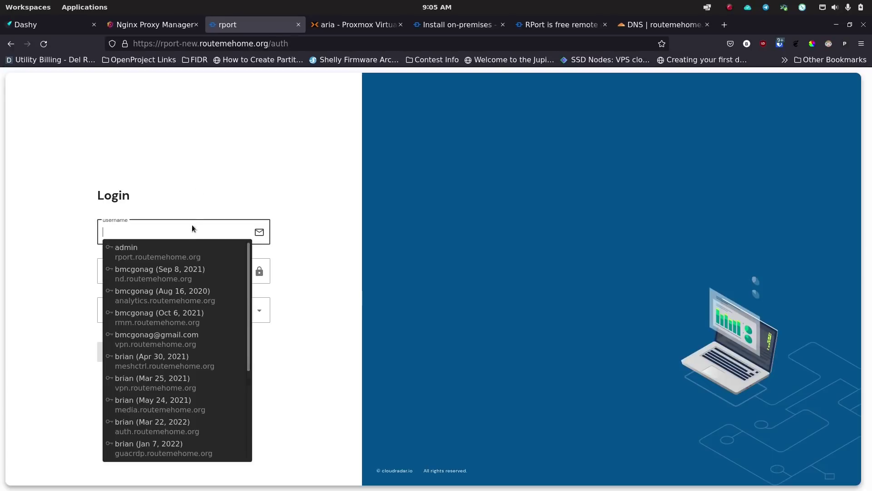
mouse_move(430, 487)
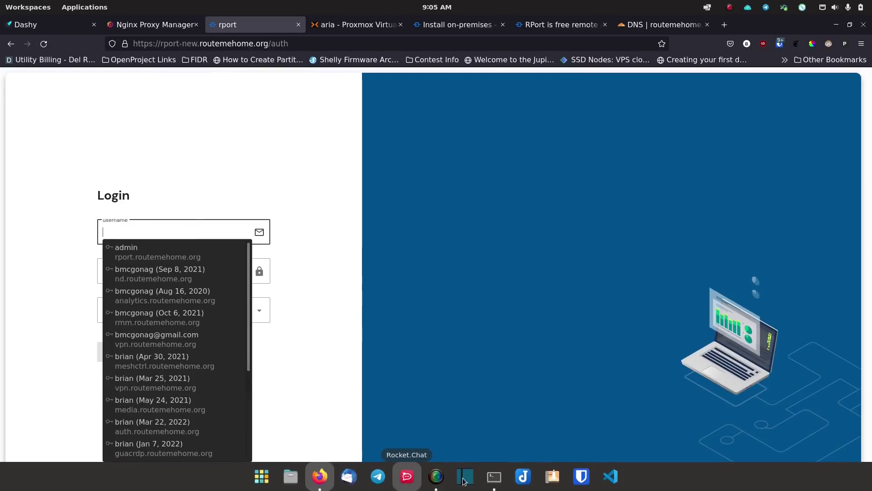
left_click(494, 477)
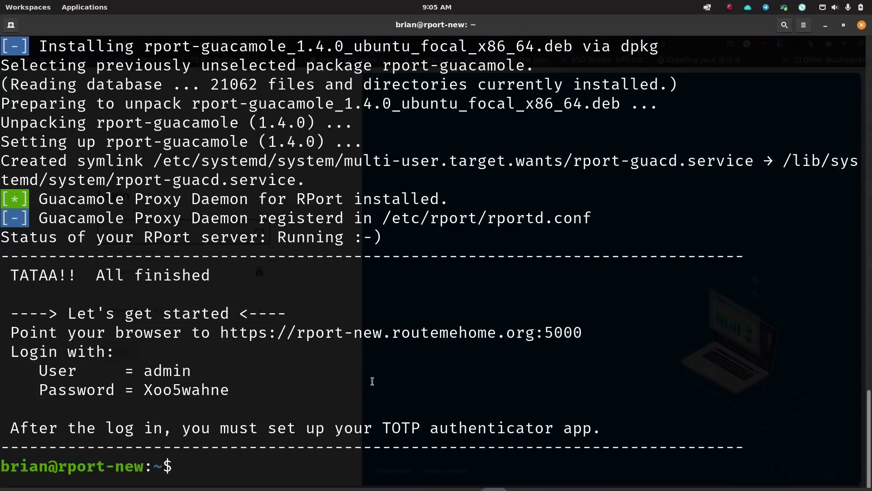
left_click_drag(144, 371, 190, 371)
left_click_drag(230, 390, 147, 391)
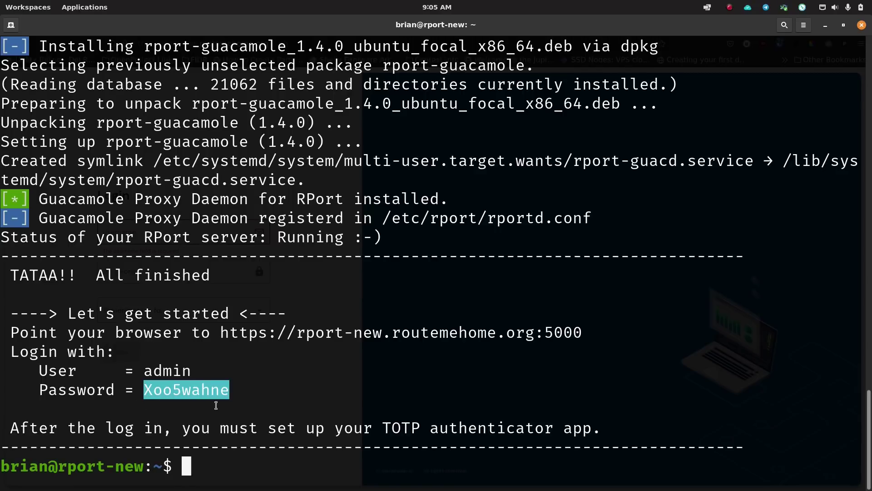
mouse_move(381, 482)
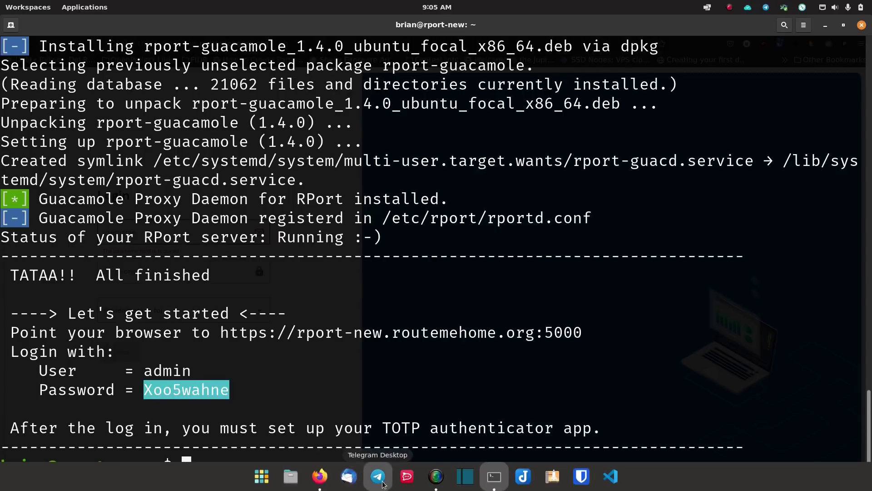
left_click(319, 476)
- Log in as admin with the pasted password, remembered for 24 hours
left_click(162, 233)
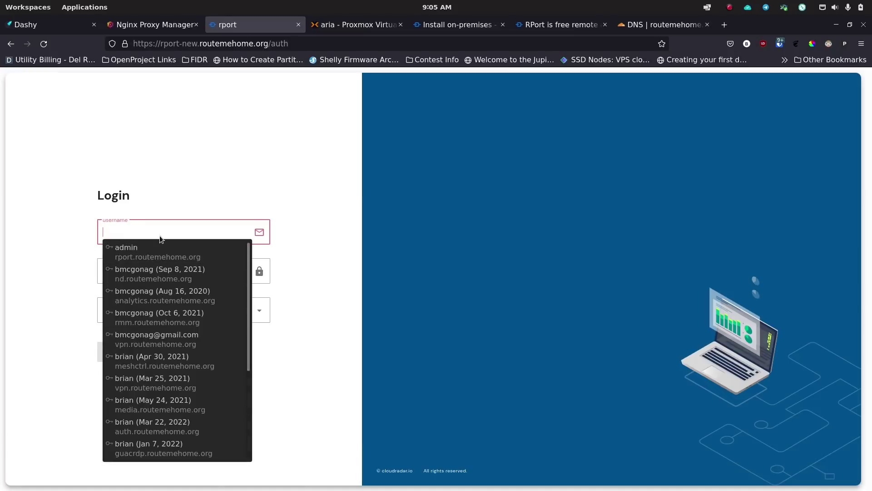
type("admin")
key("Tab")
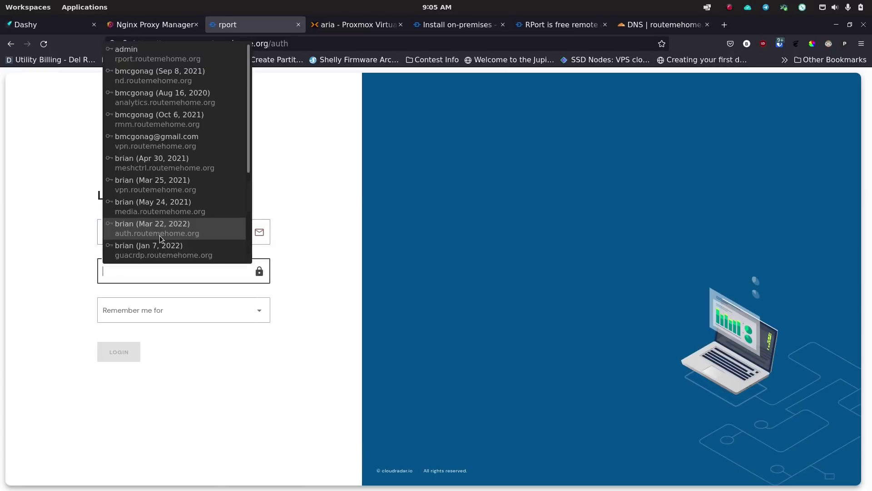
key("ctrl+v")
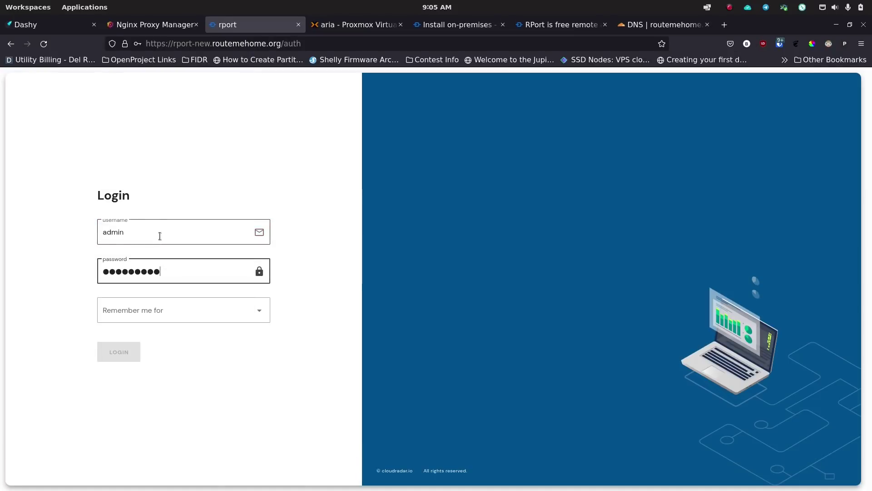
left_click(179, 312)
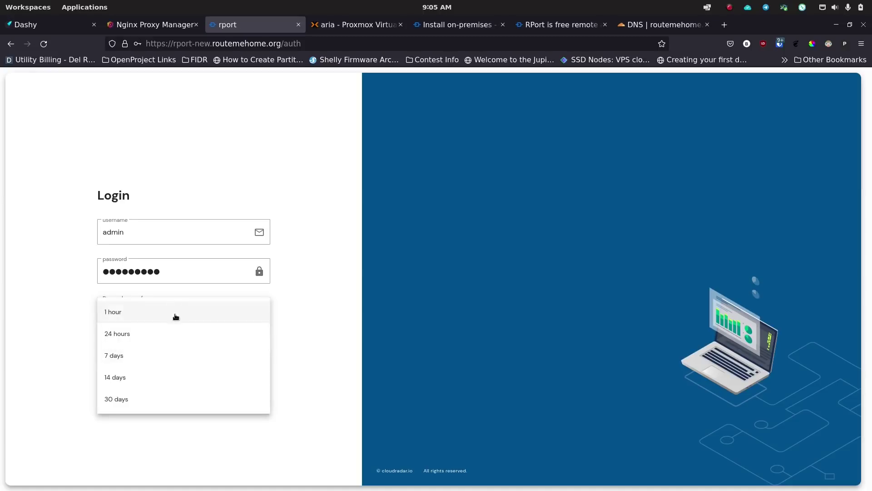
left_click(130, 334)
left_click(122, 359)
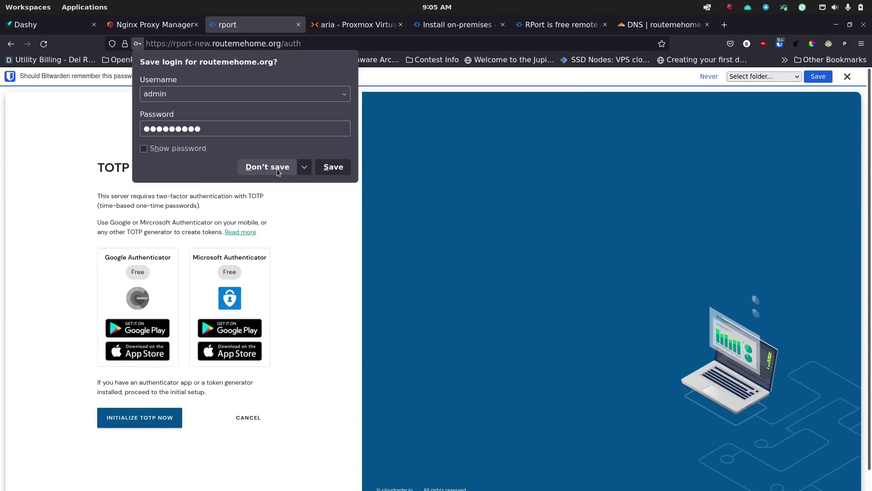
- Dismiss the Firefox and Bitwarden save-password prompts and initialize TOTP
left_click(277, 168)
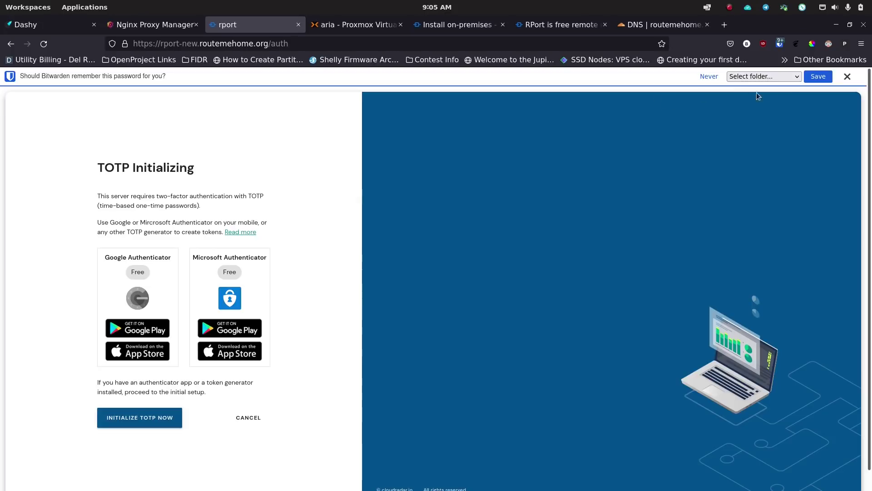
left_click(847, 76)
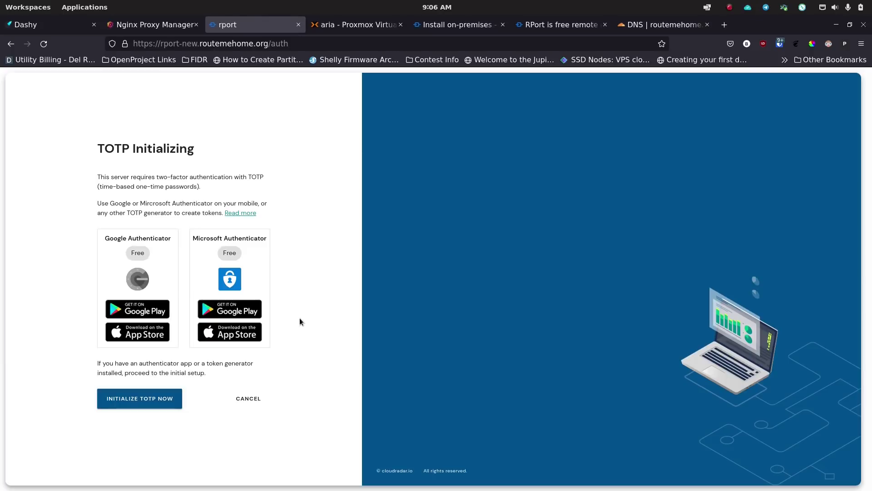
left_click(150, 400)
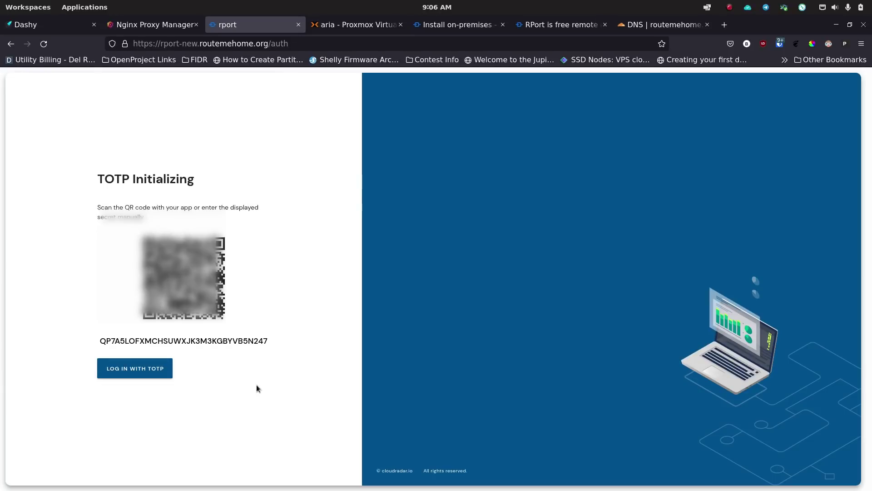
- Continue to TOTP sign-in and verify with the authenticator app's code
left_click(137, 373)
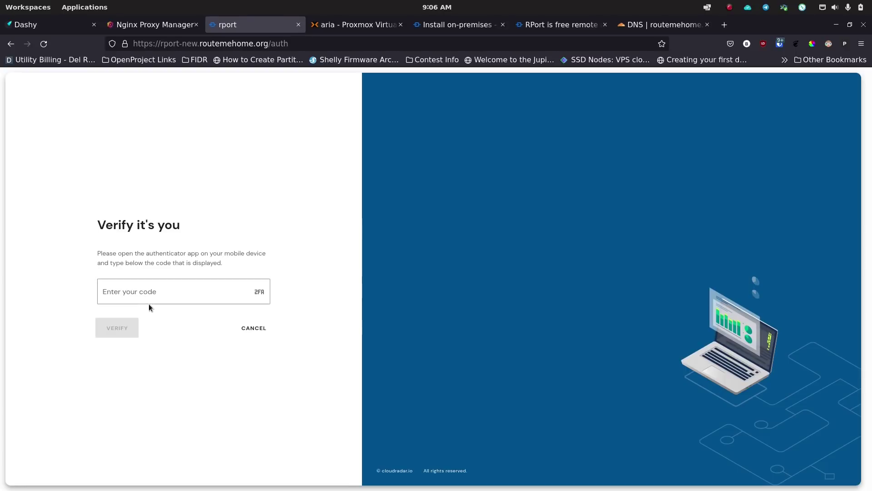
left_click(158, 297)
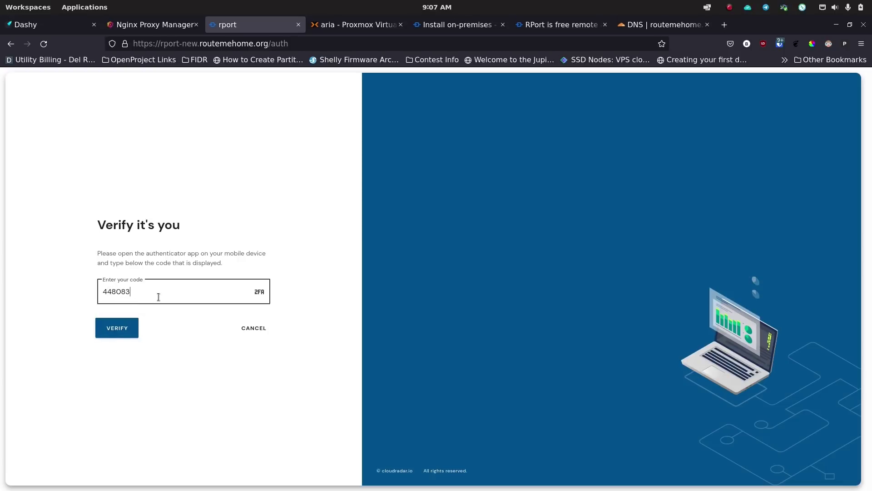
left_click(103, 333)
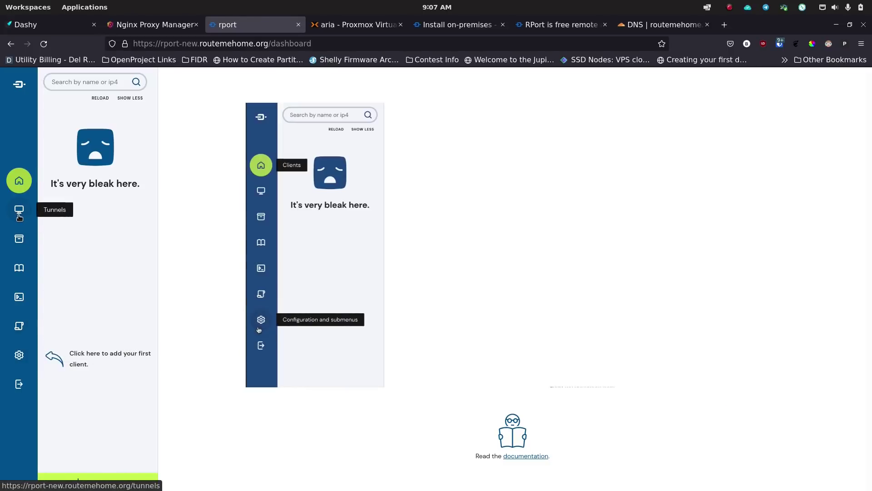
- In Settings at 150% zoom, tick 'Use dark mode' and save the settings
left_click(21, 356)
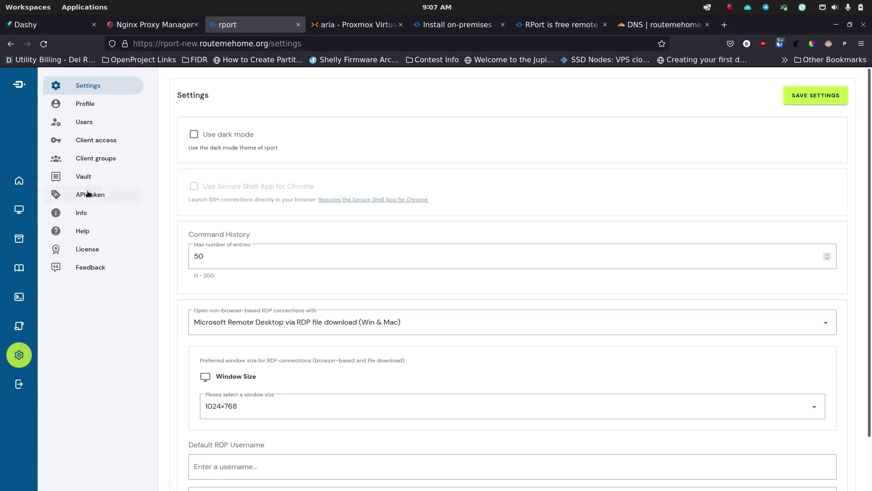
key("ctrl+plus")
key("ctrl+plus")
key("ctrl+plus")
key("ctrl+plus")
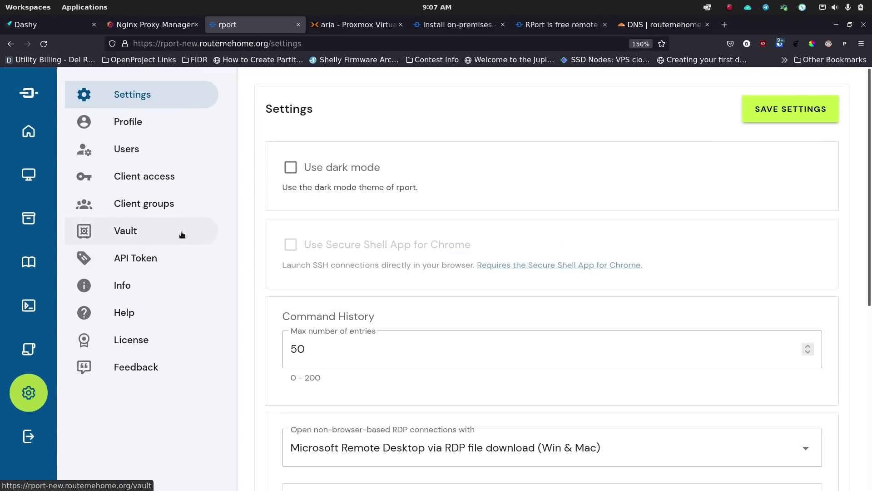
left_click(289, 173)
left_click(764, 109)
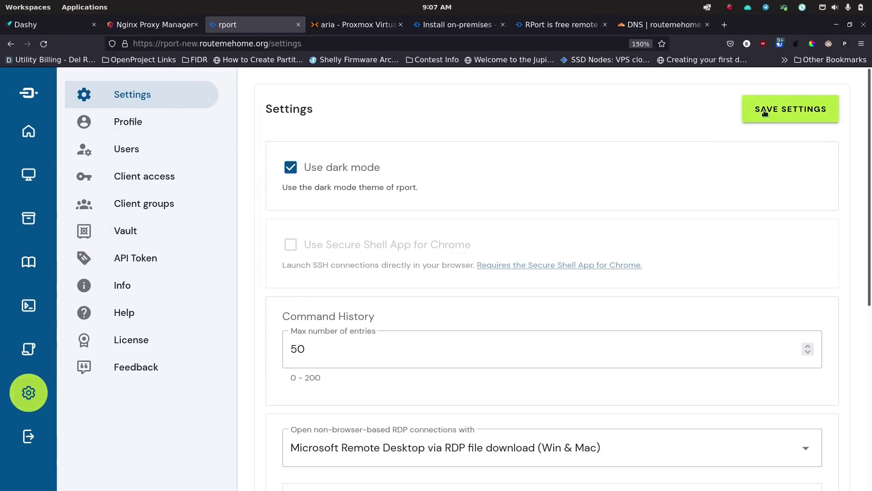
scroll(268, 279, "down", 6)
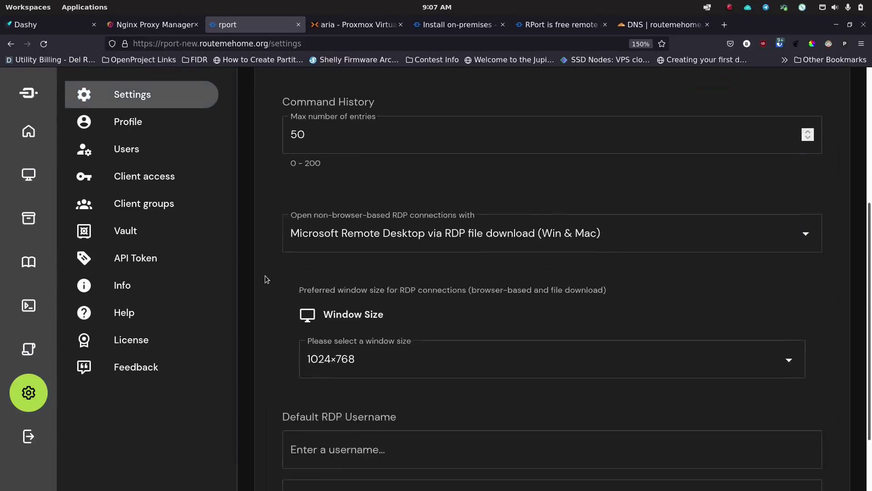
scroll(268, 279, "up", 6)
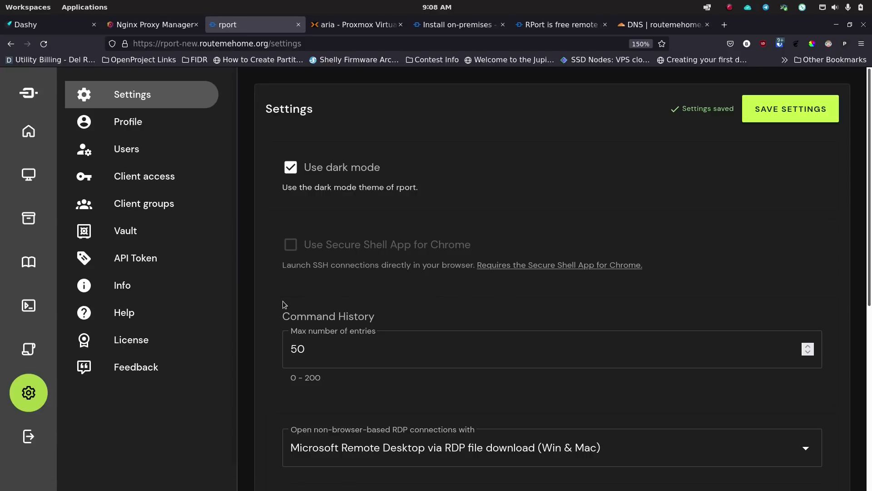
- Review the command history limit (50) and RDP options, keeping window size 1024×768
scroll(273, 297, "down", 2)
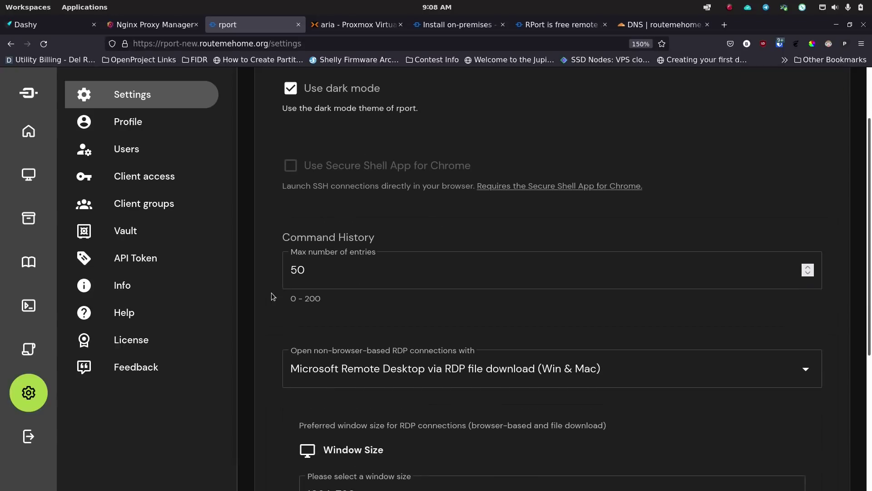
scroll(273, 296, "down", 2)
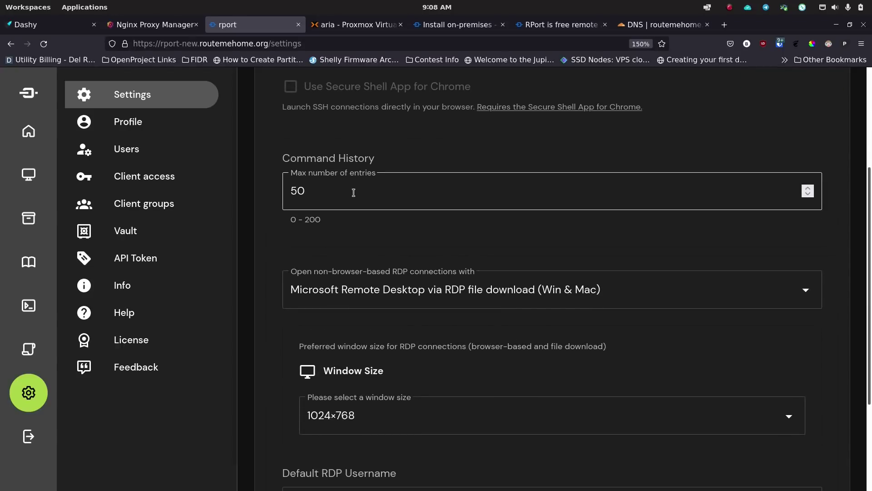
double_click(353, 192)
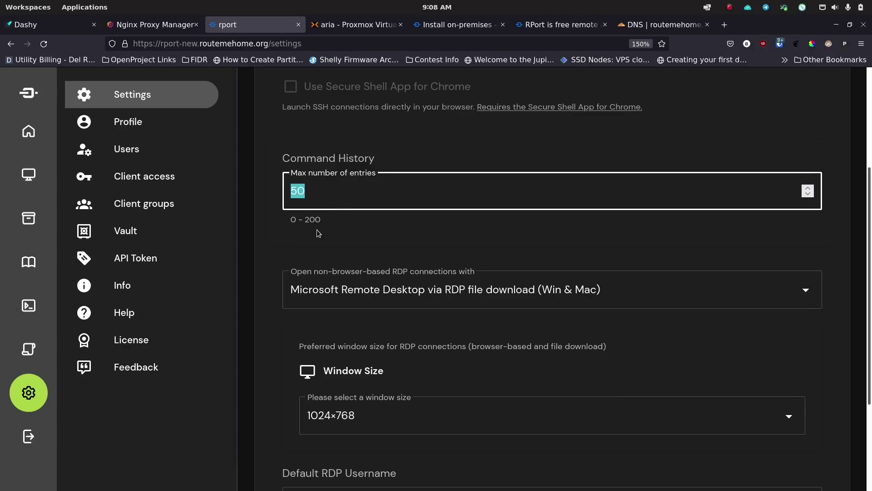
left_click(336, 193)
scroll(262, 269, "down", 2)
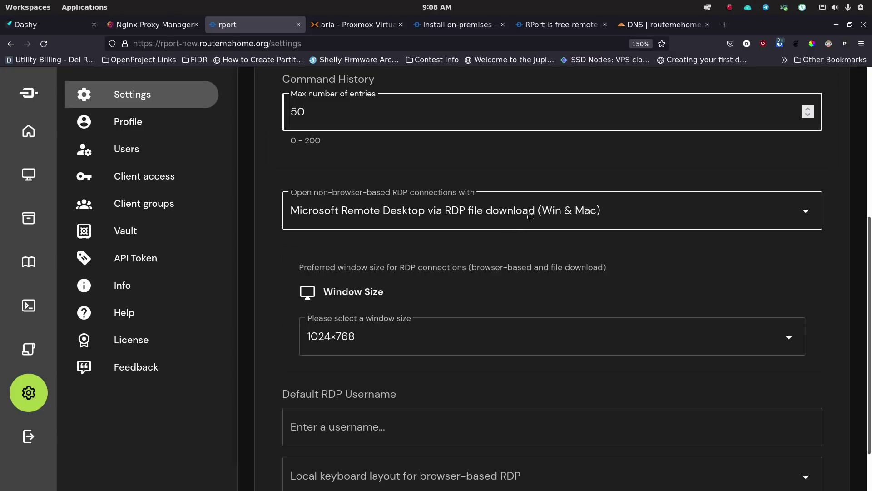
left_click(633, 211)
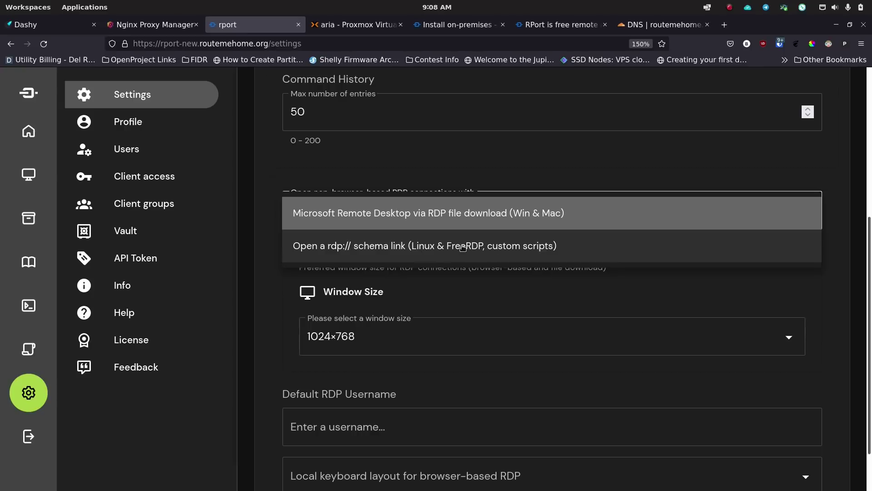
left_click(260, 236)
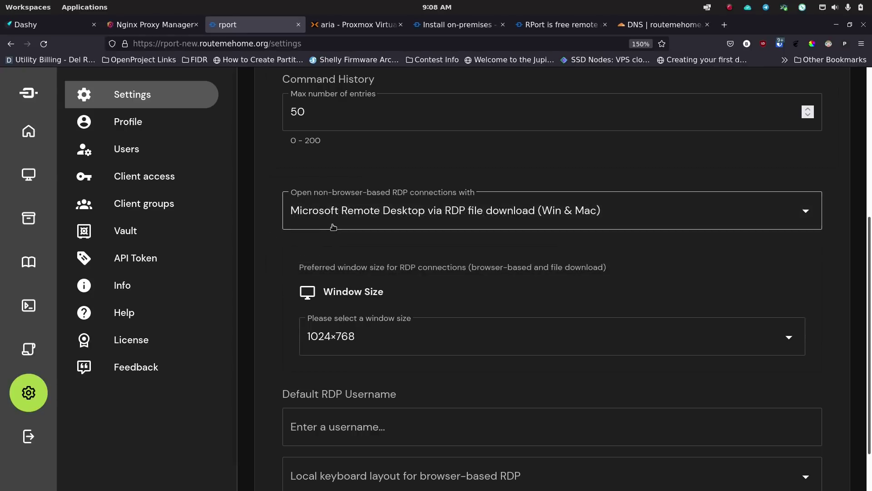
scroll(287, 272, "down", 2)
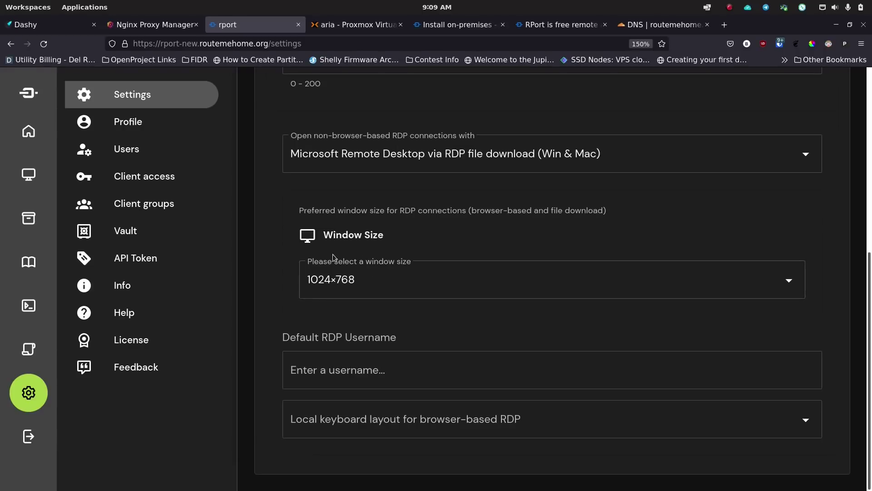
left_click(370, 282)
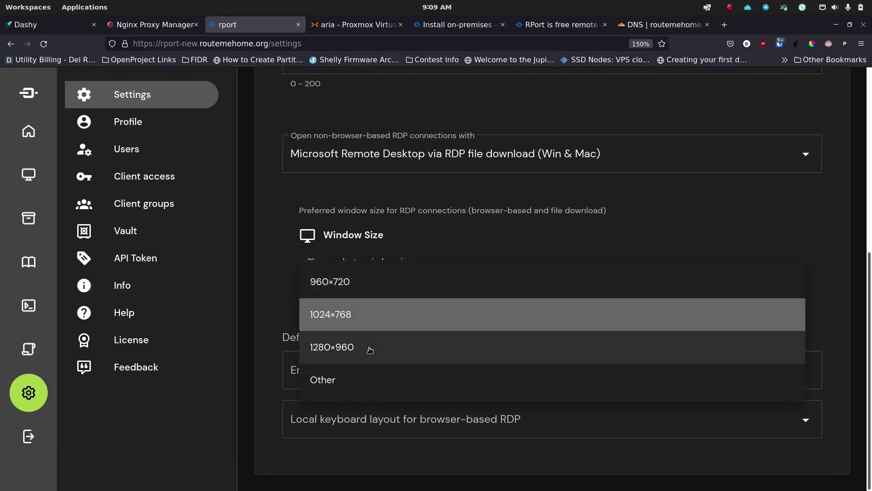
left_click(271, 234)
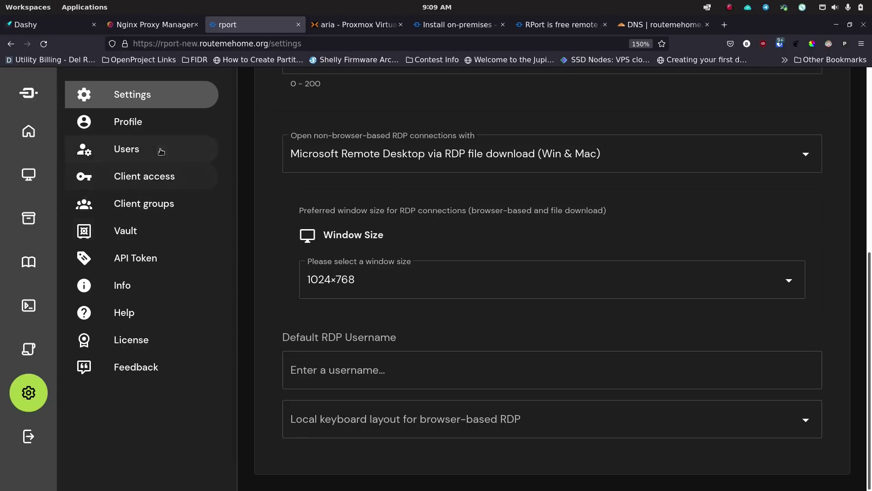
- Browse the Profile, Users and Client access settings pages
left_click(152, 130)
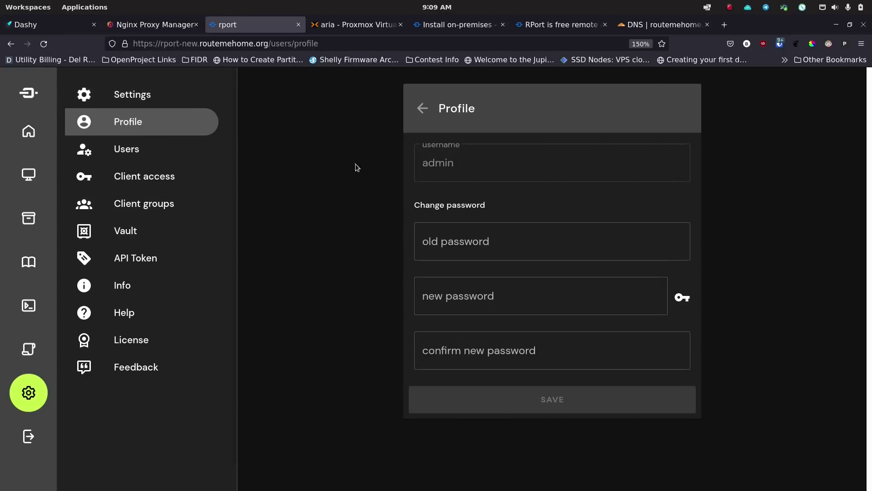
left_click(149, 151)
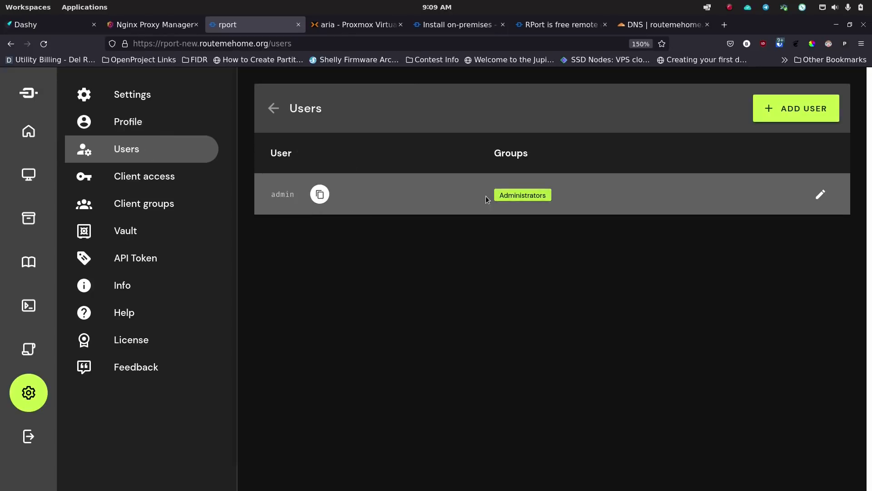
left_click(156, 125)
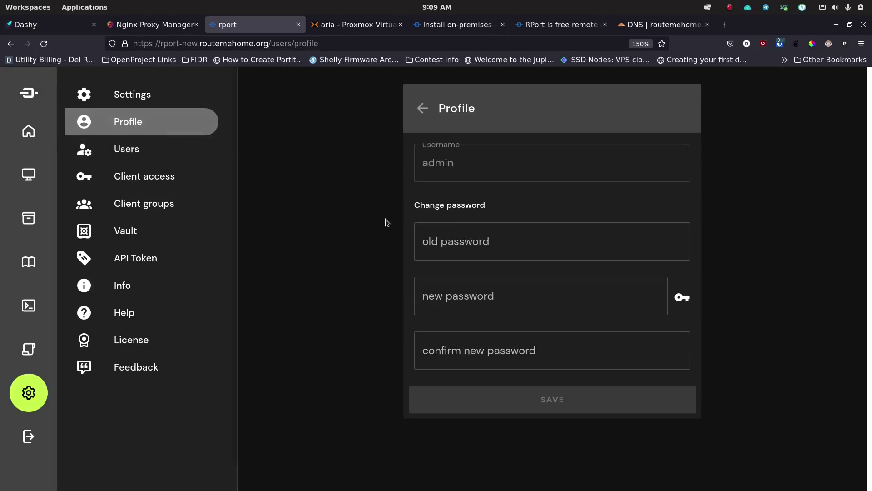
left_click(172, 155)
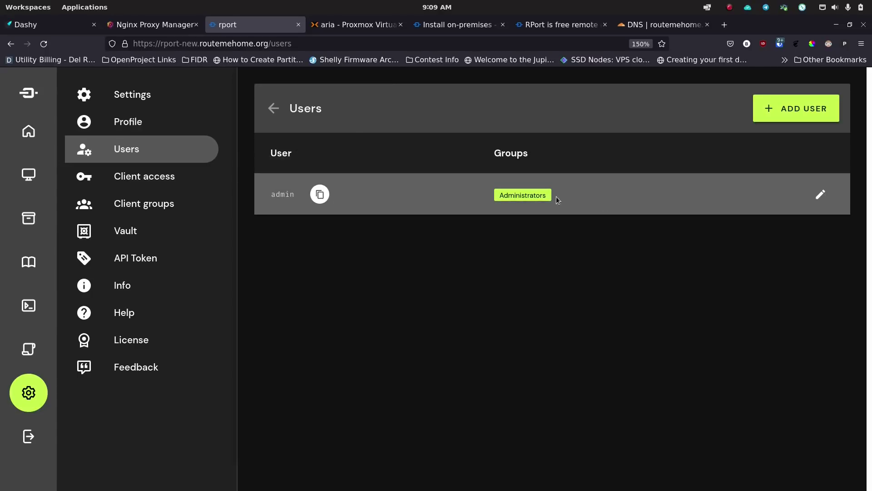
left_click(174, 180)
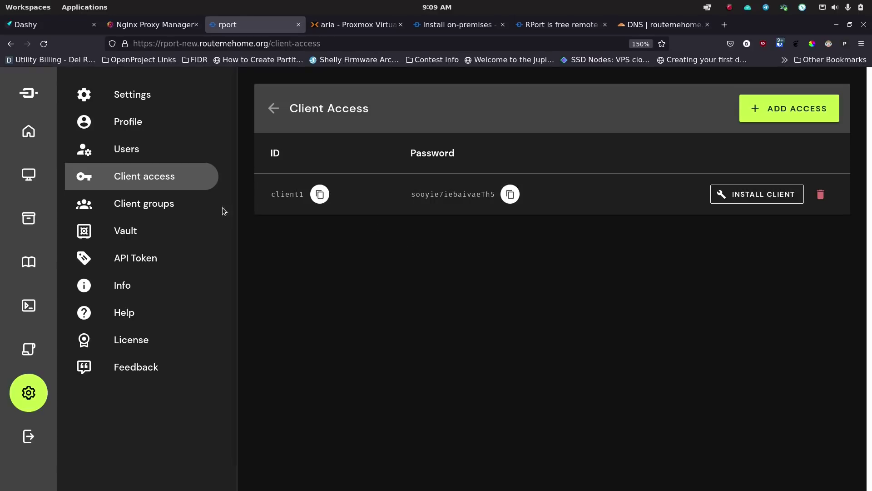
- Review Client groups, Vault, API Token and server Info, then open the RPort Knowledge Base
left_click(170, 206)
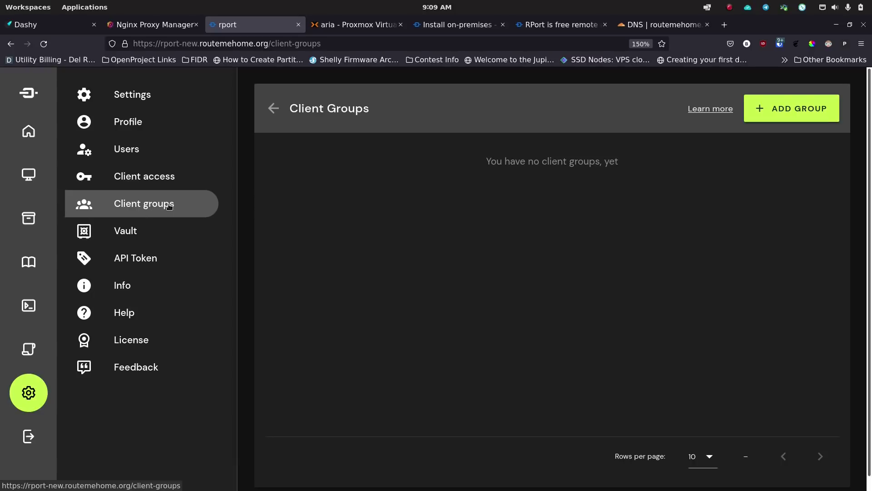
left_click(159, 241)
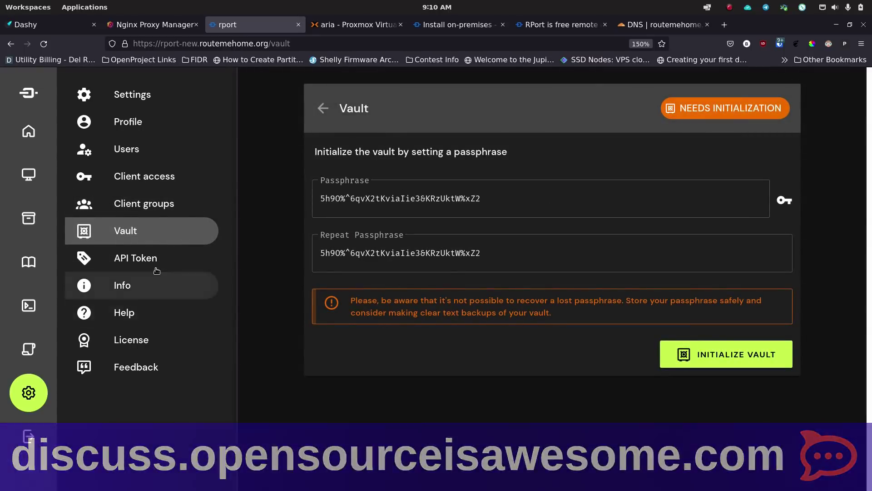
left_click(191, 257)
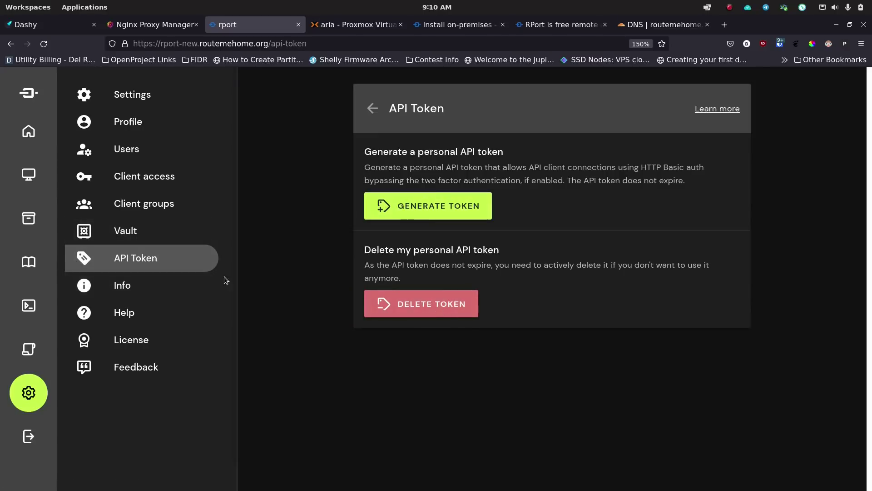
left_click(159, 290)
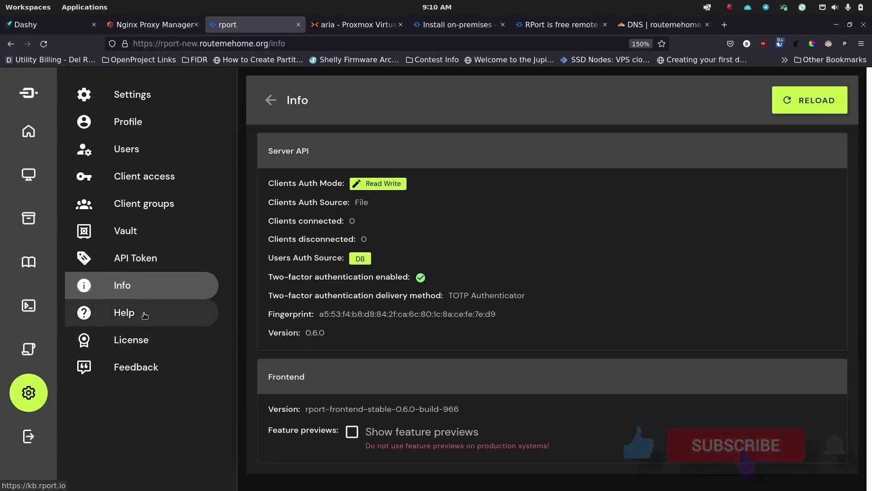
left_click(144, 312)
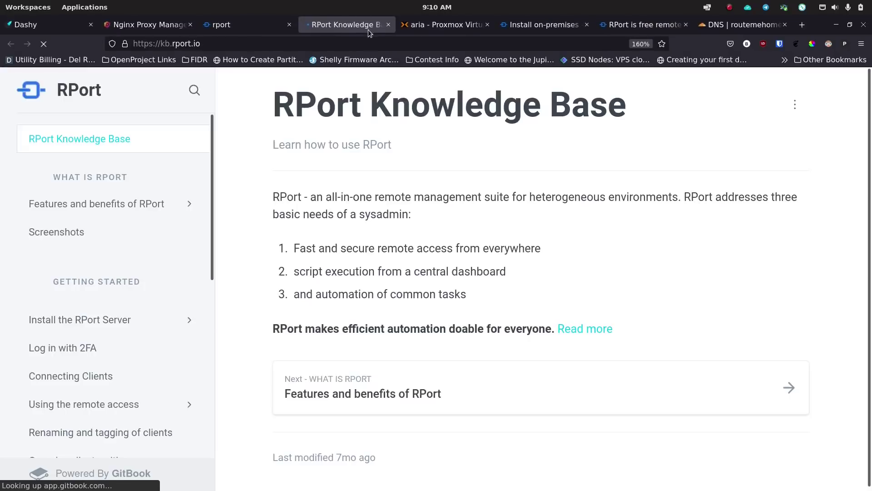
scroll(118, 252, "down", 10)
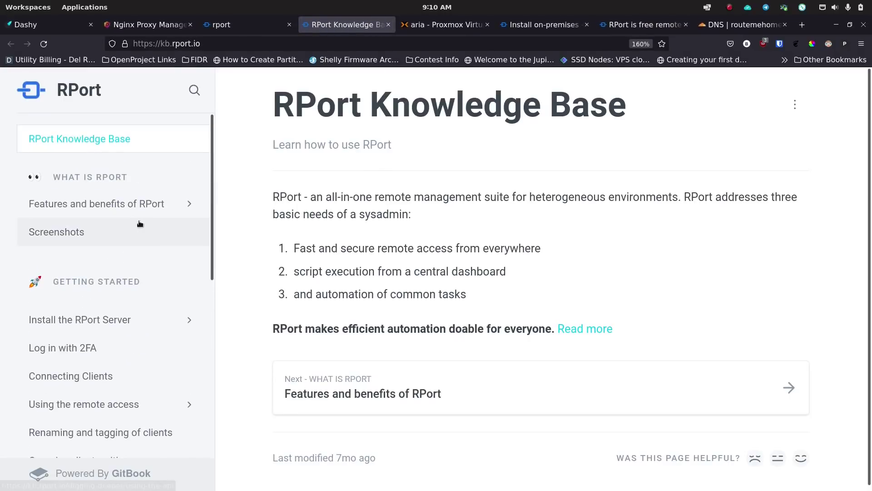
left_click(141, 213)
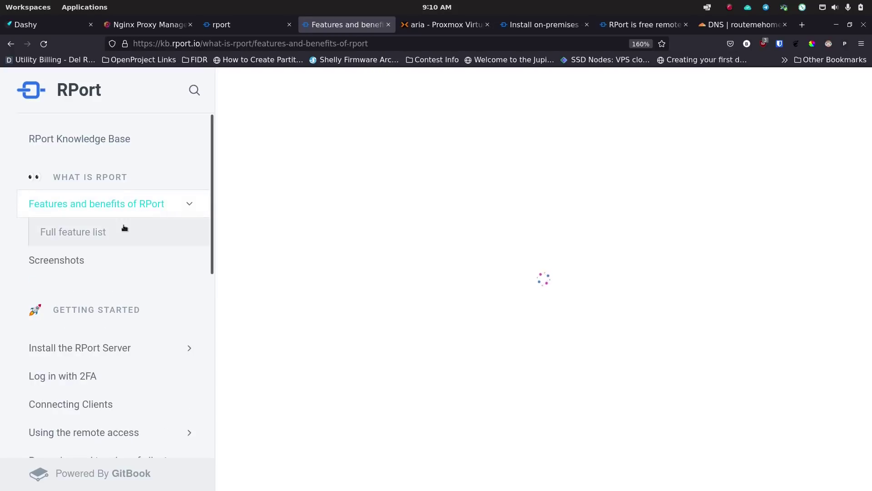
scroll(128, 272, "down", 3)
left_click(163, 186)
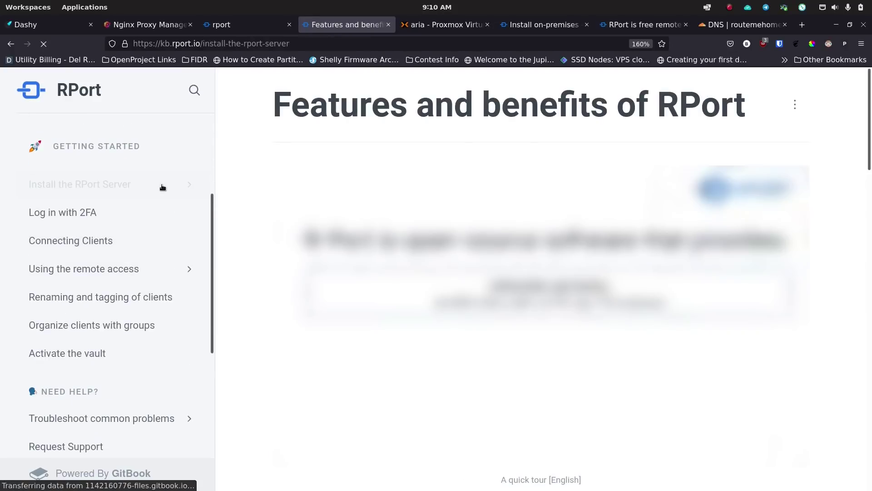
scroll(117, 322, "down", 10)
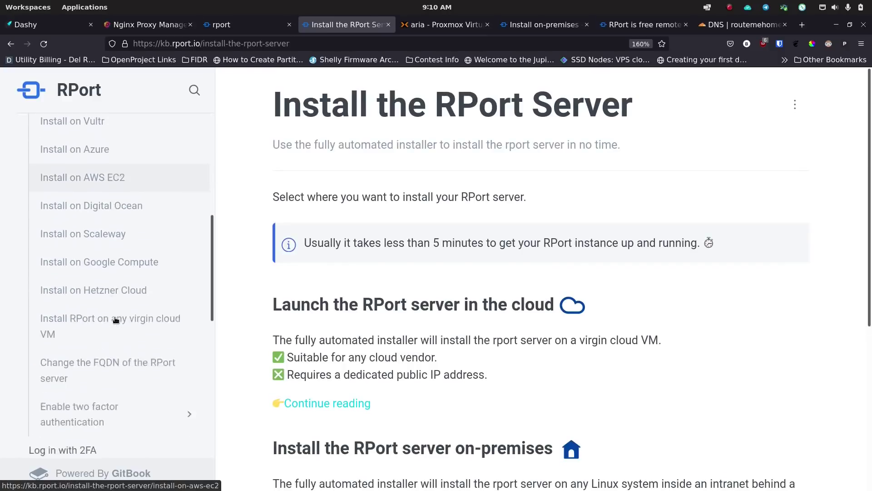
scroll(117, 319, "down", 2)
scroll(117, 317, "up", 15)
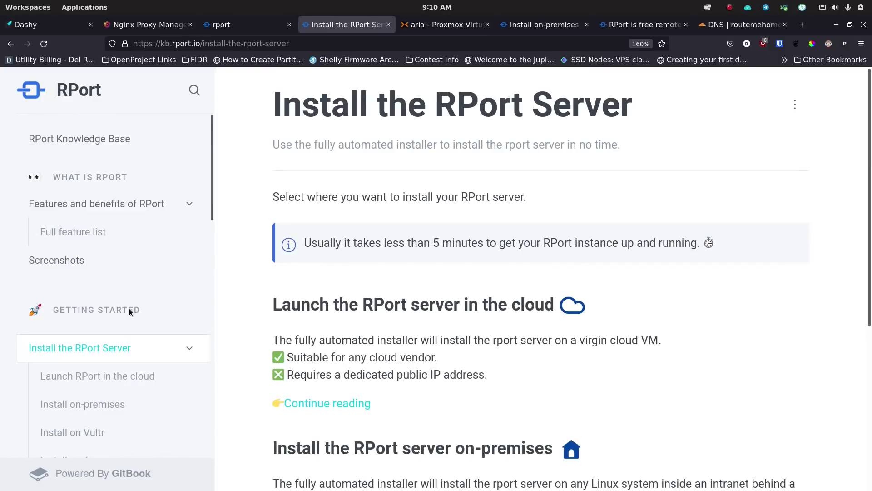
left_click(388, 26)
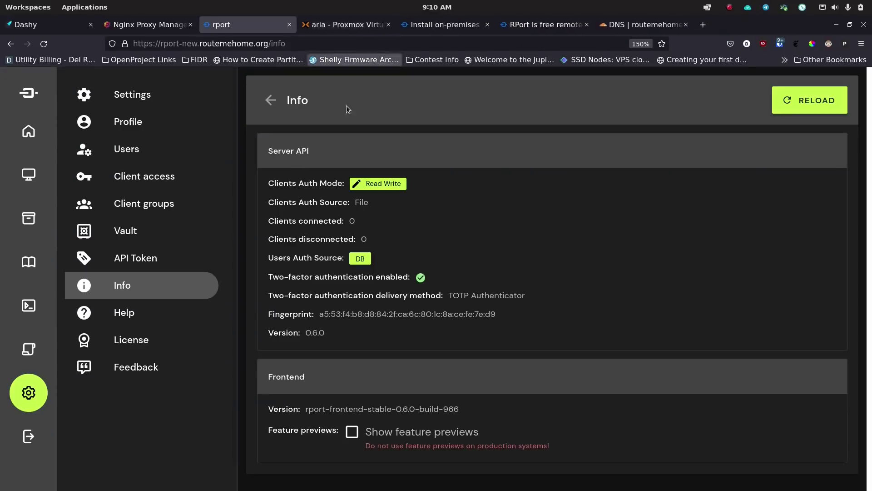
left_click(140, 346)
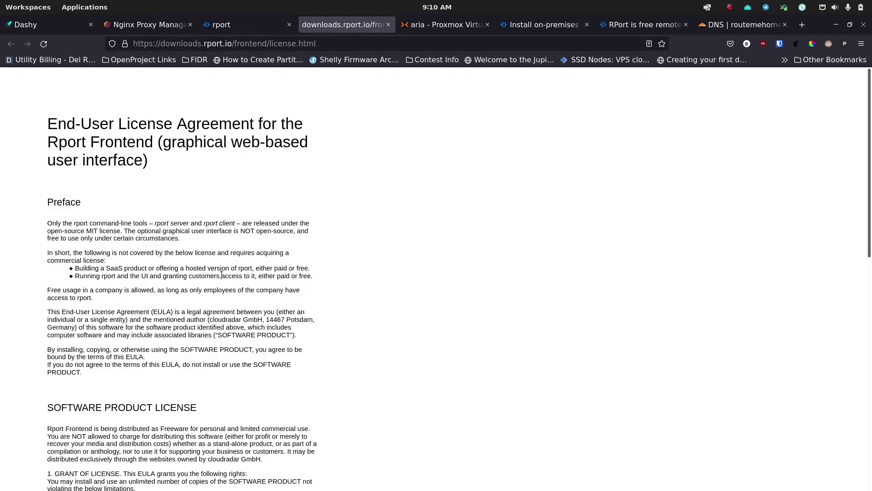
scroll(222, 275, "down", 10)
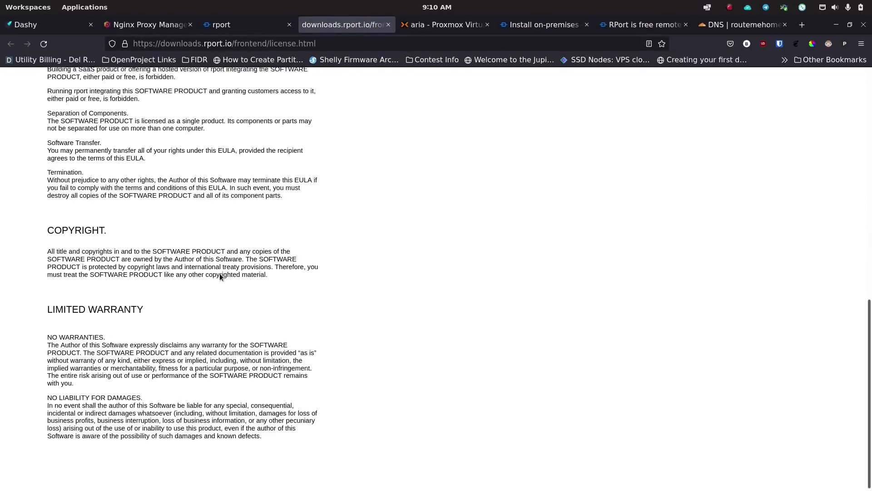
scroll(219, 274, "up", 10)
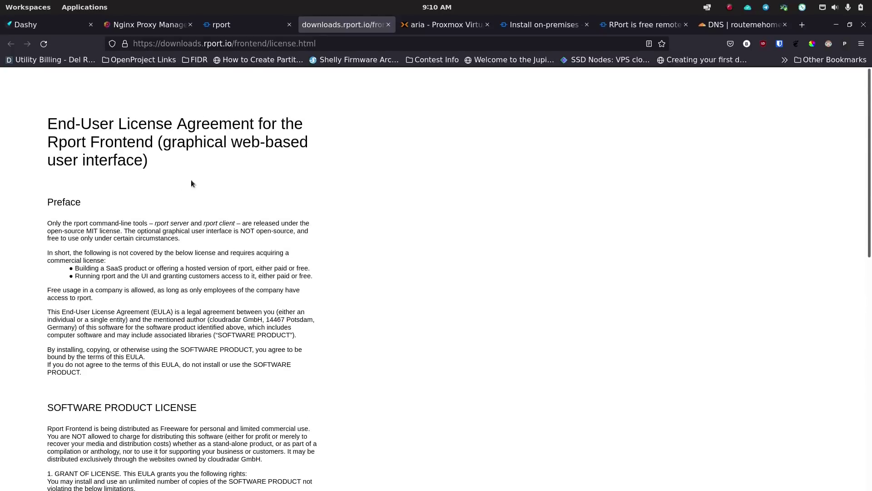
left_click(389, 24)
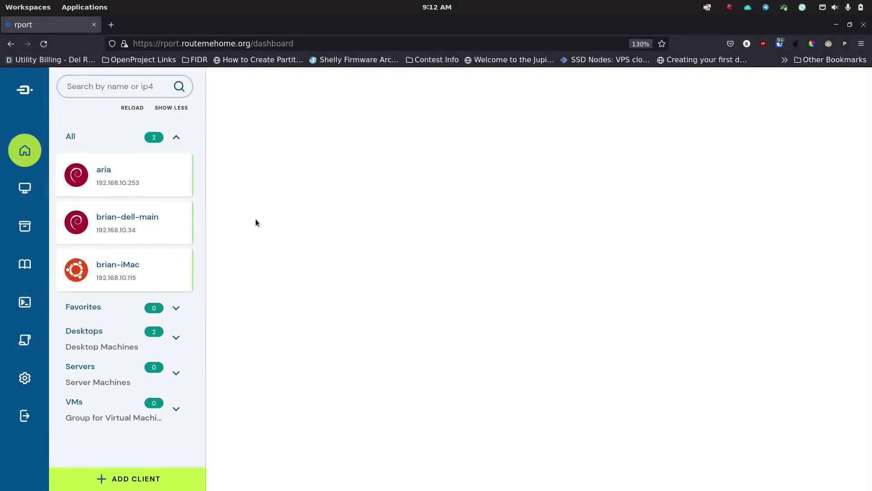
- Reset zoom to 100% then back to 130%, review aria's inventory, then open brian-dell-main
key("ctrl+0")
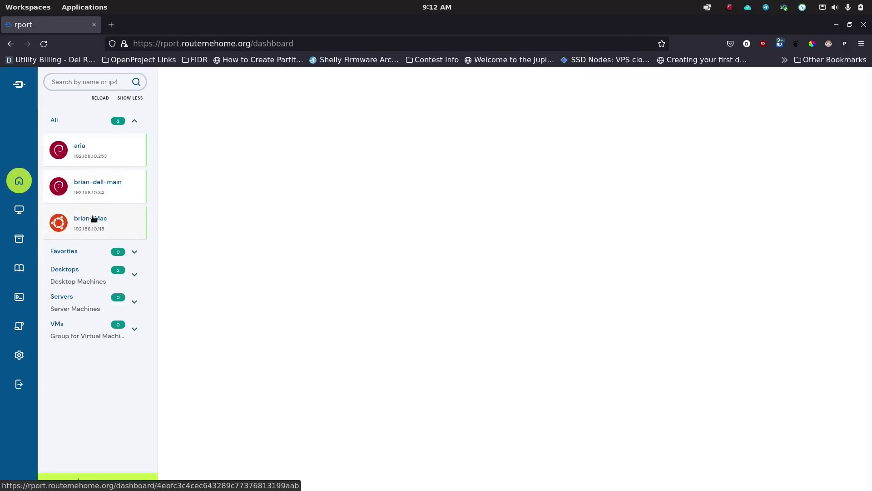
key("ctrl+plus")
key("ctrl+plus")
key("ctrl+plus")
left_click(127, 176)
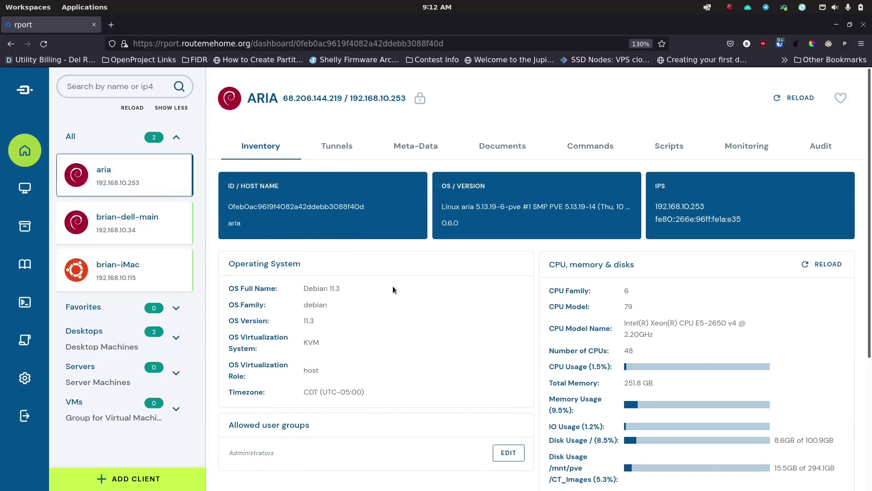
scroll(399, 295, "down", 3)
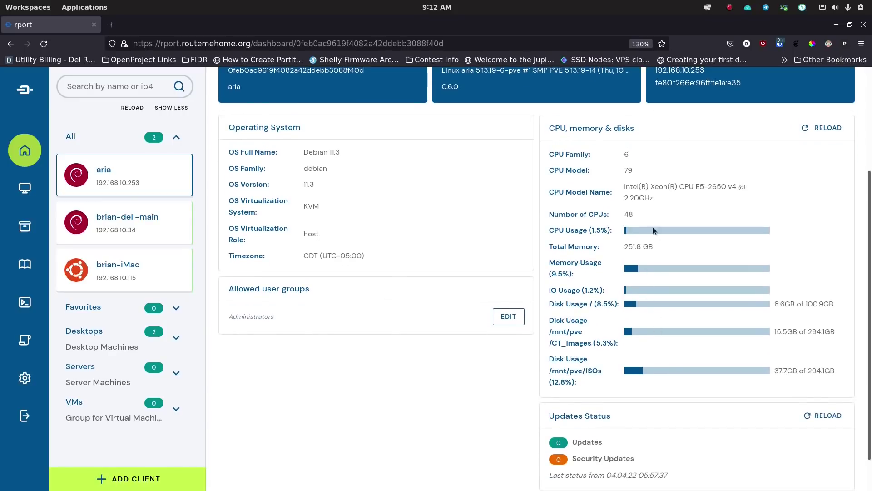
scroll(624, 384, "down", 1)
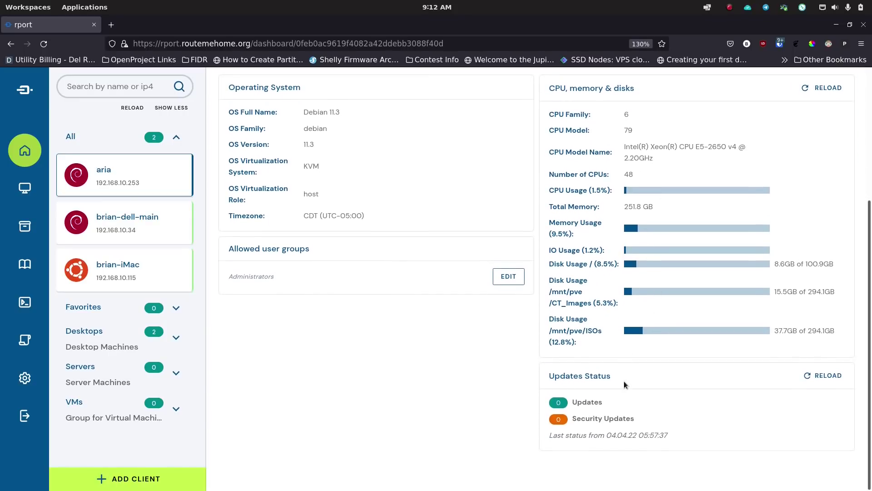
scroll(624, 384, "up", 2)
left_click(167, 235)
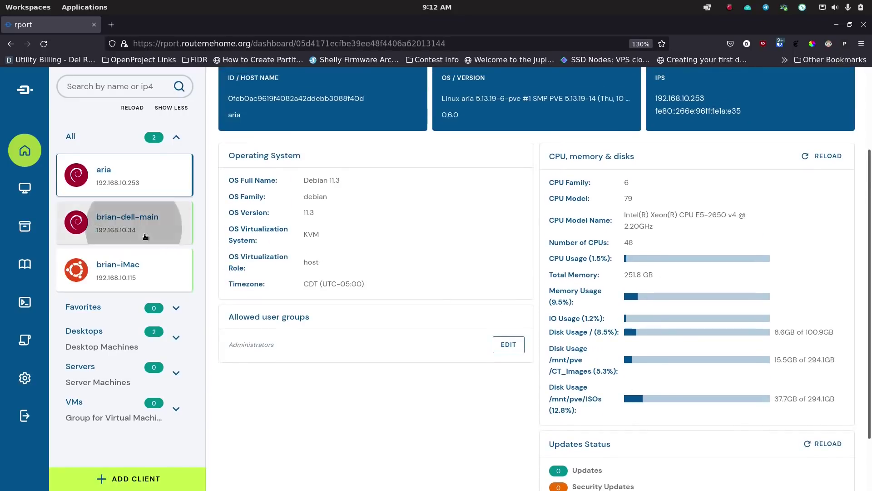
- Show brian-iMac's inventory, expand the Desktops group and collapse the All group
scroll(502, 303, "down", 3)
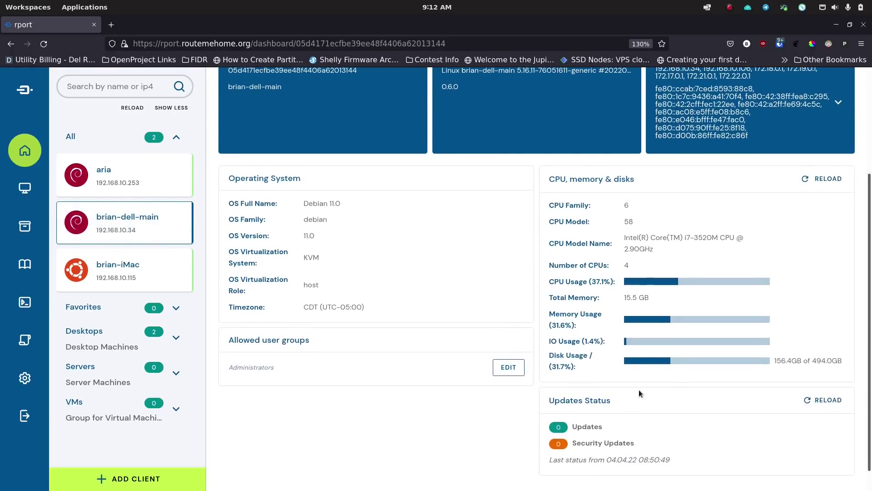
scroll(547, 346, "up", 3)
left_click(136, 269)
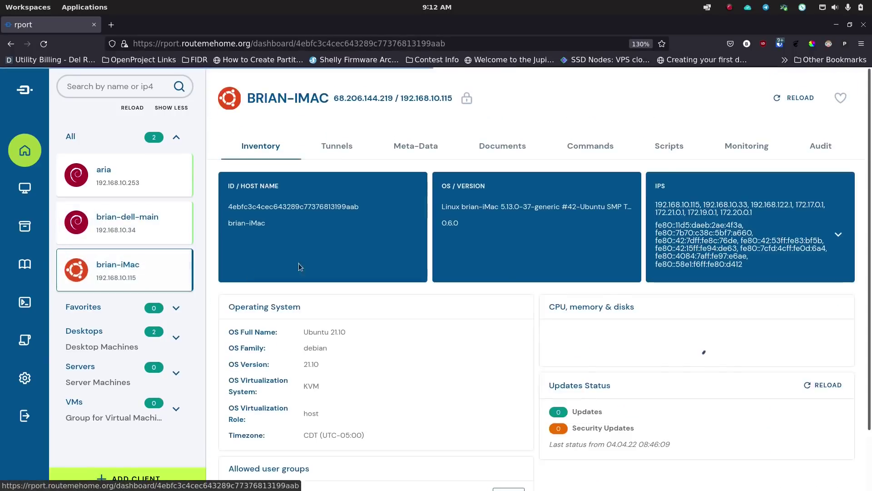
scroll(500, 331, "down", 3)
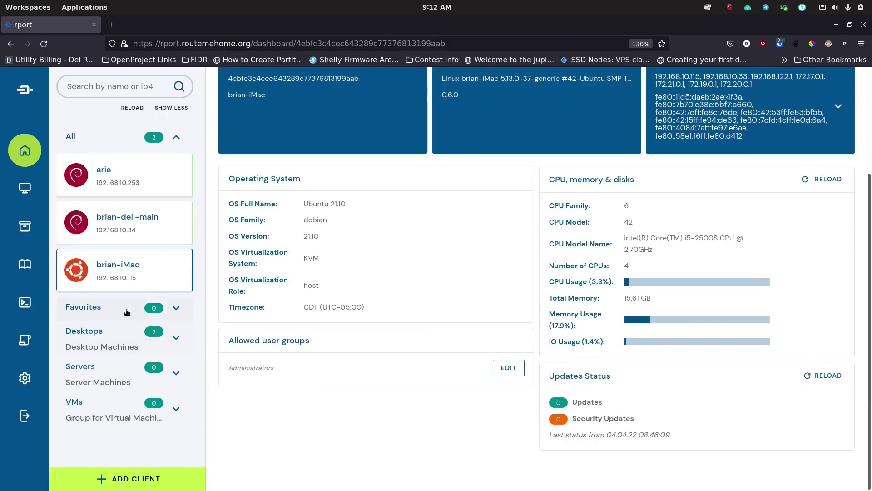
left_click(135, 342)
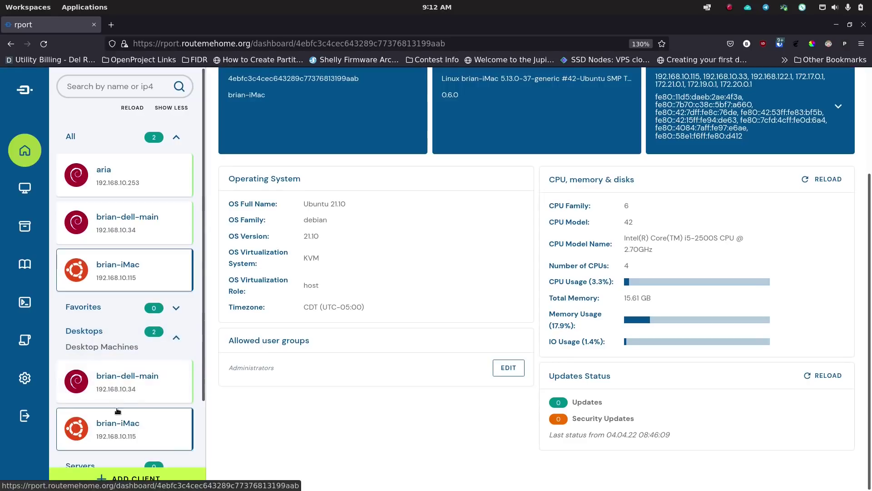
left_click(176, 138)
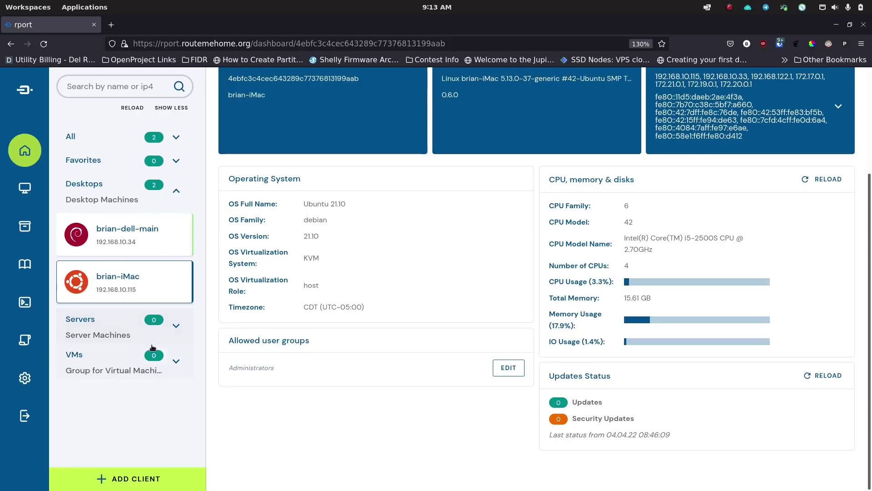
scroll(153, 348, "up", 3)
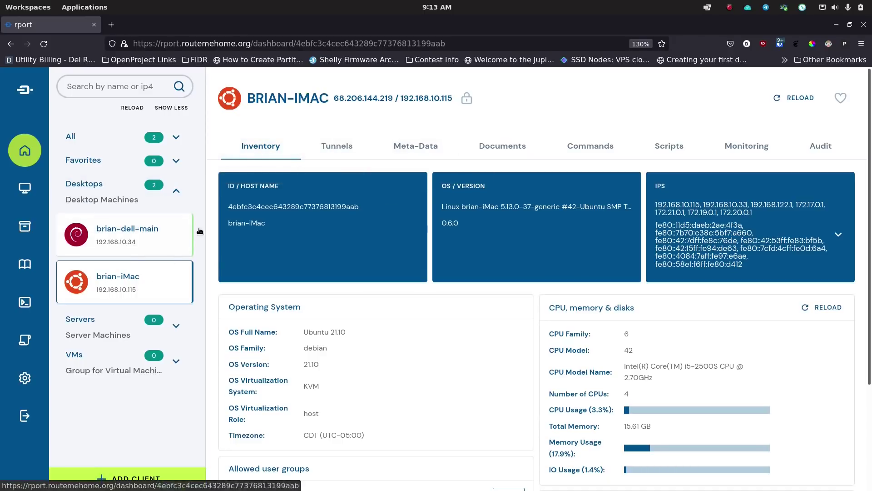
- Browse brian-iMac's Tunnels, Meta-Data and Documents tabs
left_click(342, 146)
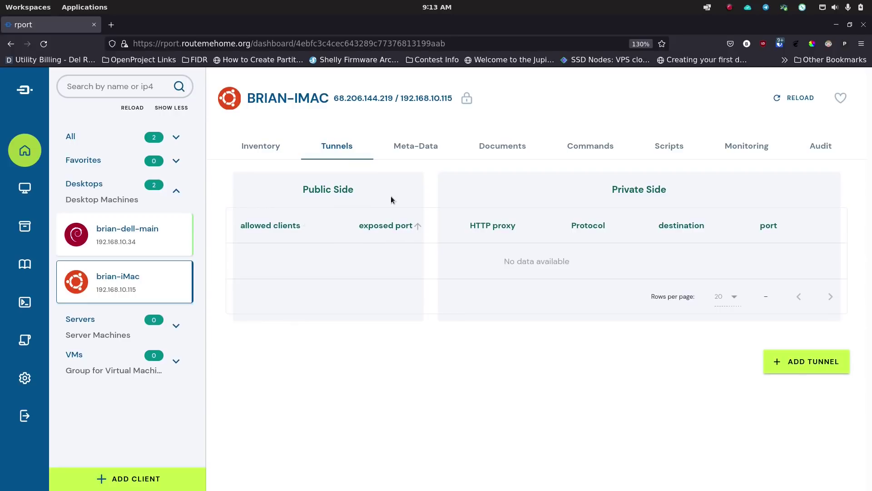
left_click(427, 153)
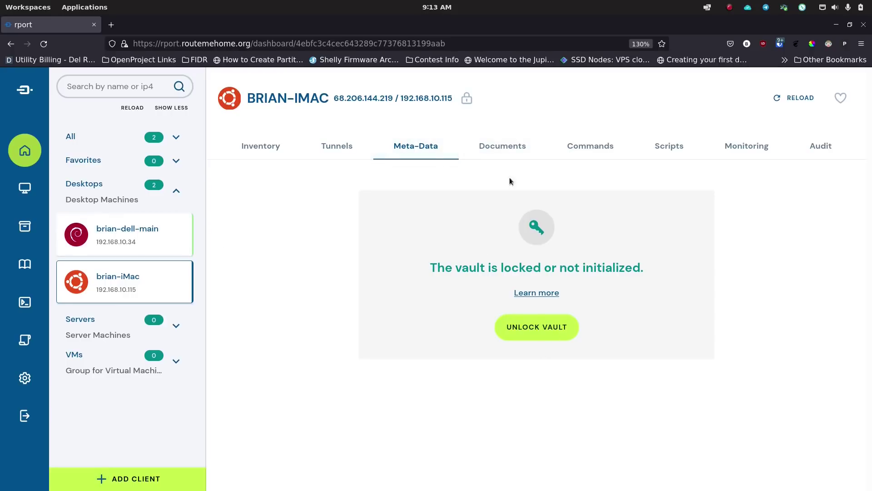
left_click(510, 153)
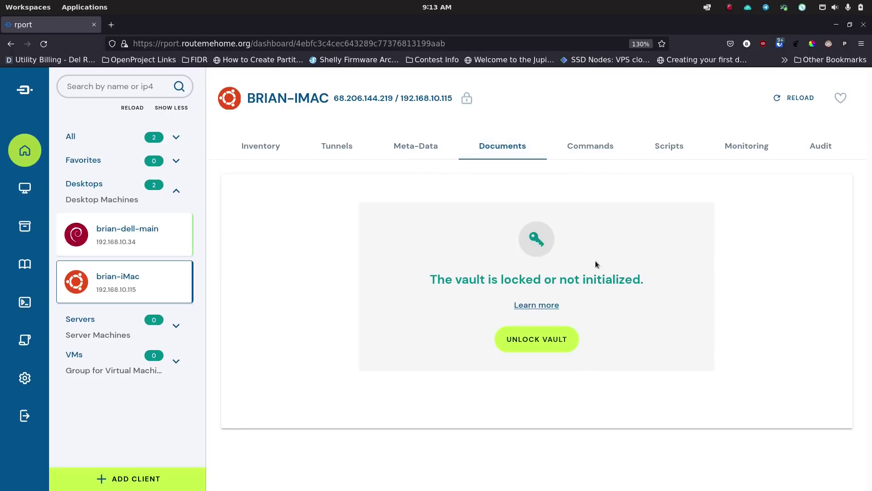
- In Commands, name a new command 'update' that runs 'sudo apt update'
left_click(597, 156)
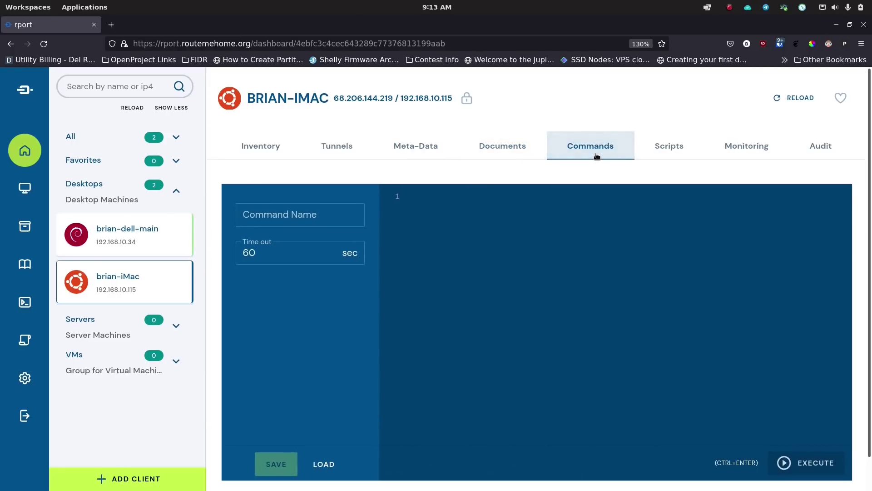
left_click(313, 214)
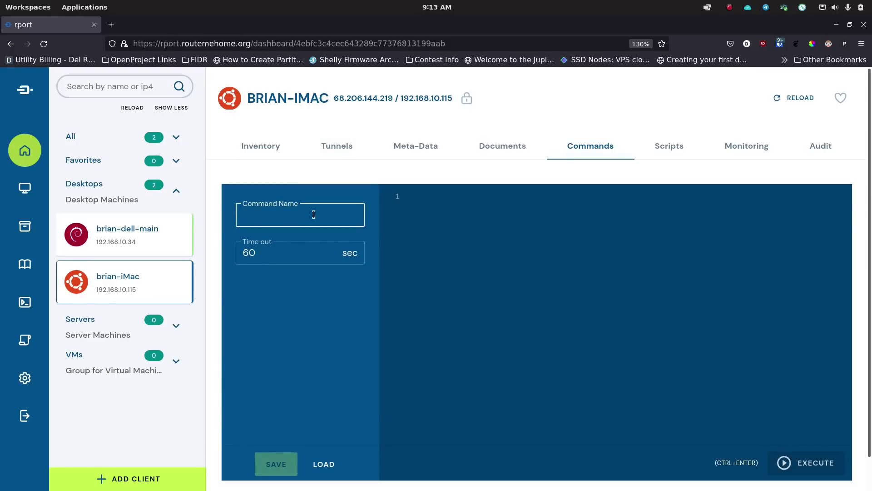
type("update")
scroll(306, 284, "down", 1)
scroll(373, 290, "up", 1)
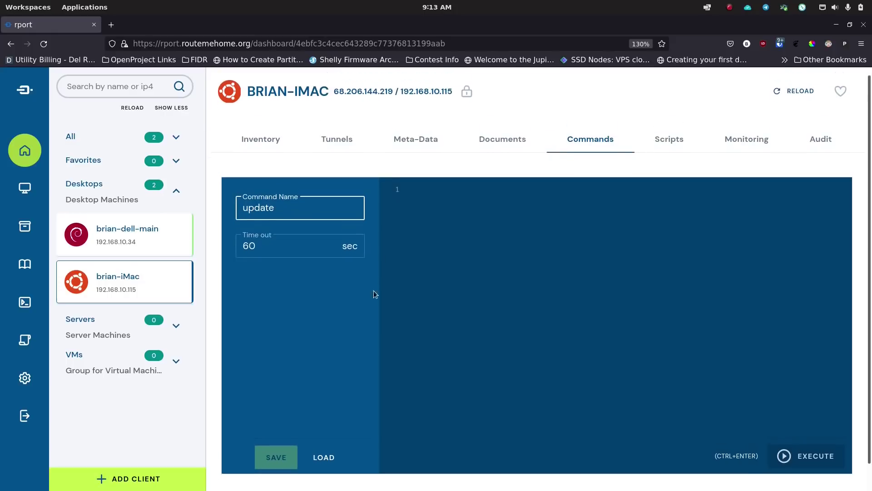
left_click(432, 222)
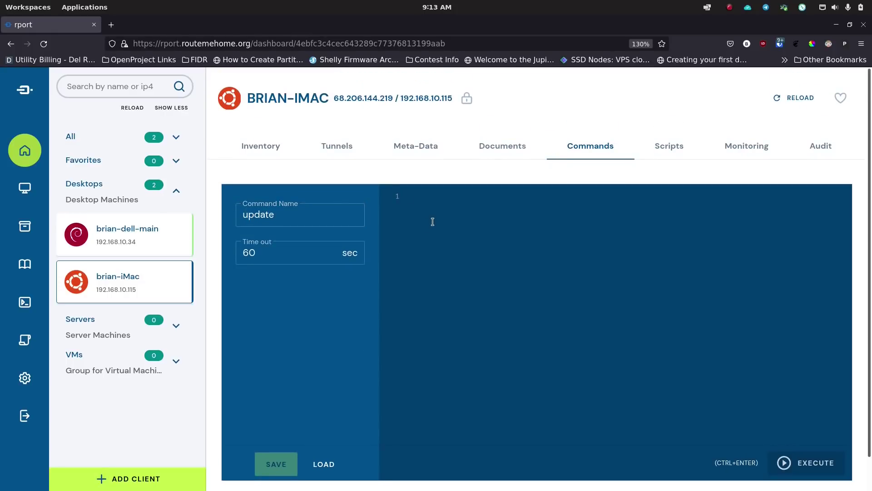
type("sudo apt update")
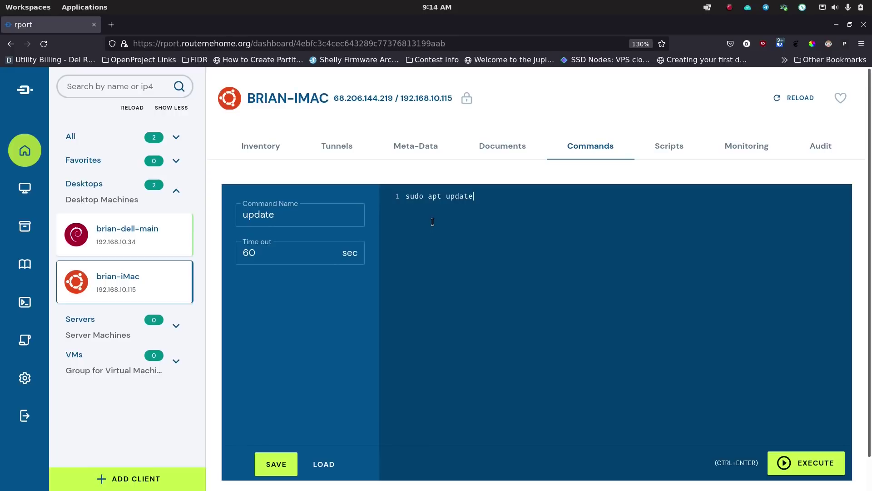
- Execute the command and check the result reporting all packages up to date
scroll(385, 414, "down", 1)
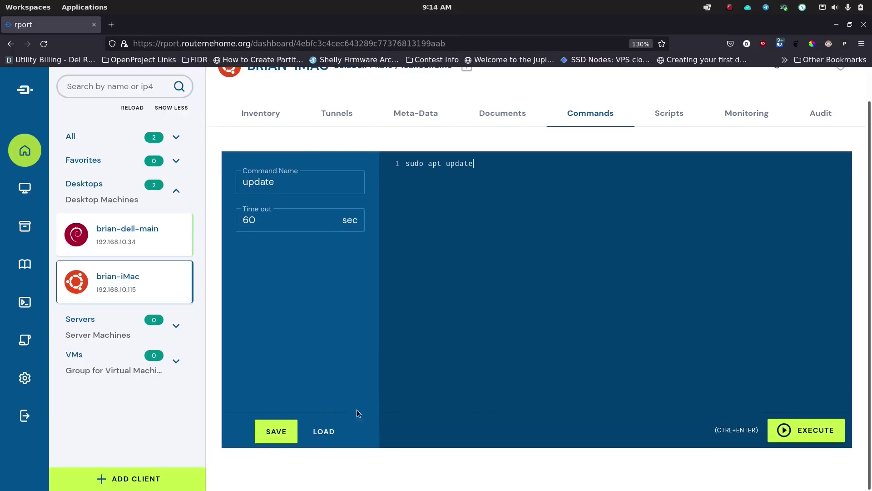
left_click(800, 432)
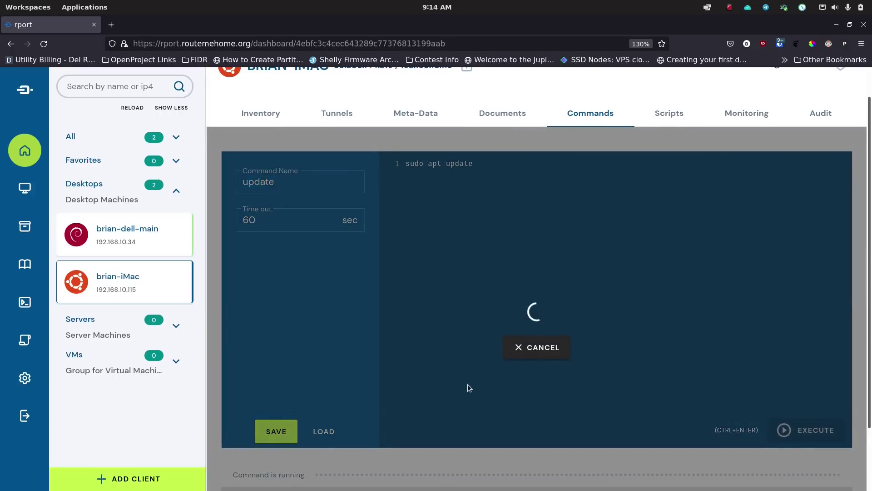
scroll(456, 374, "down", 5)
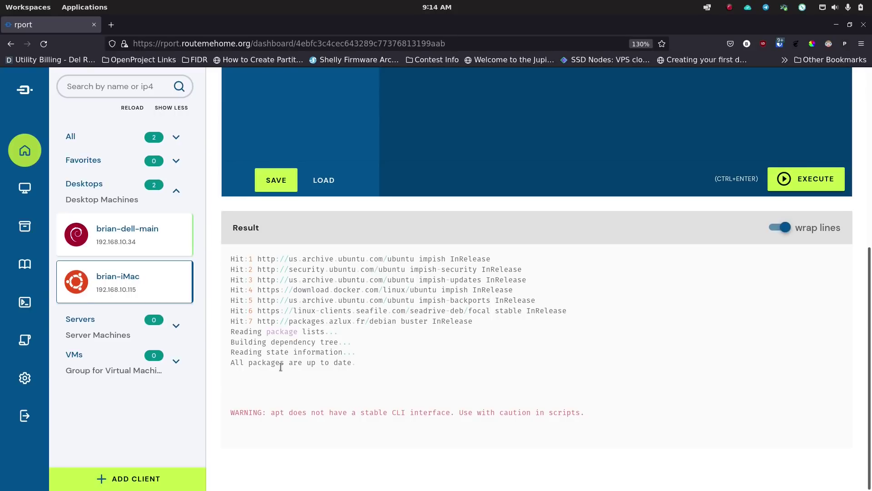
scroll(389, 400, "up", 5)
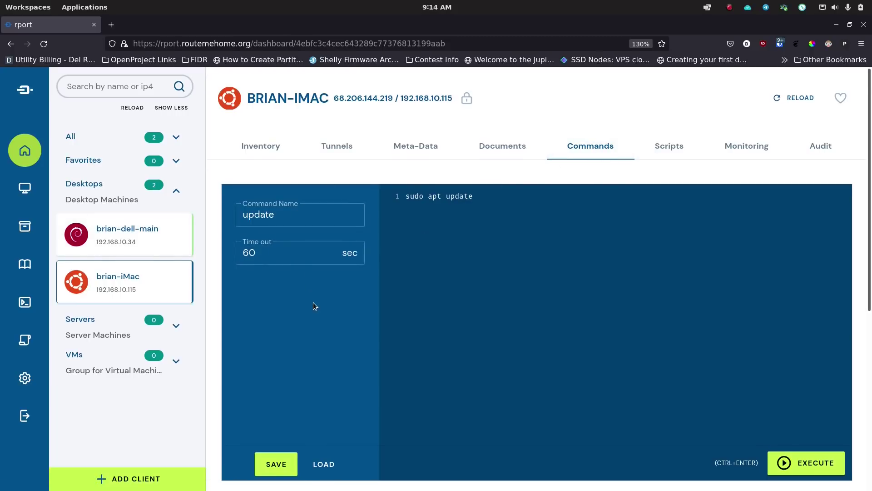
scroll(313, 302, "down", 3)
scroll(313, 302, "up", 3)
- Look over brian-iMac's Scripts page
left_click(675, 157)
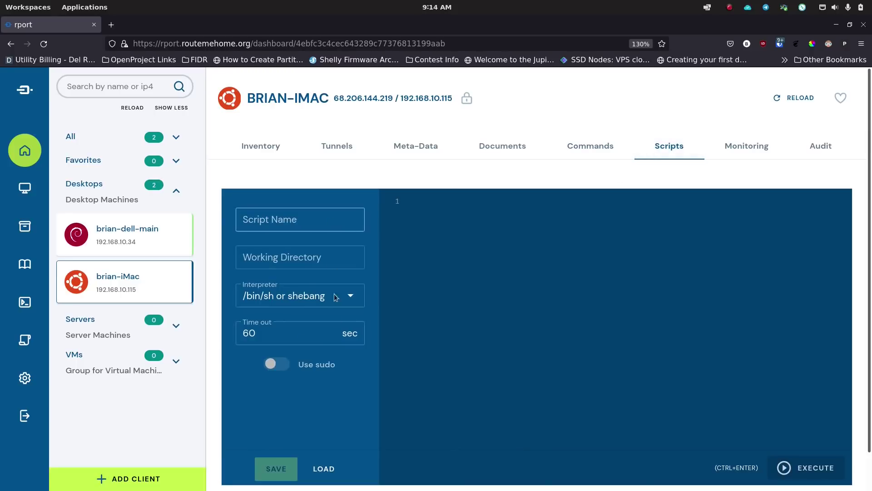
scroll(477, 329, "down", 1)
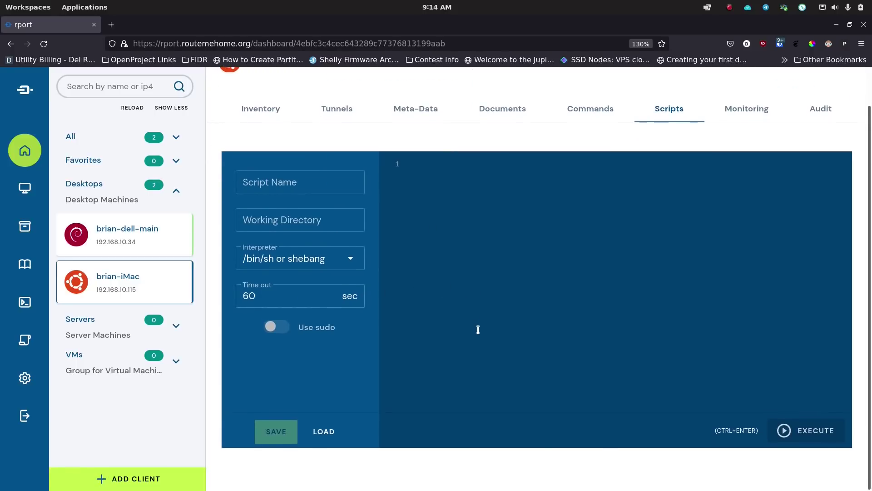
scroll(478, 328, "up", 1)
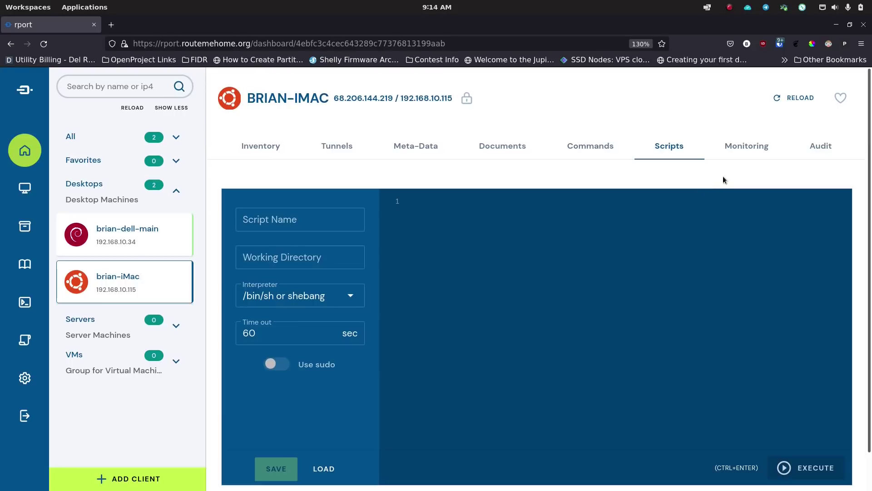
- Scroll through the Monitoring charts and the Processes list
left_click(738, 157)
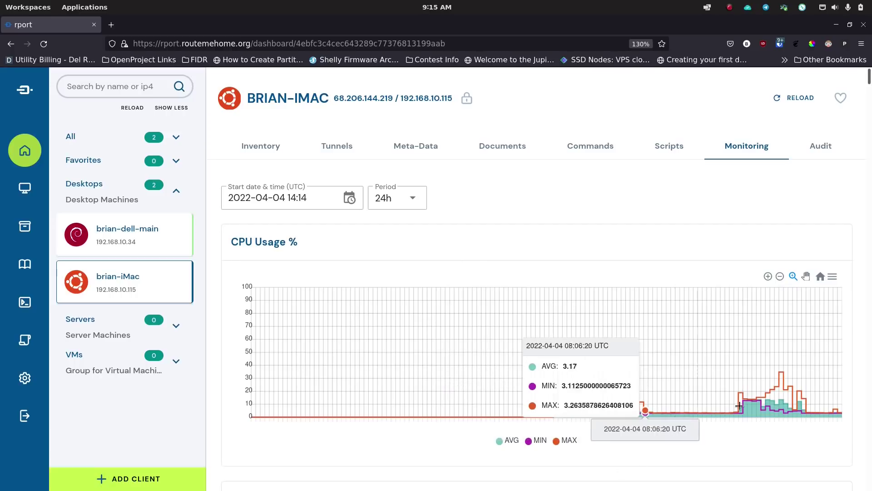
scroll(405, 456, "down", 2)
scroll(405, 452, "down", 5)
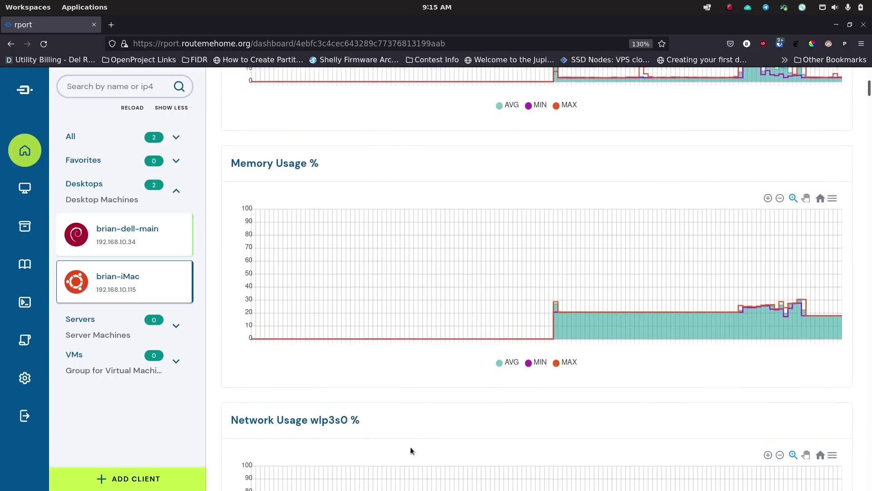
scroll(497, 438, "down", 3)
scroll(472, 376, "down", 3)
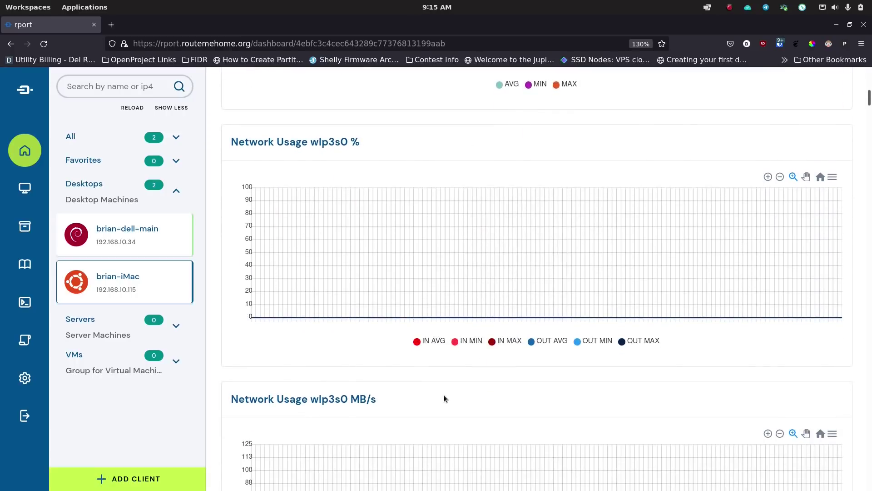
scroll(443, 398, "down", 6)
scroll(444, 394, "down", 8)
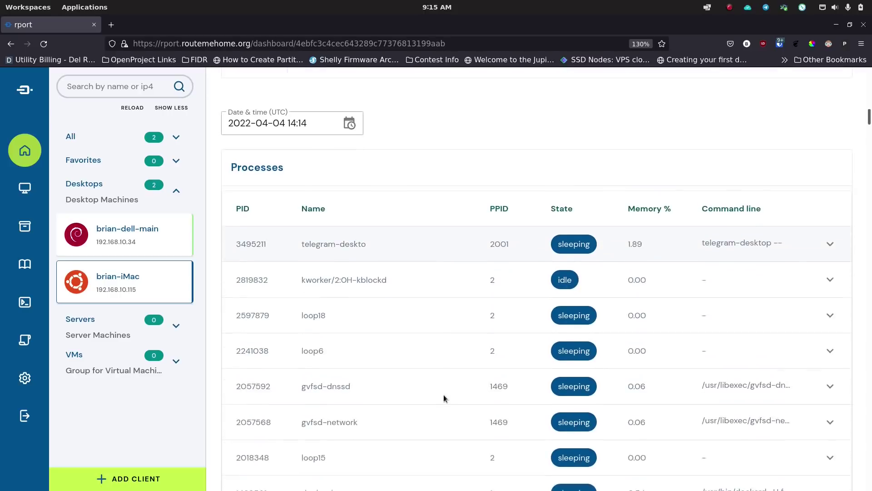
scroll(411, 363, "down", 8)
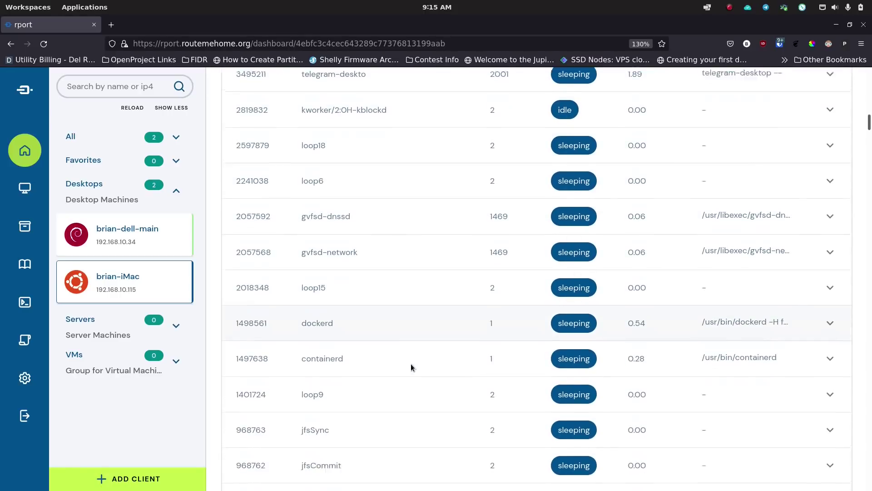
scroll(411, 367, "down", 20)
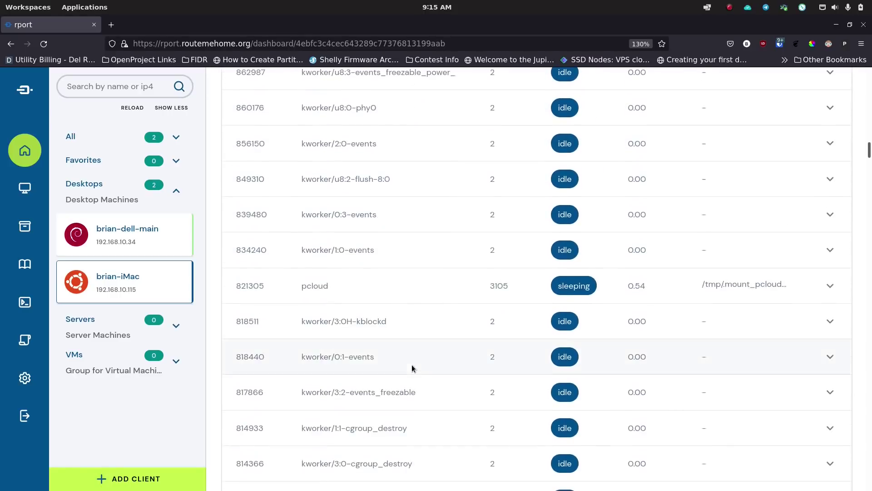
scroll(412, 368, "down", 5)
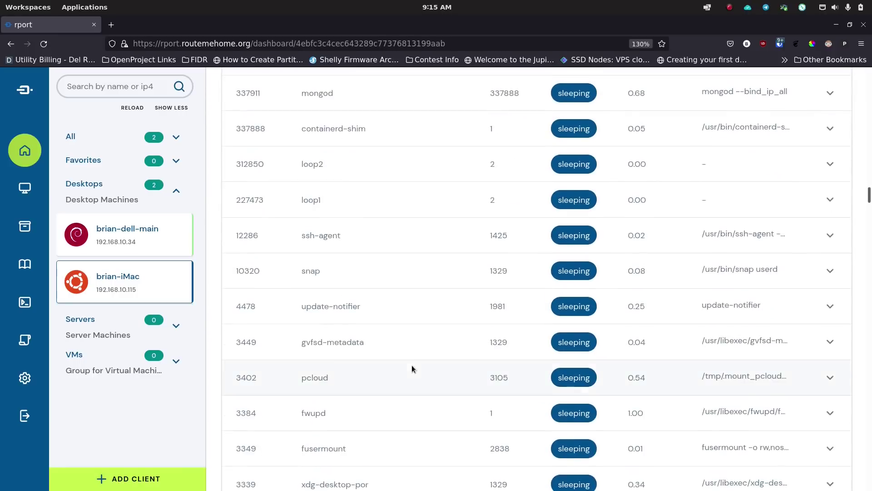
scroll(412, 368, "up", 15)
scroll(411, 364, "up", 20)
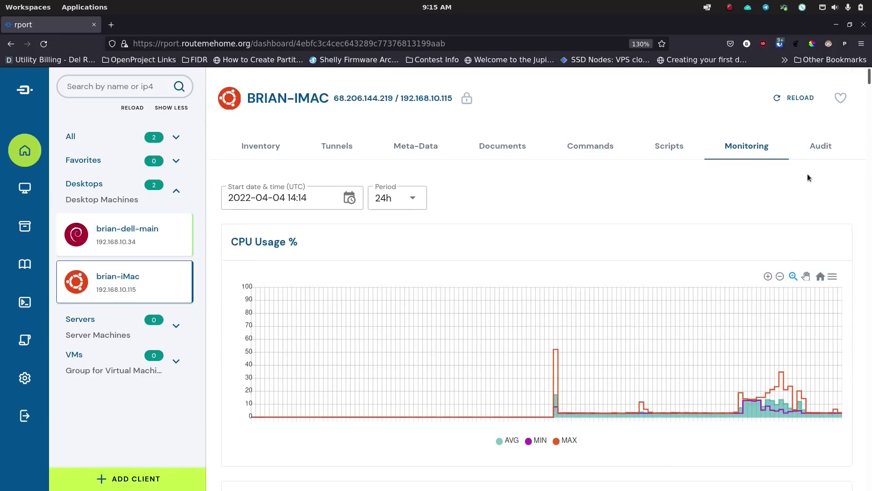
- Check the Audit log, then go via Inventory to the empty Tunnels list
left_click(825, 148)
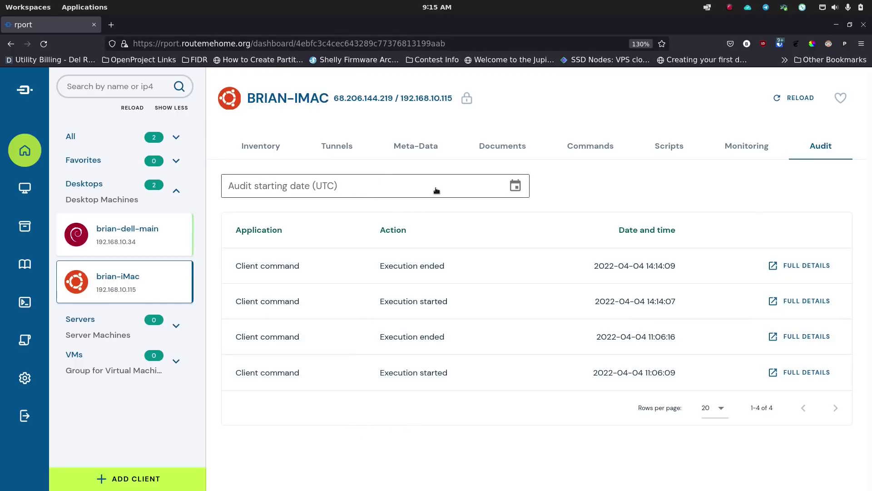
left_click(261, 151)
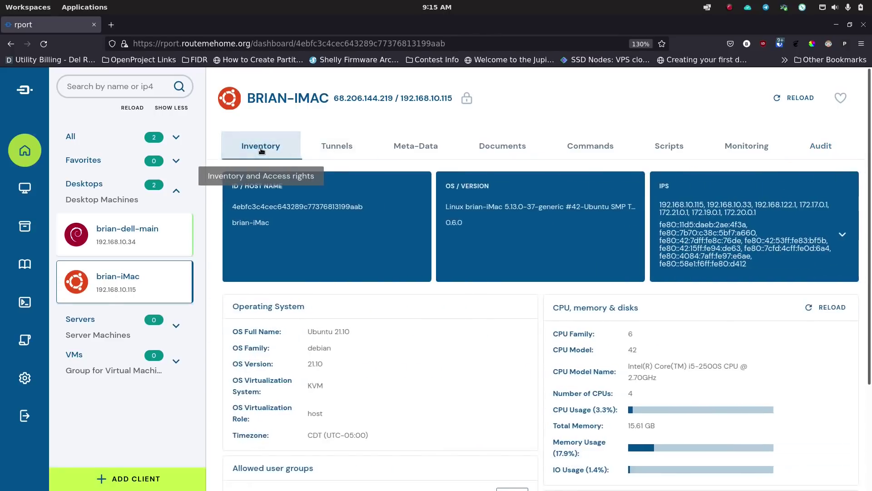
left_click(350, 151)
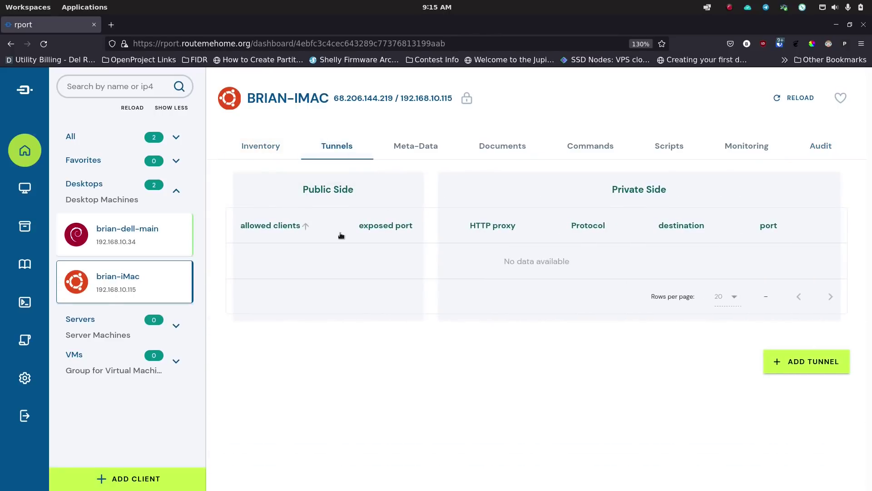
- Set up an SSH tunnel to port 22, destroyed after 1 hour 0 minutes, 10-minute inactivity timeout
left_click(793, 361)
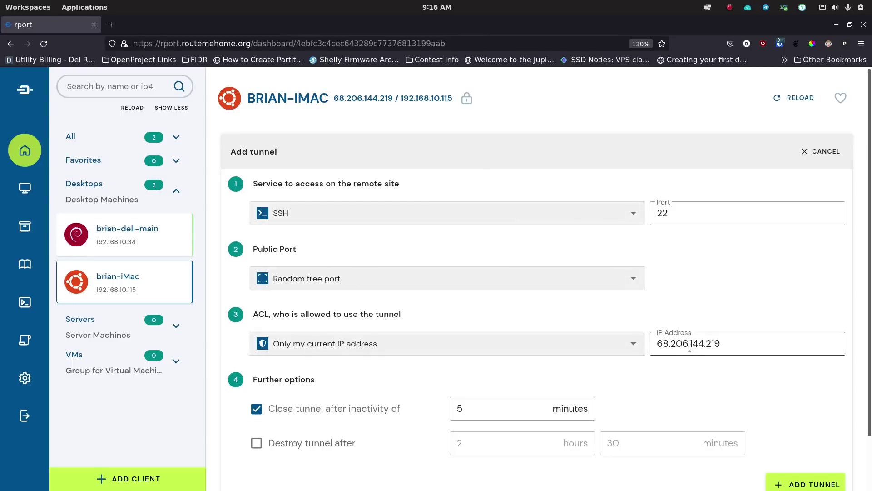
scroll(386, 378, "down", 2)
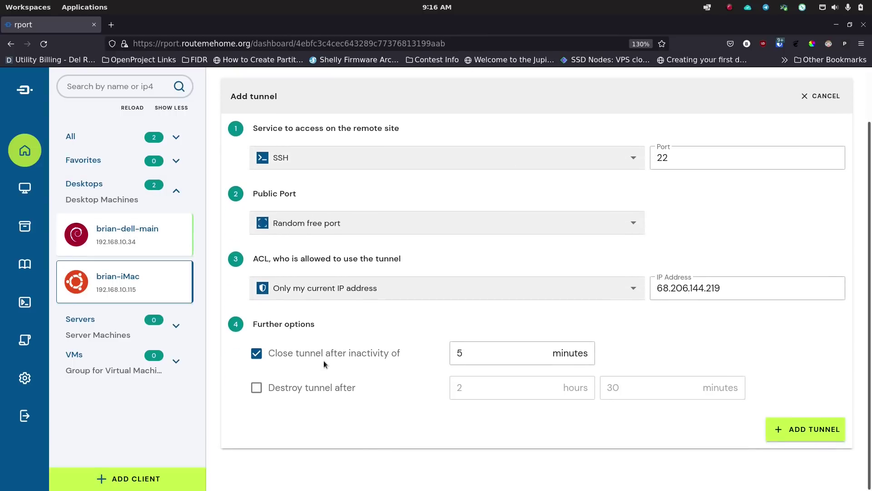
left_click(467, 349)
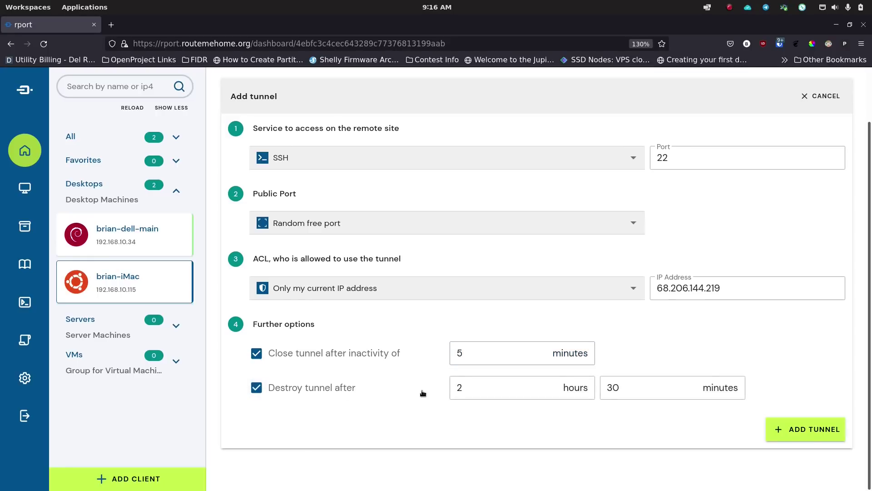
left_click(477, 388)
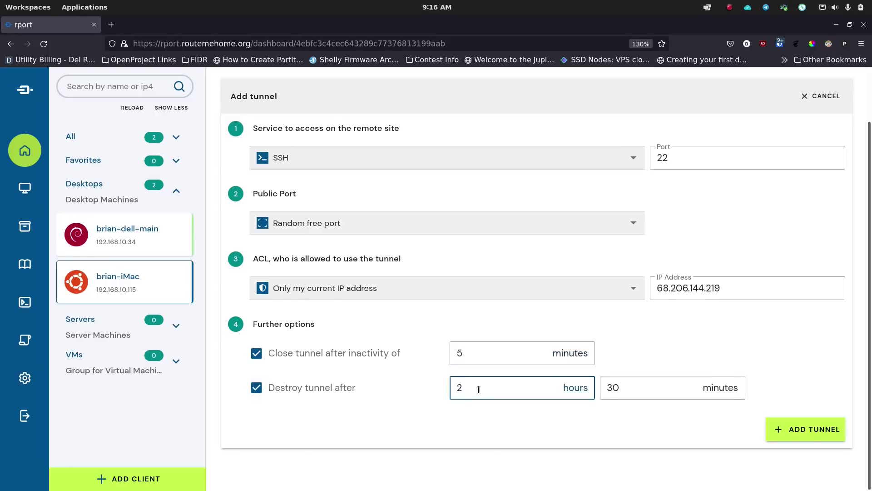
key("BackSpace")
type("1")
left_click(670, 392)
key("BackSpace")
key("BackSpace")
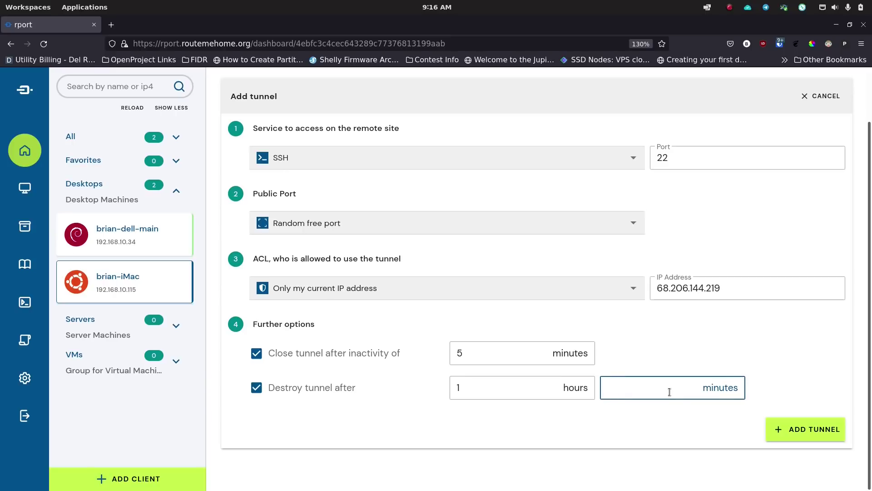
type("0")
left_click(488, 350)
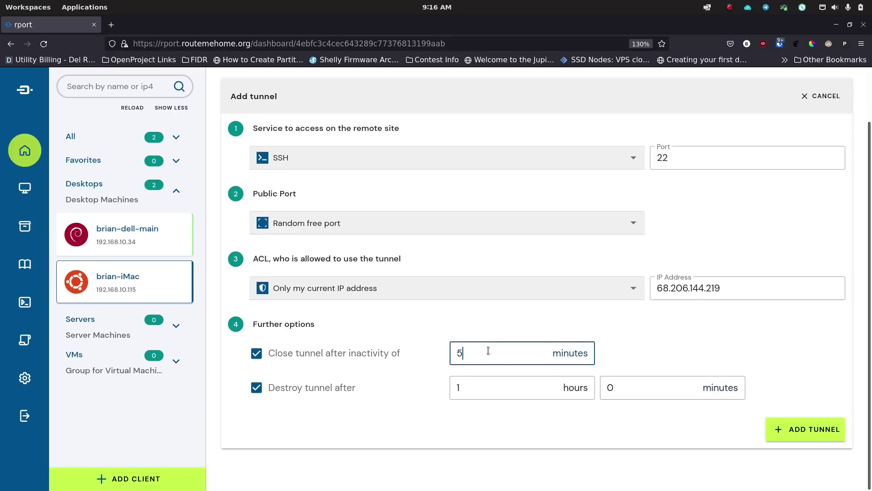
key("BackSpace")
type("10")
- Create the tunnel on port 20037 and launch an SSH session through it in the desktop client
left_click(810, 431)
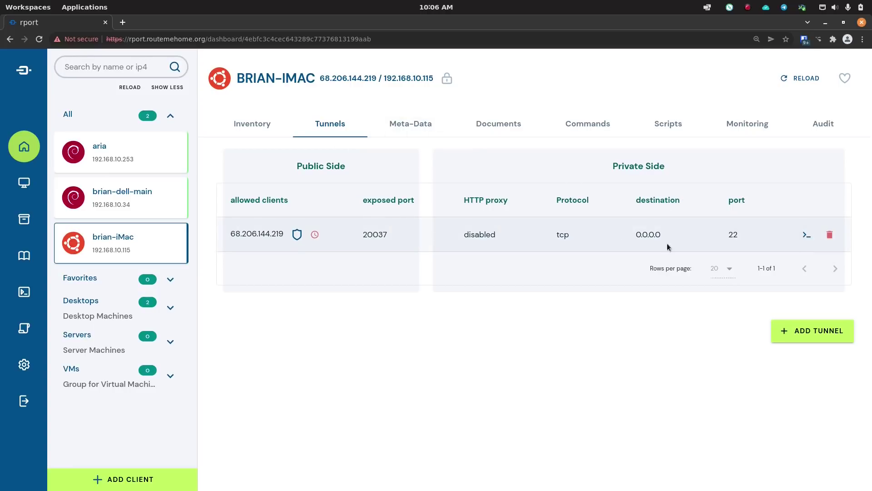
left_click(807, 235)
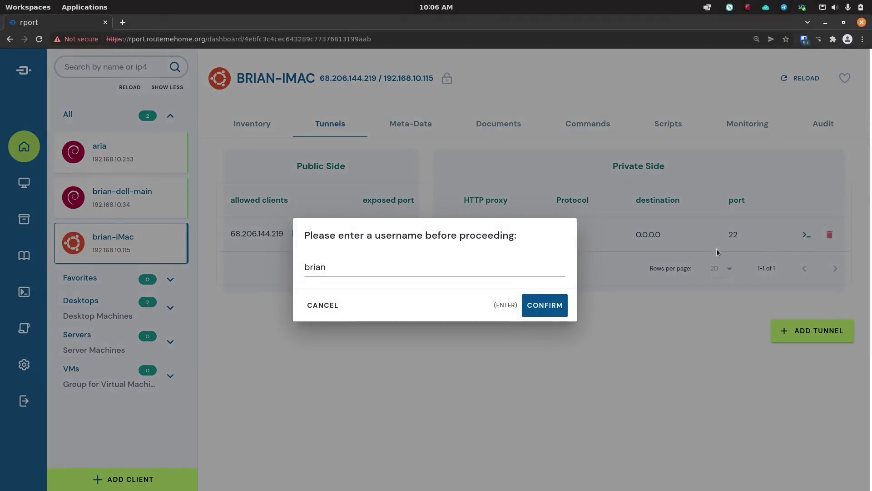
left_click(524, 304)
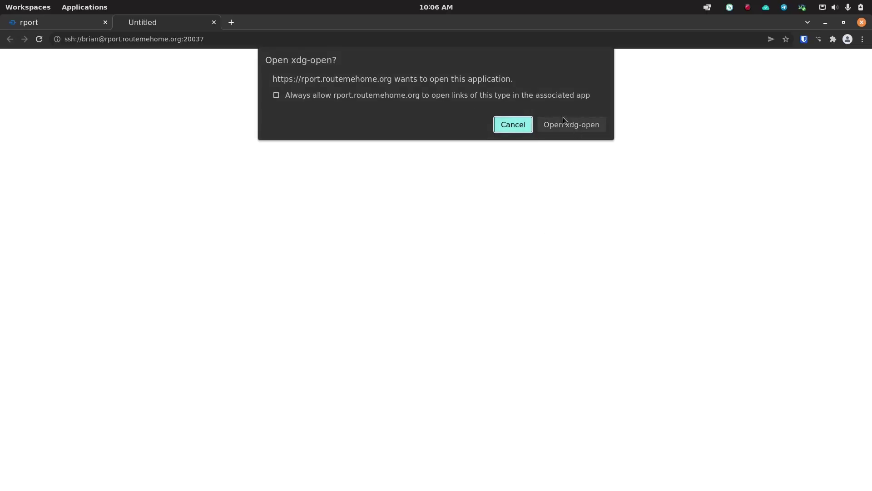
left_click(571, 127)
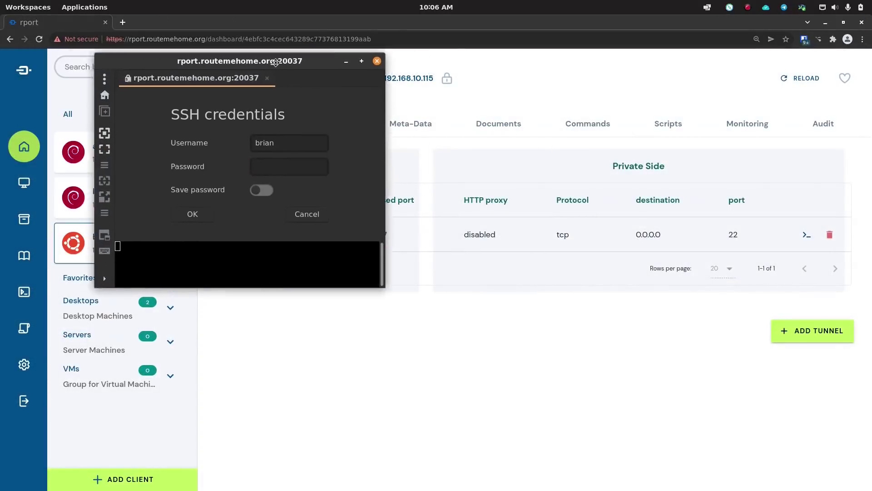
- Log in to the iMac over SSH with the account password and enlarge the terminal
left_click_drag(275, 63, 379, 63)
left_click(393, 167)
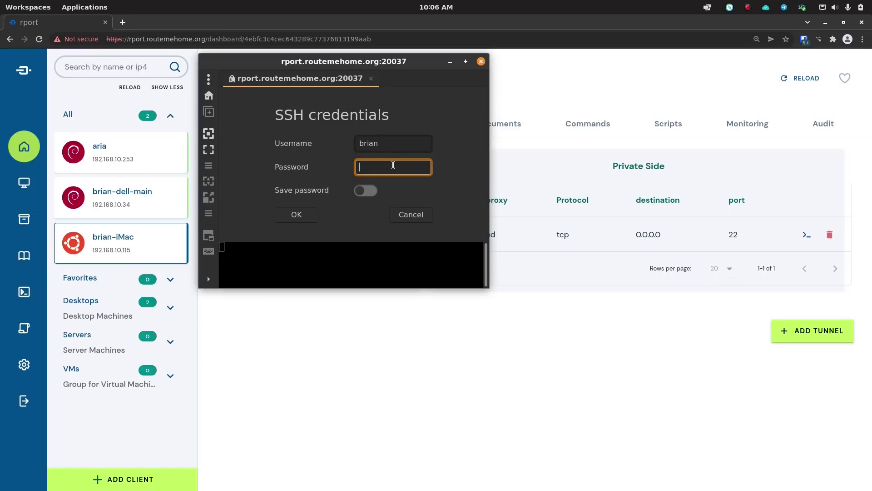
type("●●●●●●●●●●")
left_click(299, 215)
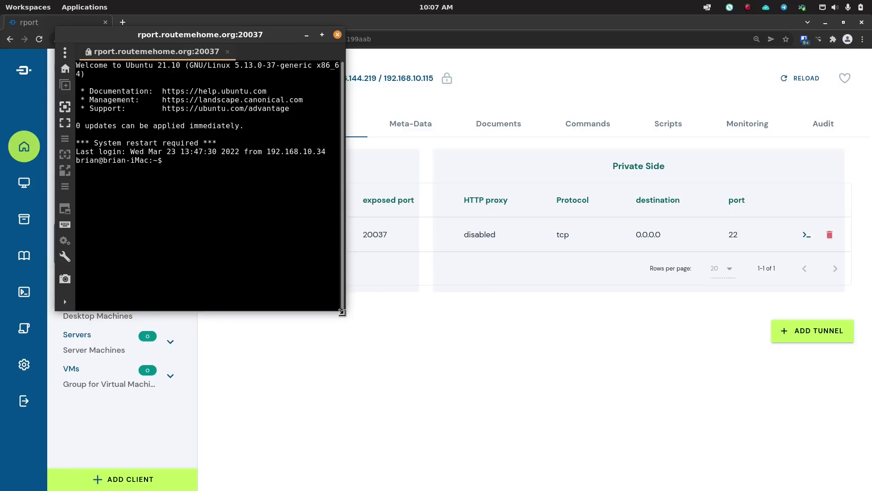
left_click_drag(345, 311, 495, 368)
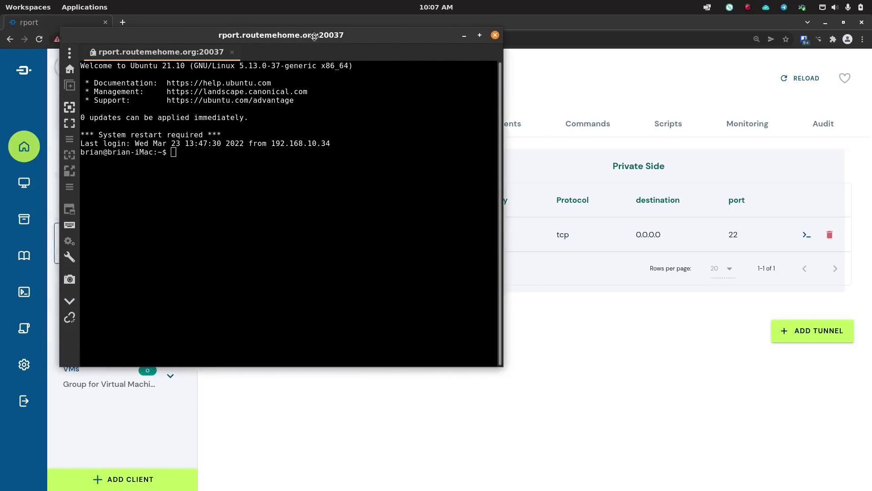
left_click_drag(301, 37, 451, 59)
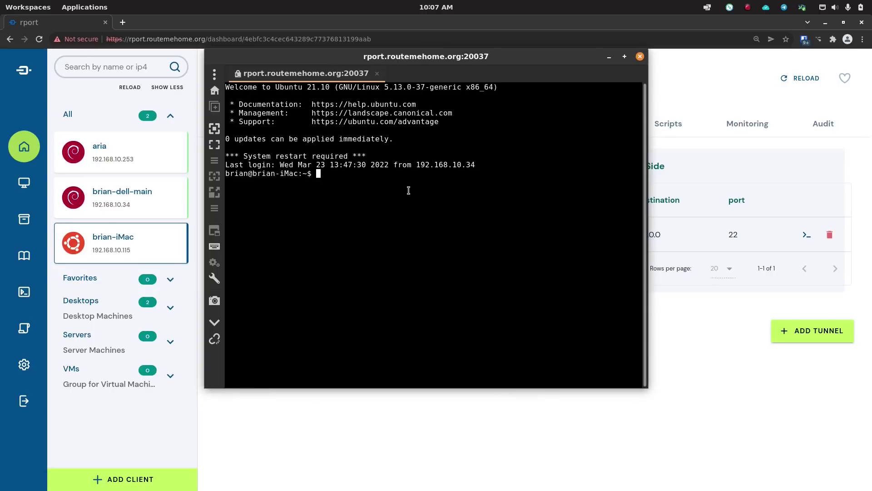
- Run ls and sudo apt update, clearing the screen, then exit the session
type("ls")
key("Return")
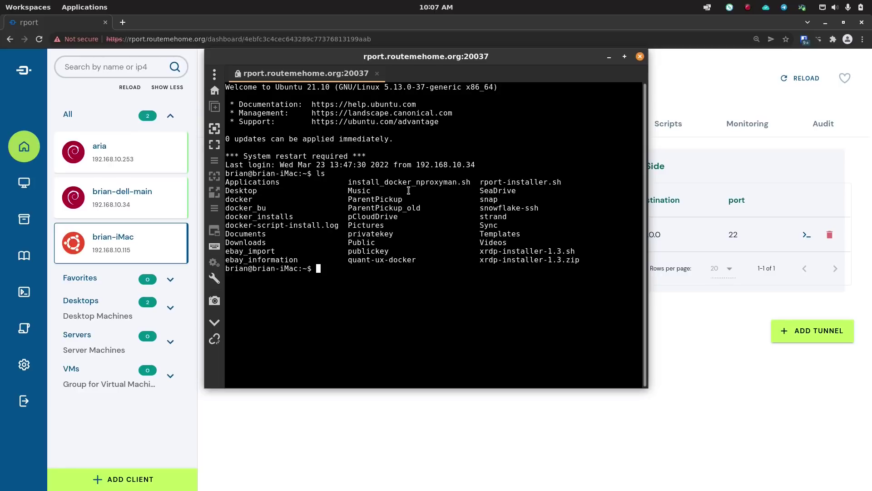
type("clear")
key("Return")
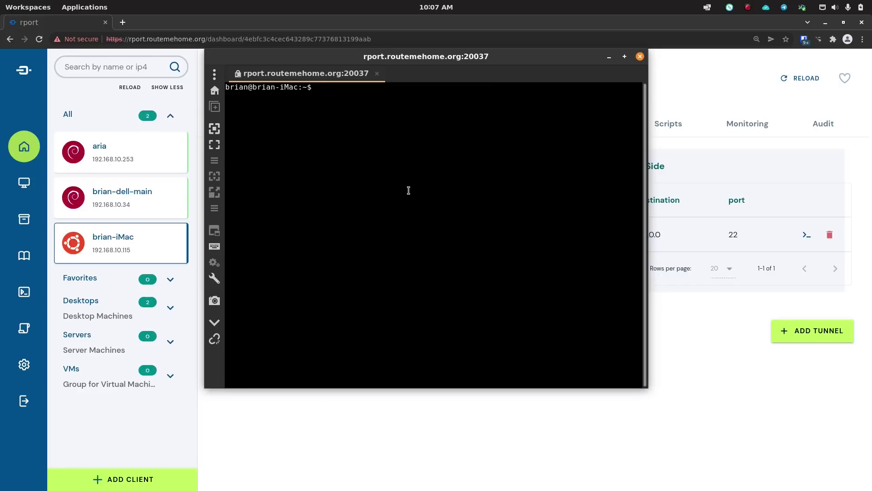
type("sudo apt update")
key("Return")
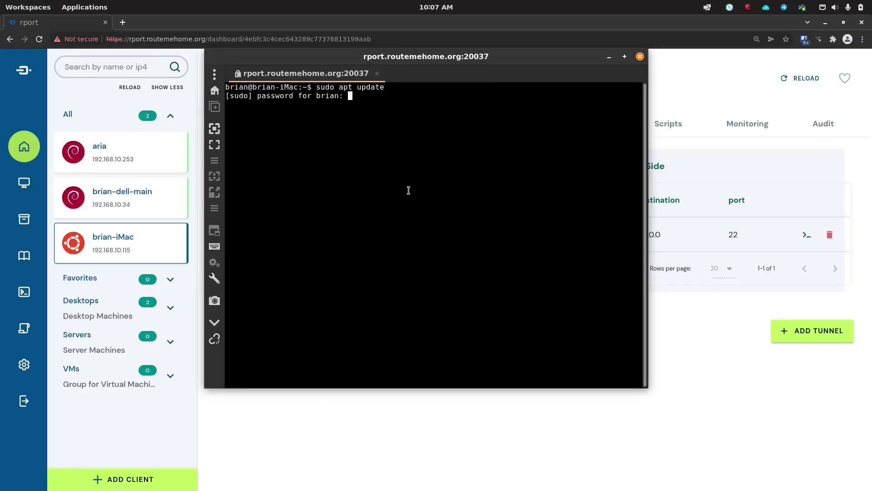
key("Return")
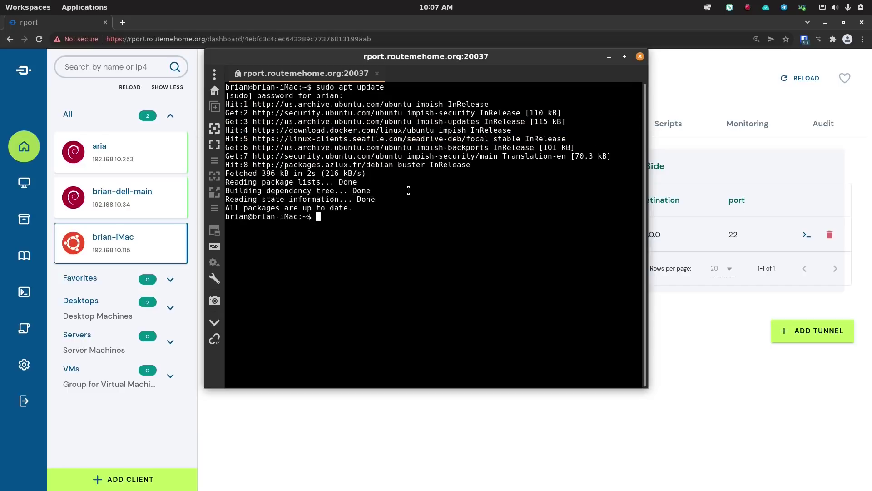
type("clear")
key("Return")
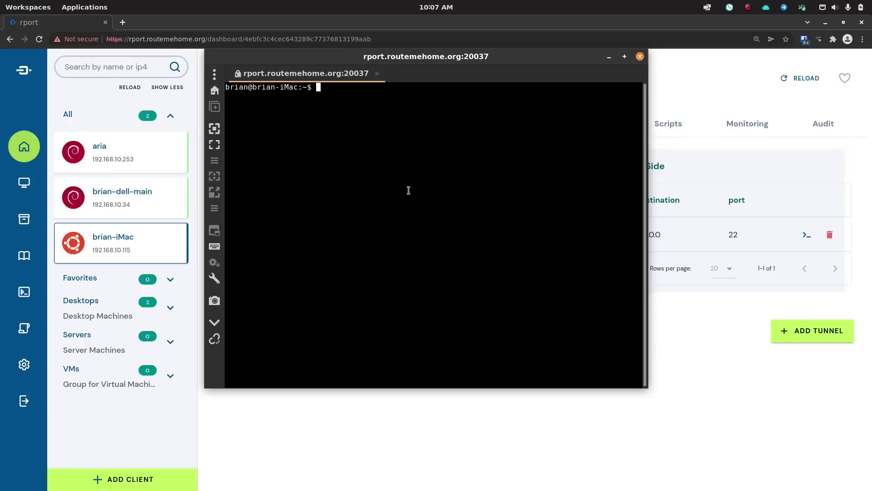
type("exit")
key("Return")
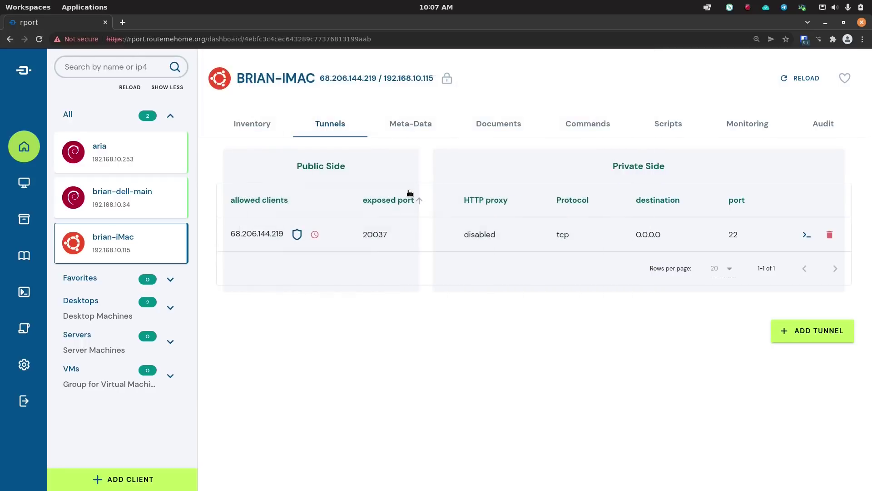
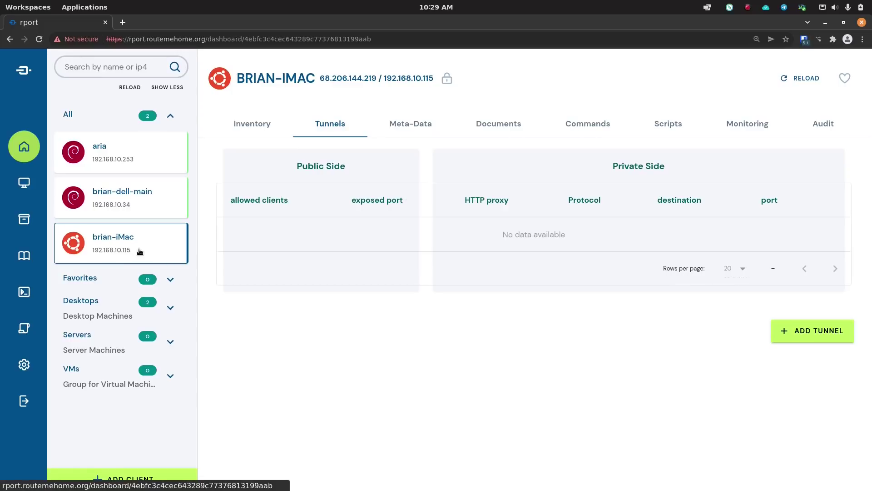
- Start a new VNC tunnel for the iMac with NoVNC browser access enabled
left_click(822, 340)
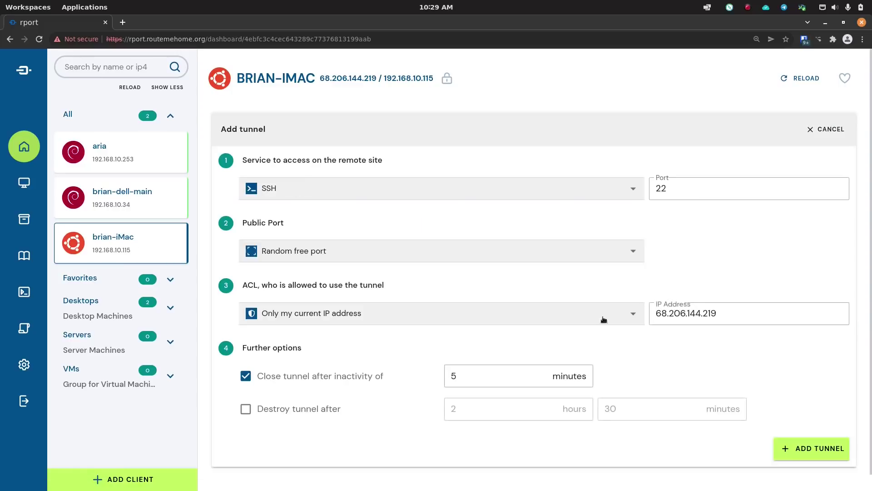
left_click(313, 190)
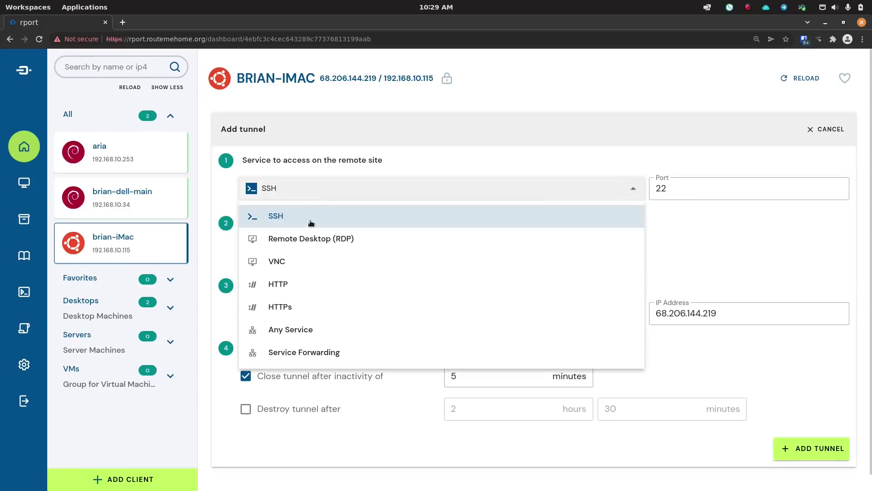
left_click(302, 262)
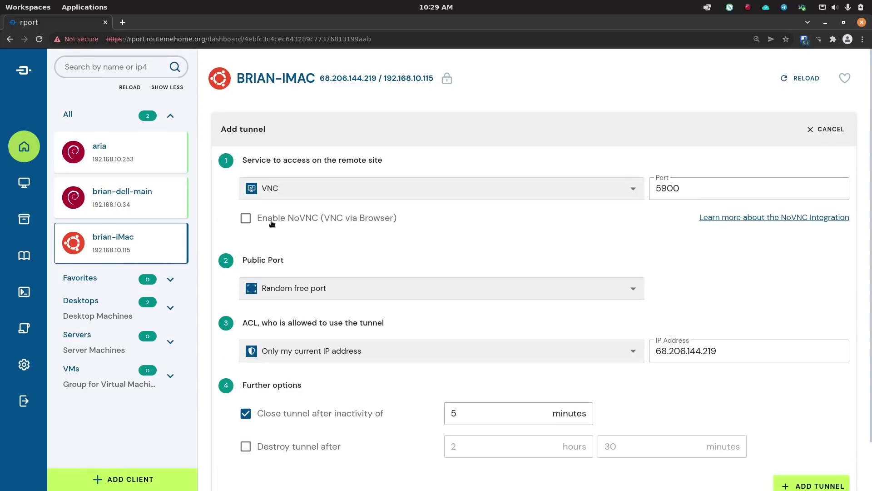
left_click(318, 222)
scroll(367, 372, "down", 2)
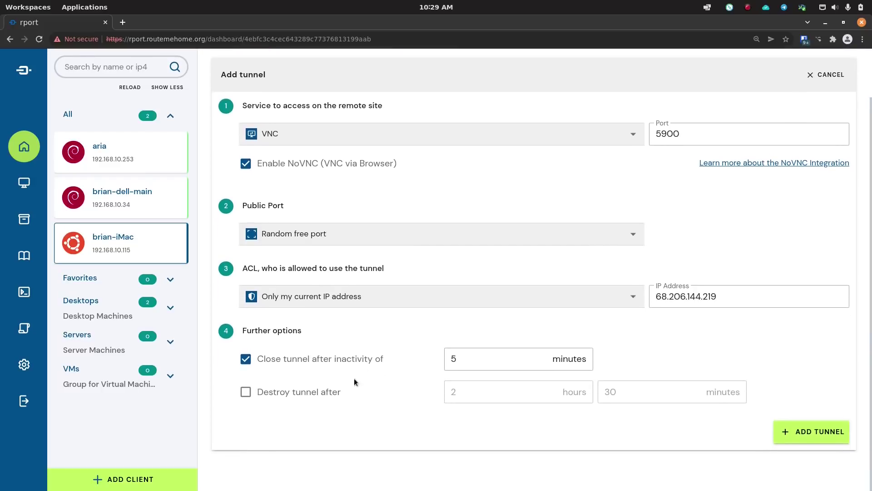
- Set a 10-minute inactivity timeout and destroy it after 1 hour, then create the tunnel
left_click(465, 360)
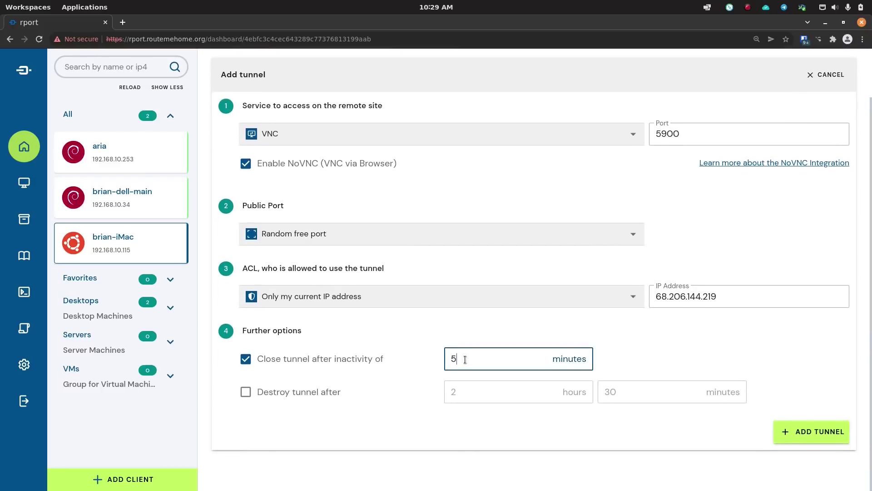
key("BackSpace")
type("10")
left_click(282, 401)
left_click(529, 392)
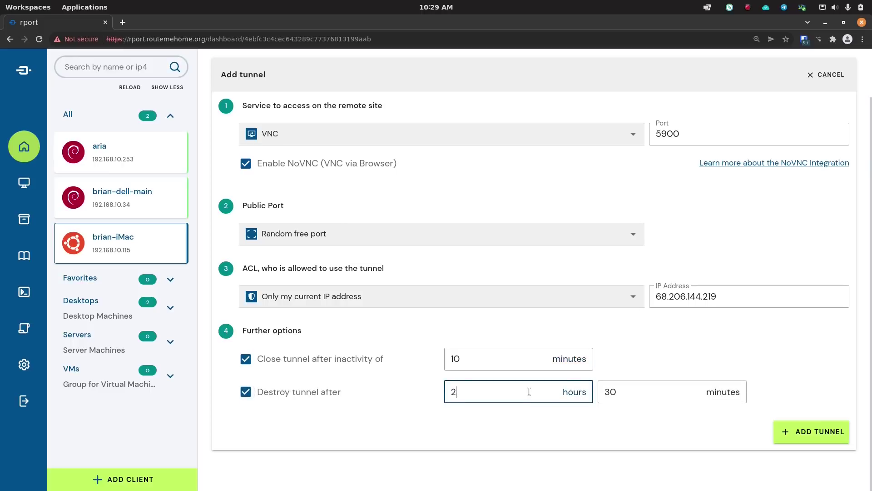
key("BackSpace")
type("1")
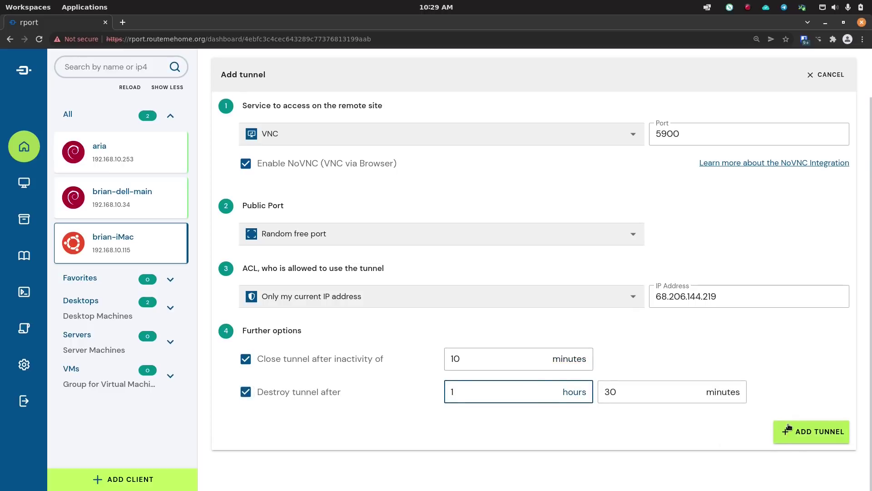
left_click(800, 432)
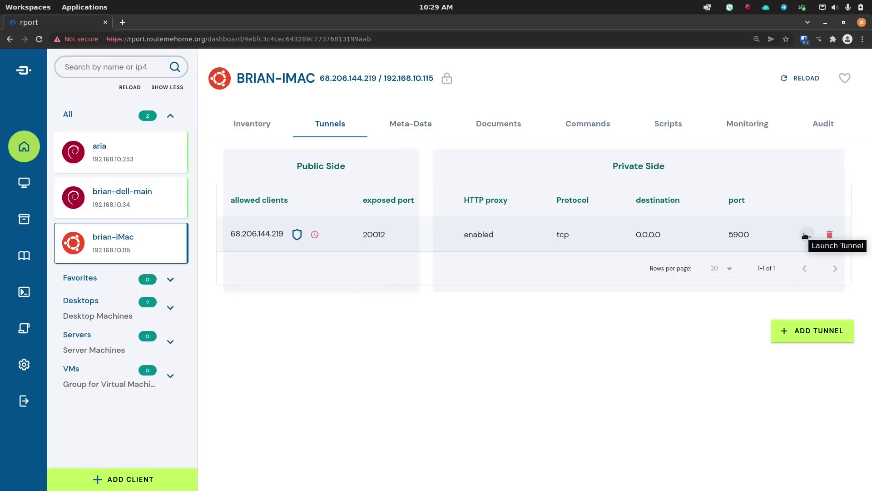
- Launch the VNC tunnel in noVNC full screen and connect with the VNC password
left_click(805, 234)
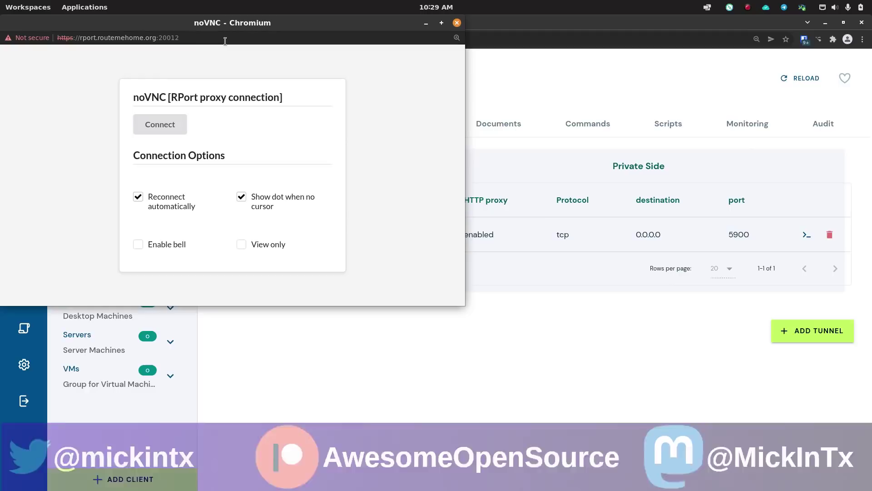
left_click_drag(205, 22, 349, 63)
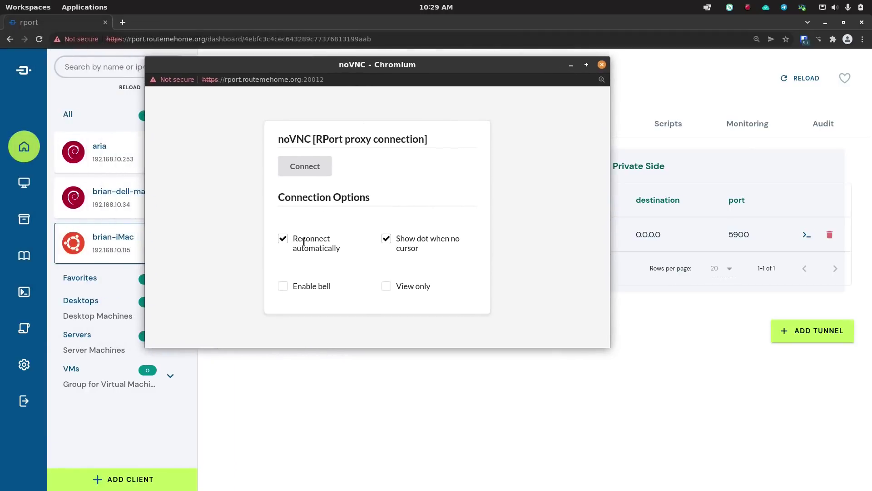
double_click(347, 65)
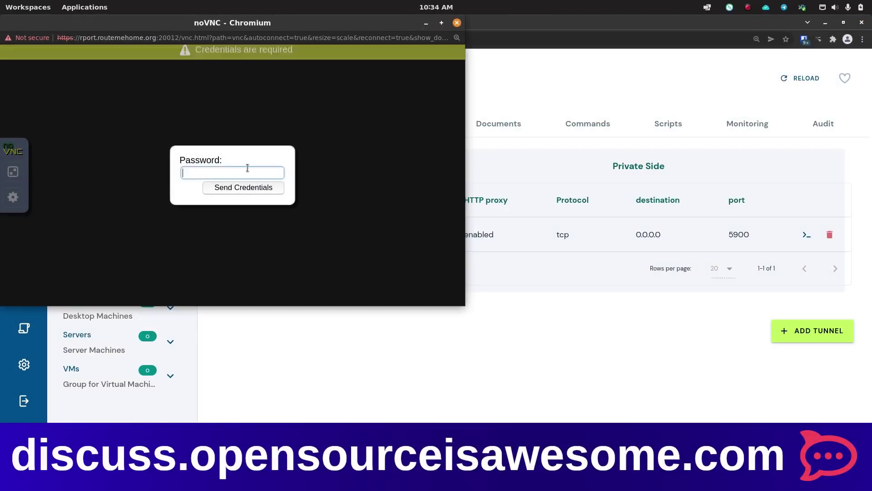
type("***")
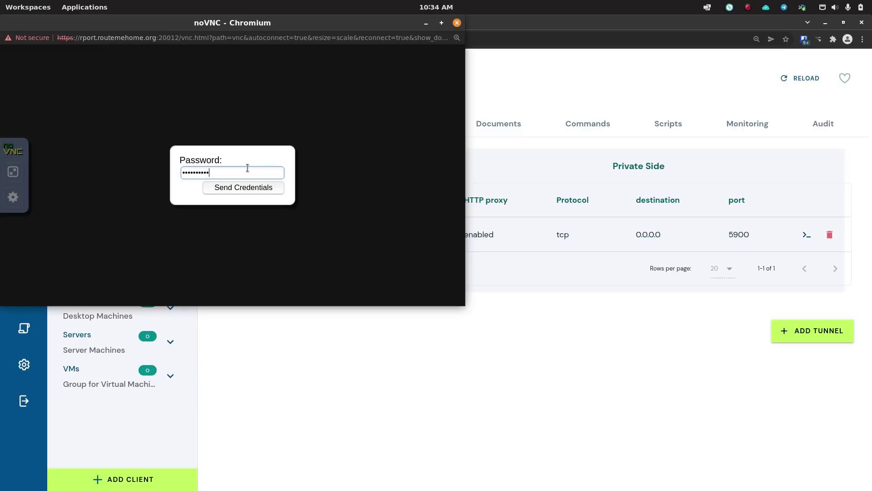
type("*******")
left_click(247, 187)
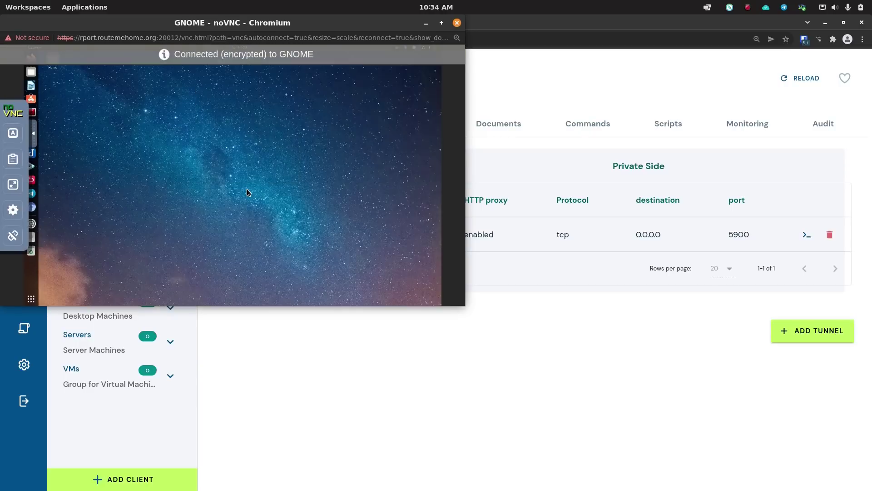
left_click_drag(306, 22, 346, 3)
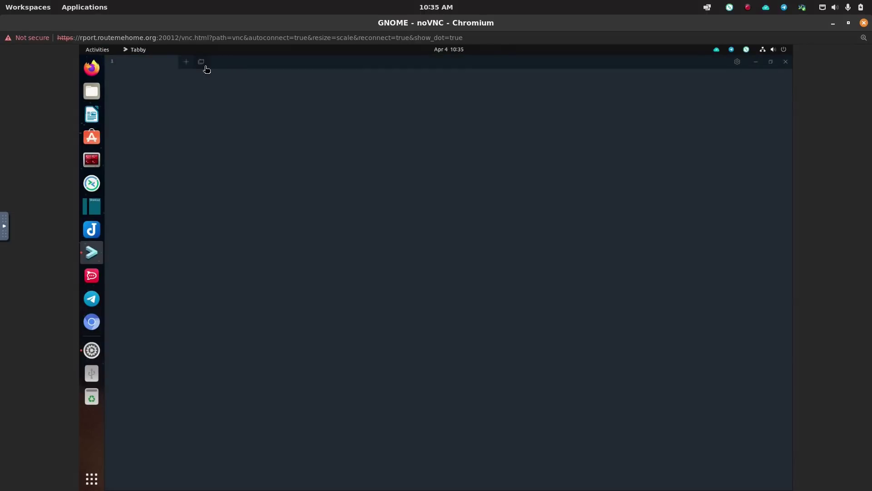
- Open and close a Tabby SSH session to Media Server, then close the noVNC window
left_click(204, 66)
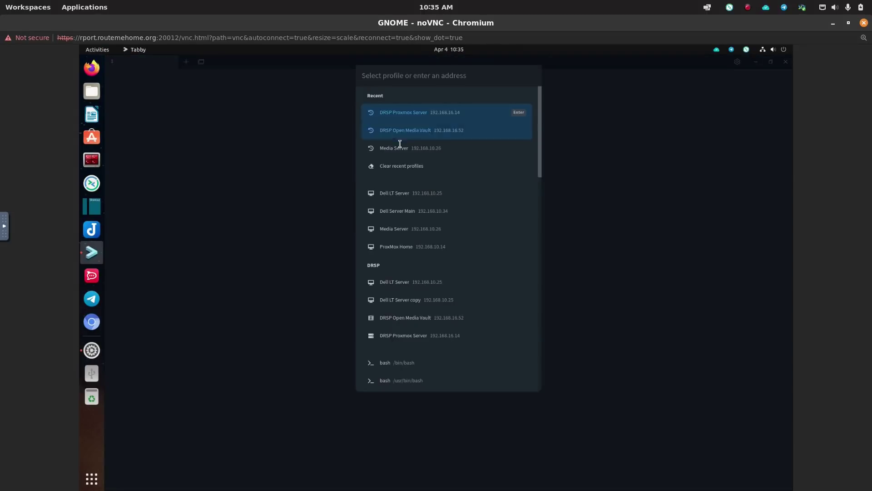
left_click(452, 148)
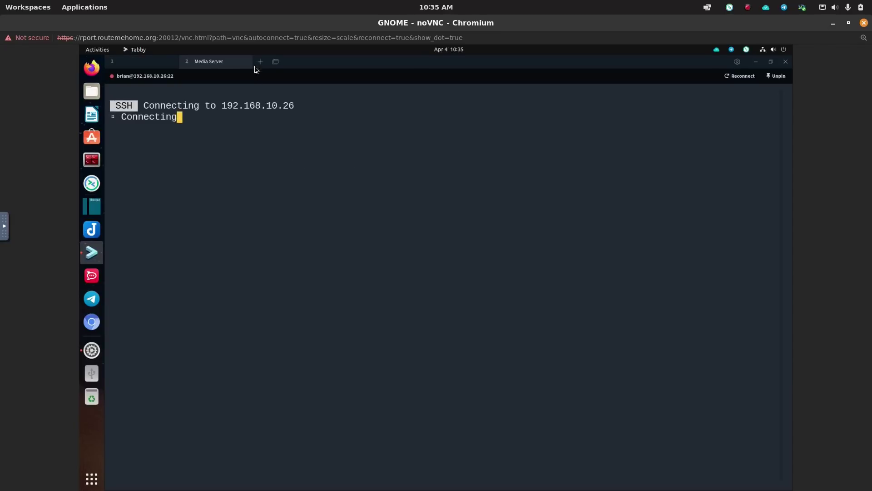
left_click(235, 61)
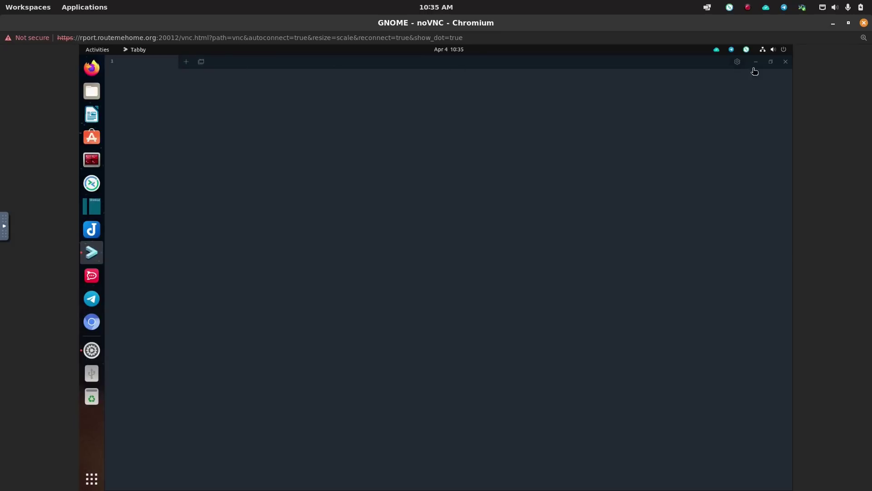
left_click(786, 62)
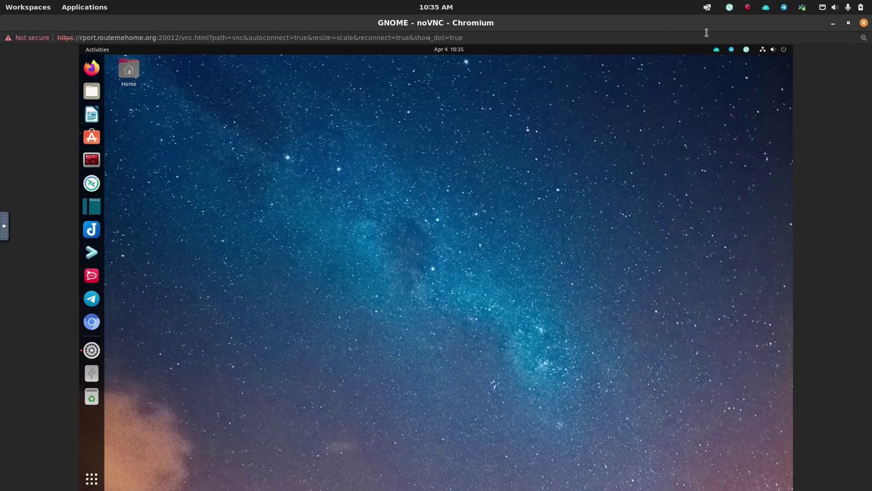
left_click_drag(772, 27, 581, 90)
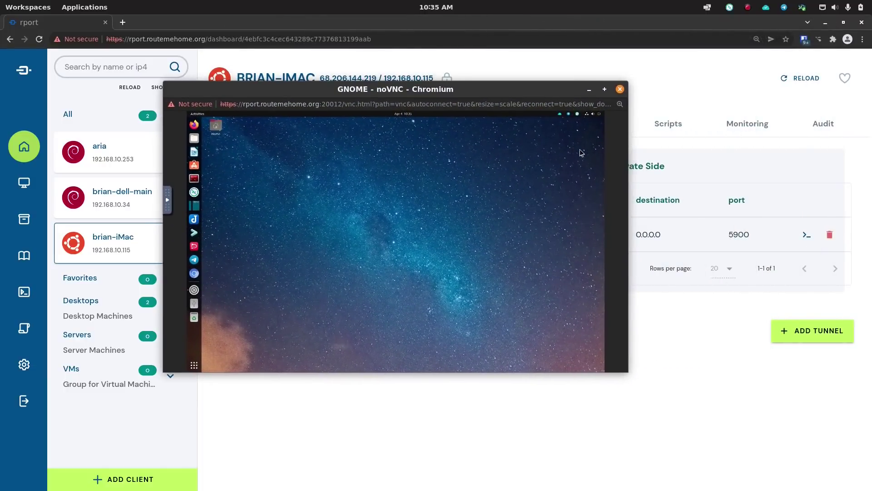
left_click(620, 89)
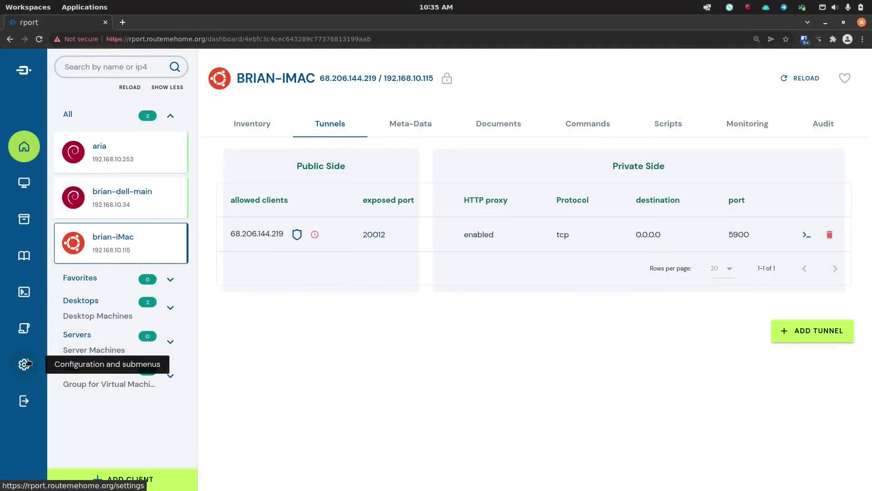
- Add client access in Settings with ID 'Media Server' and the generated password
left_click(24, 363)
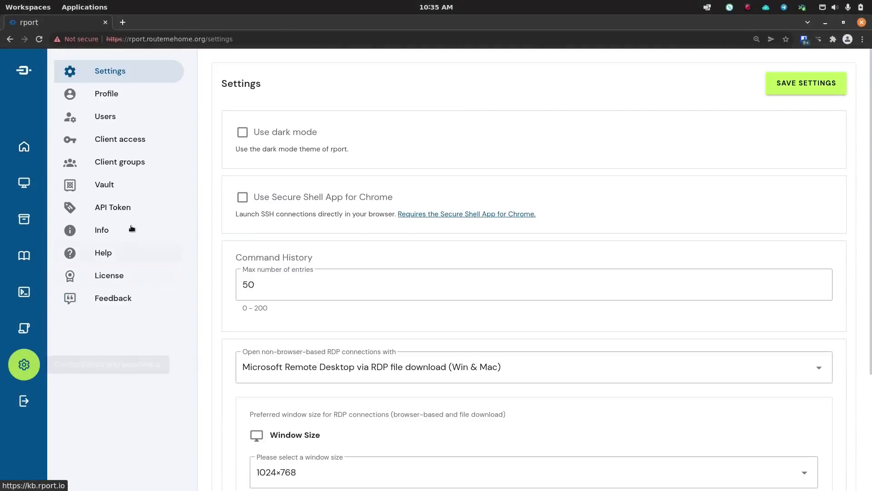
left_click(148, 145)
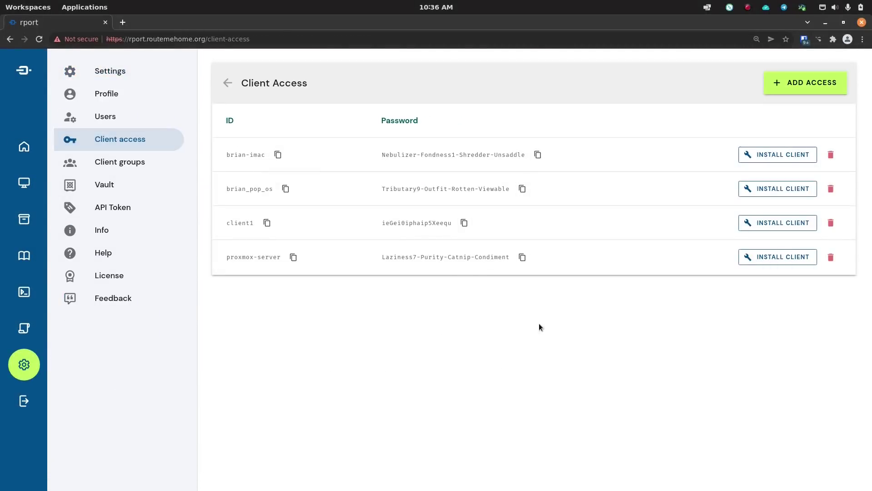
left_click(789, 82)
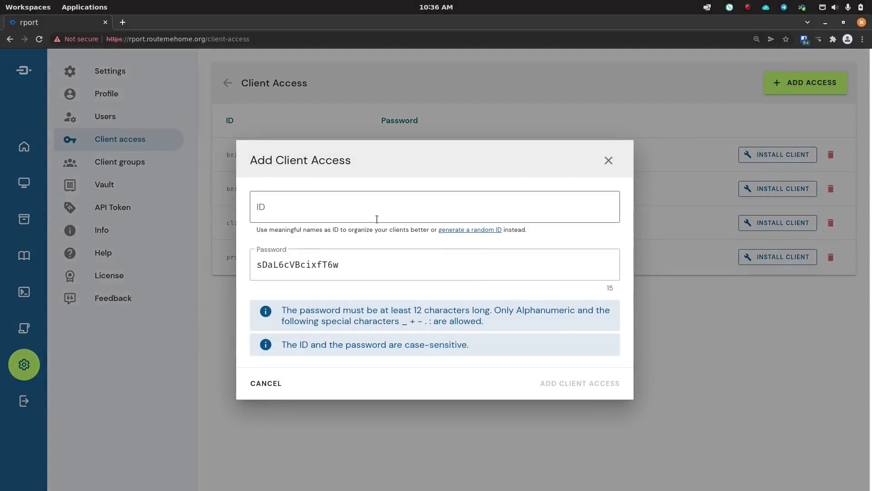
left_click(347, 216)
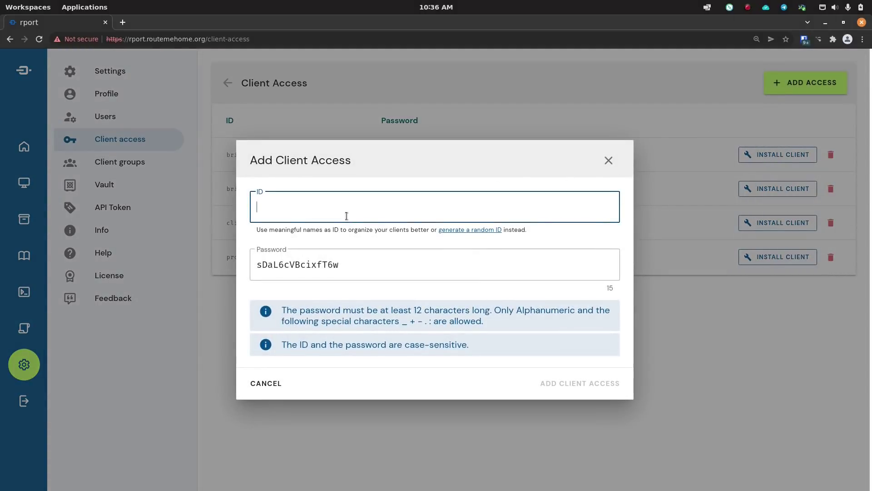
type("Media Server")
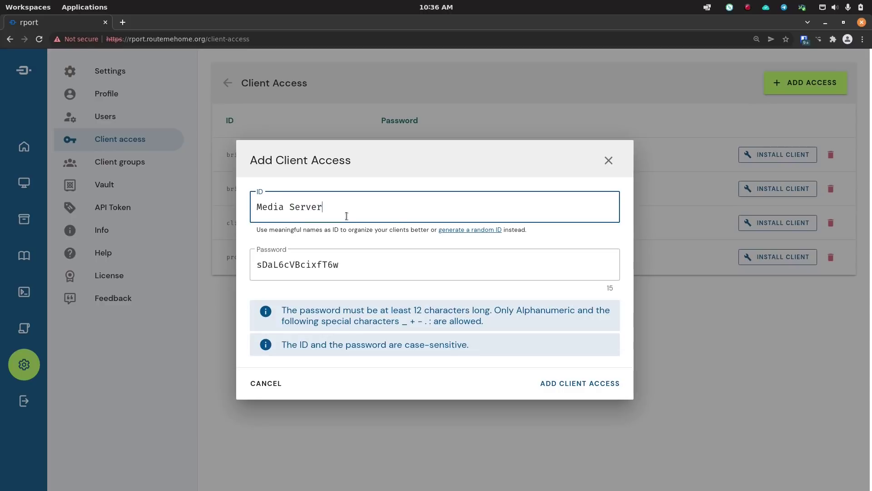
left_click(359, 265)
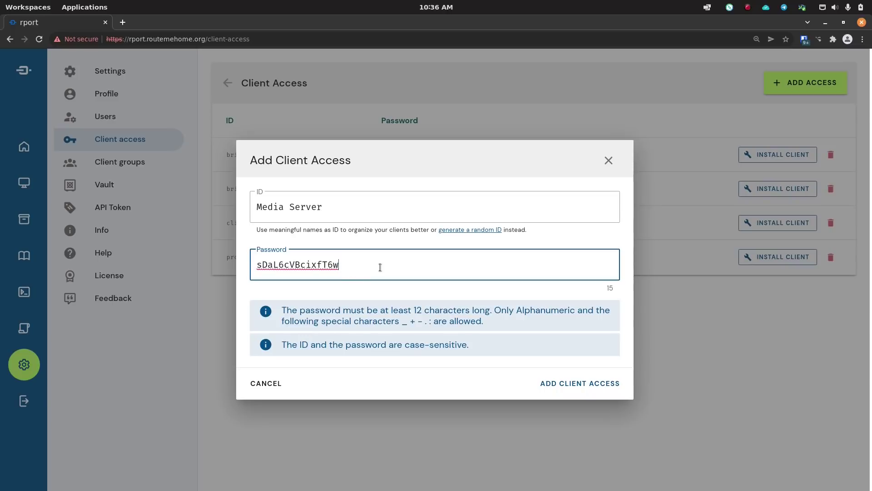
left_click(554, 385)
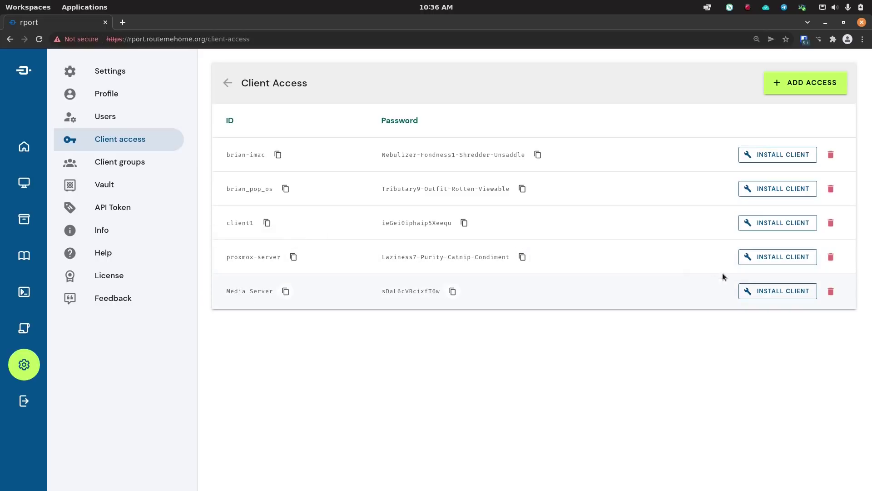
- Show the install commands, select the Linux curl download line, and switch to the terminal
left_click(765, 257)
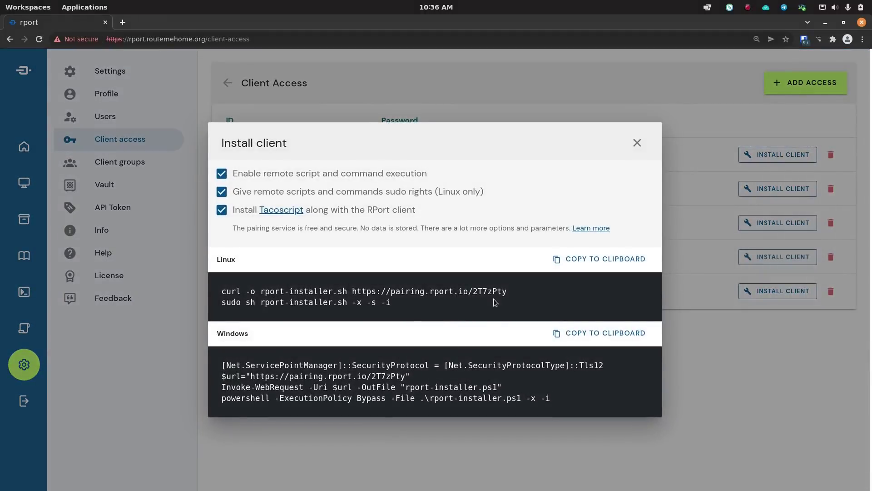
left_click_drag(509, 295, 219, 297)
key("ctrl+c")
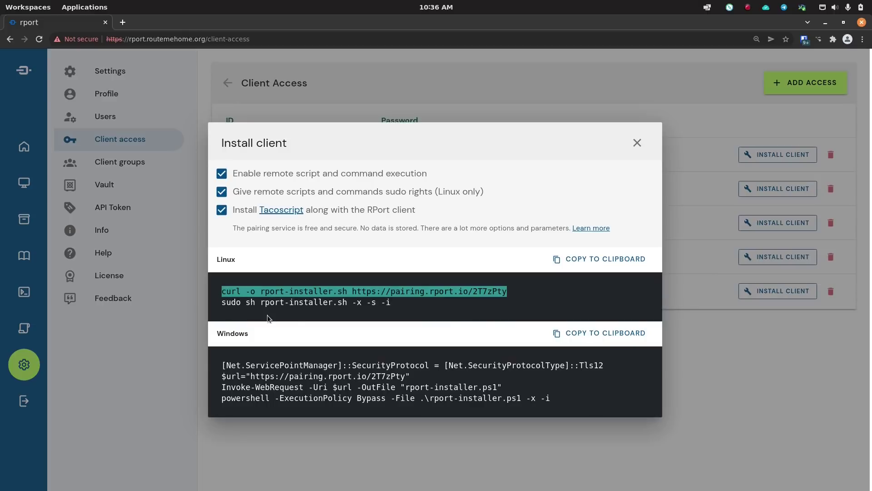
mouse_move(273, 488)
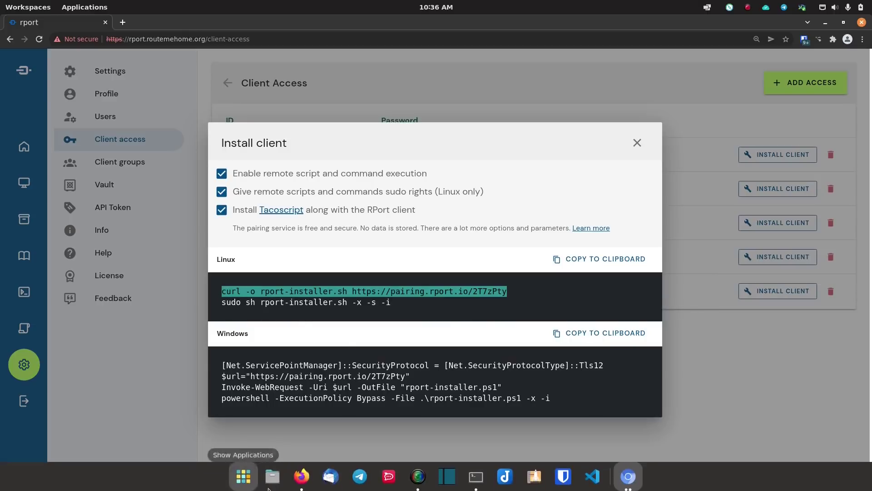
left_click(468, 477)
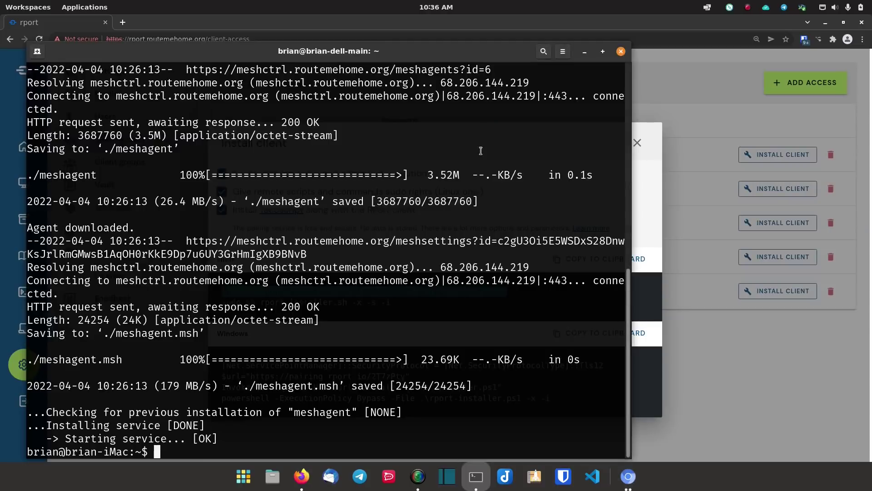
- Paste and run the curl command to download the RPort installer
left_click_drag(429, 69, 459, 17)
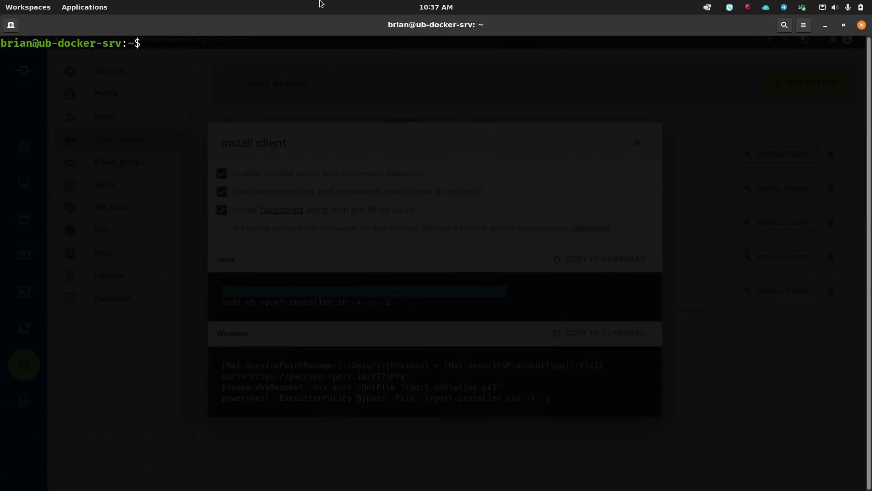
key("ctrl+shift+v")
key("Return")
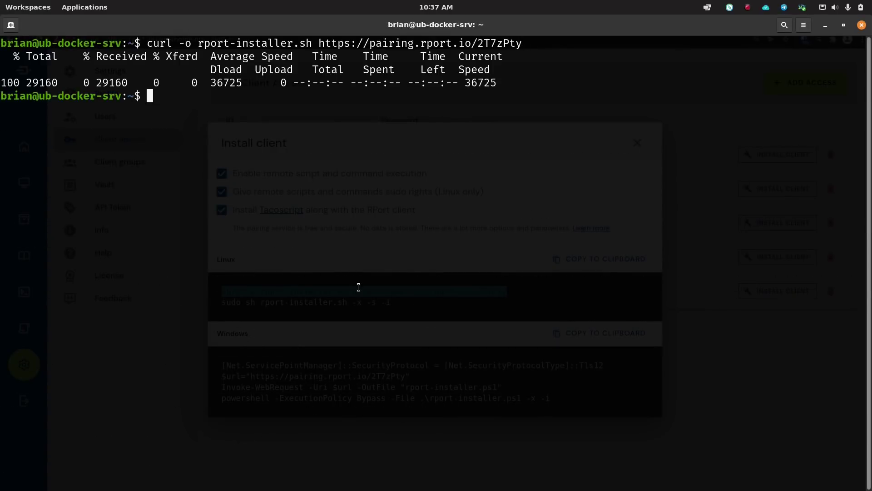
- Run 'sudo sh rport-installer.sh -x -s -i' with the sudo password, then return to Chromium
key("alt+Tab")
left_click(408, 304)
left_click_drag(408, 304, 214, 302)
key("ctrl+c")
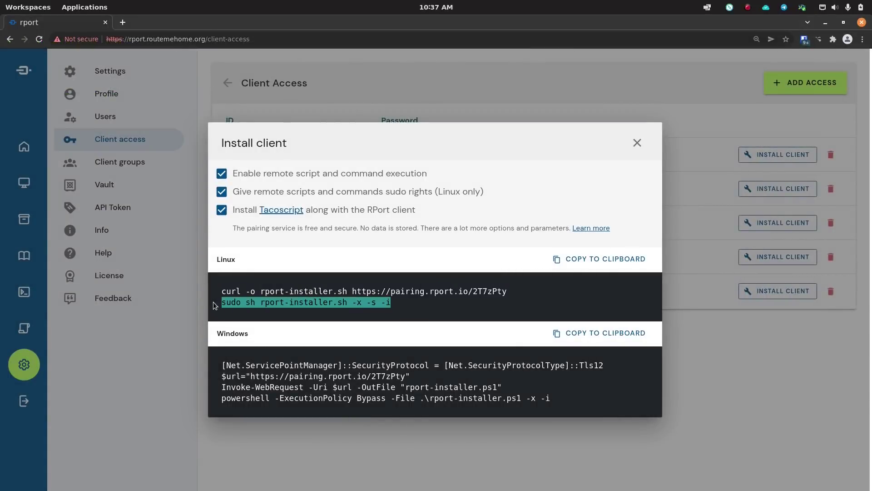
mouse_move(301, 477)
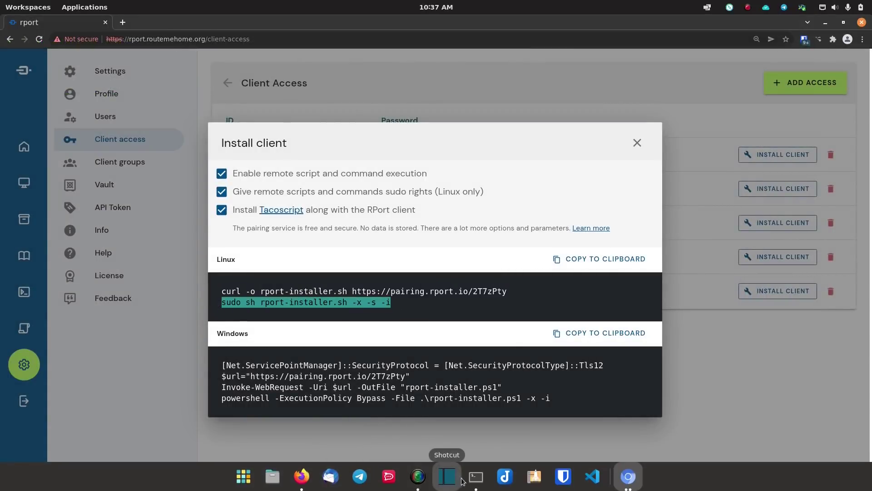
left_click(475, 477)
middle_click(244, 223)
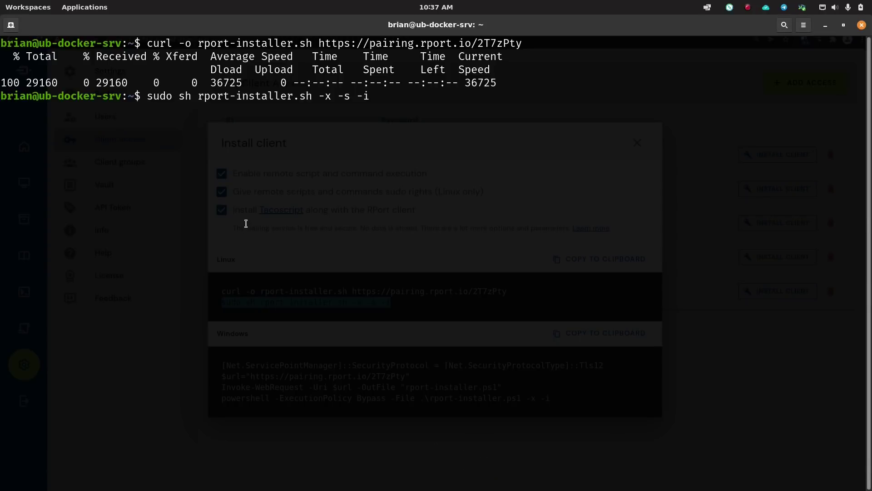
key("Return")
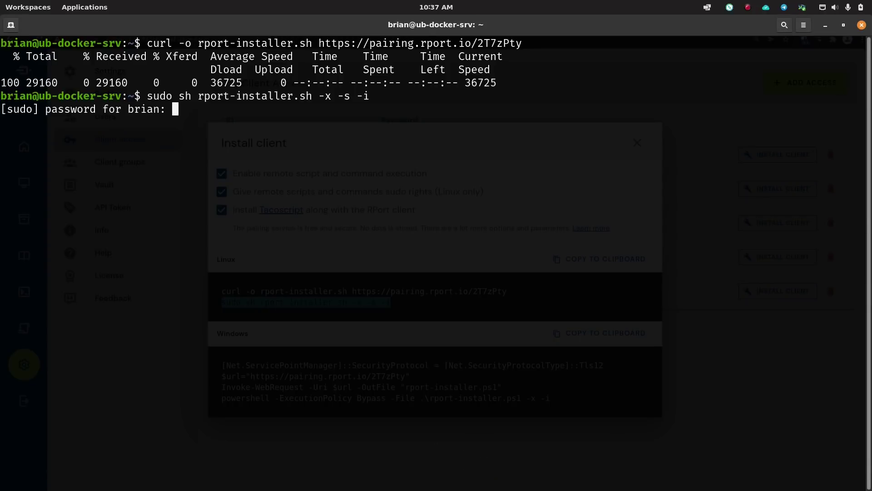
key("Return")
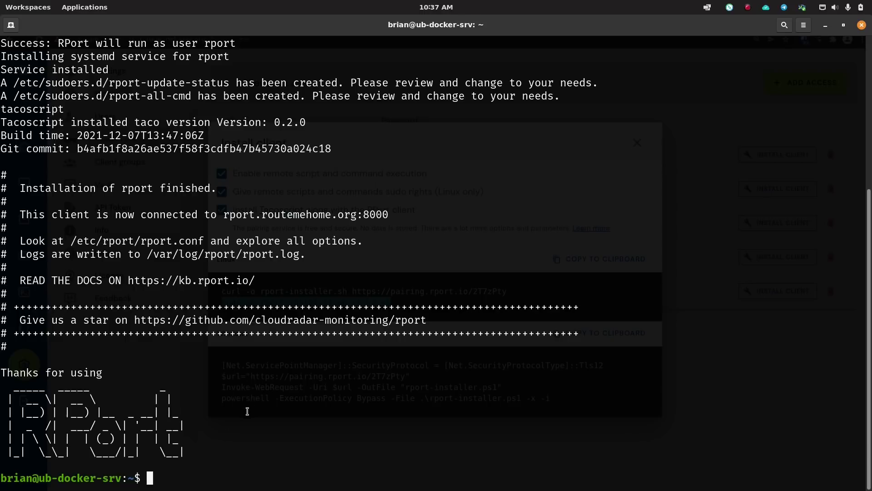
mouse_move(295, 481)
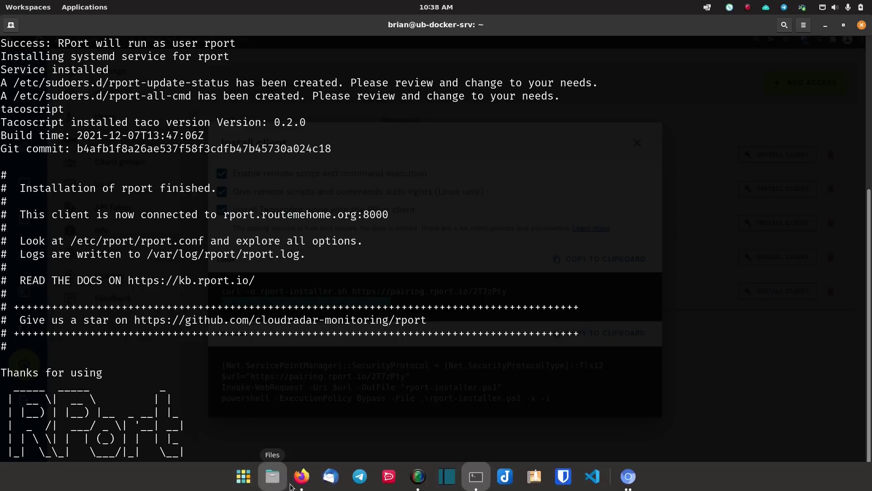
left_click(628, 476)
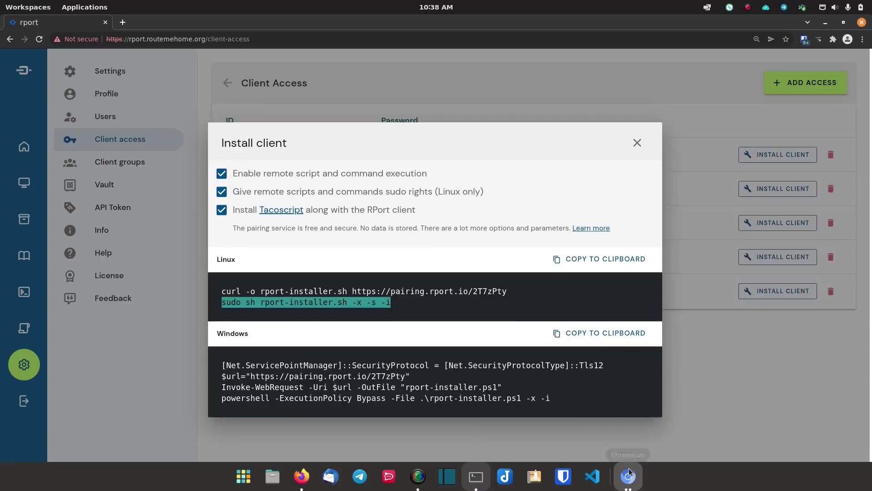
- Close the install dialog and open ub-docker-srv's still-empty Tunnels page
left_click(638, 143)
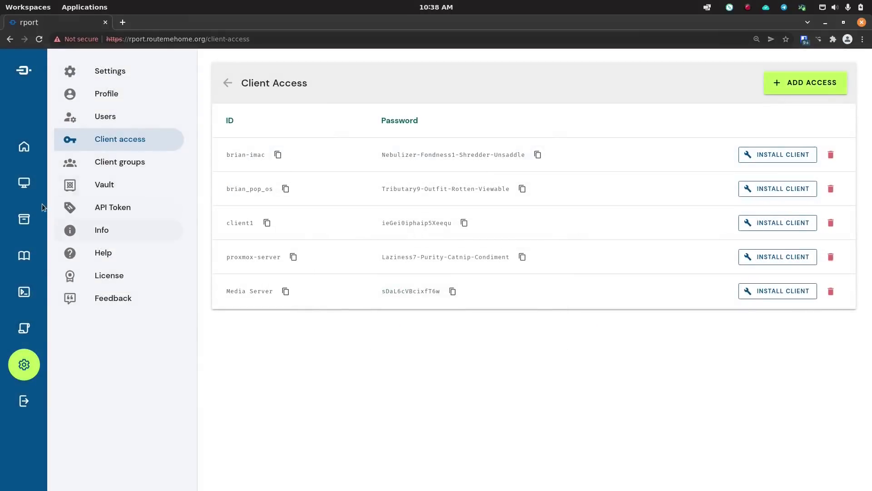
left_click(21, 148)
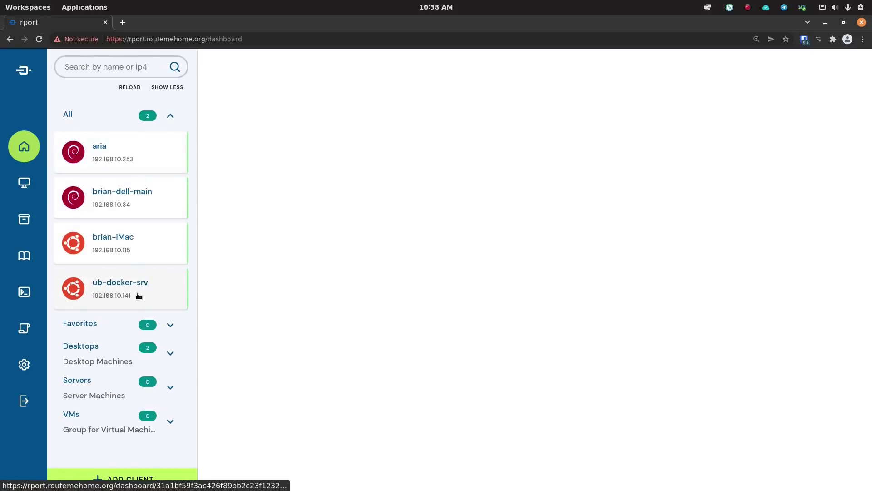
left_click(138, 296)
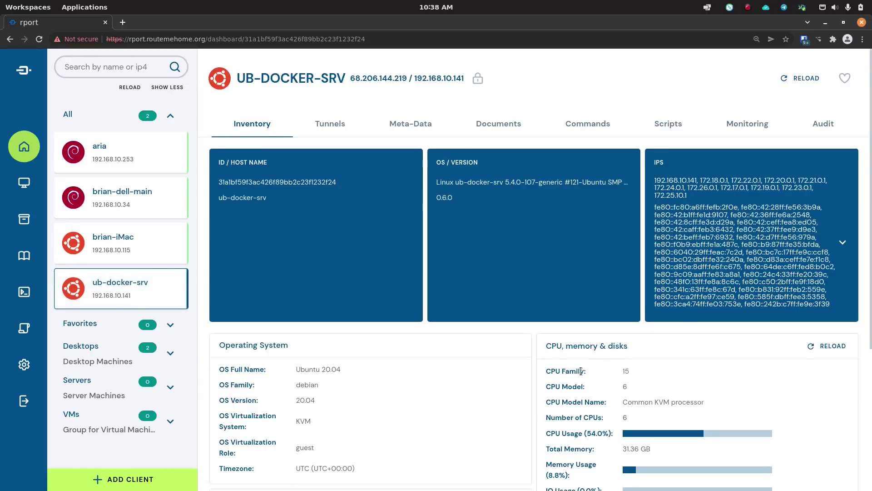
scroll(647, 306, "down", 3)
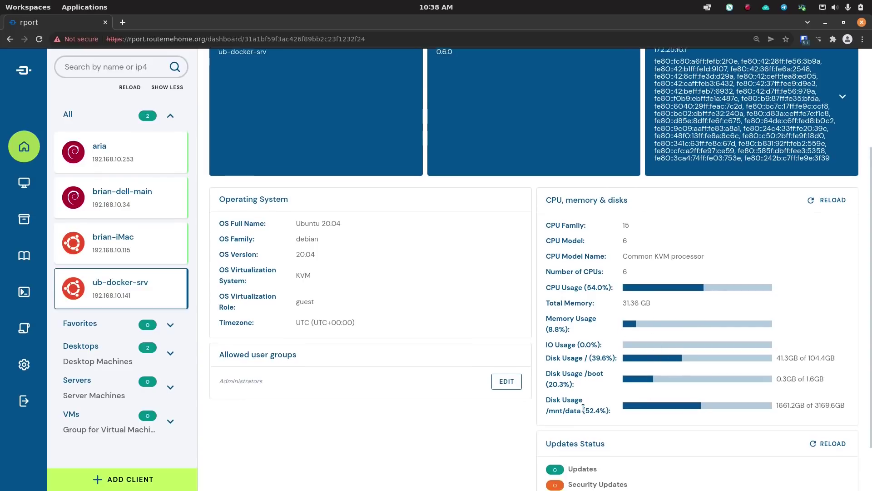
scroll(569, 380, "up", 3)
scroll(569, 380, "up", 1)
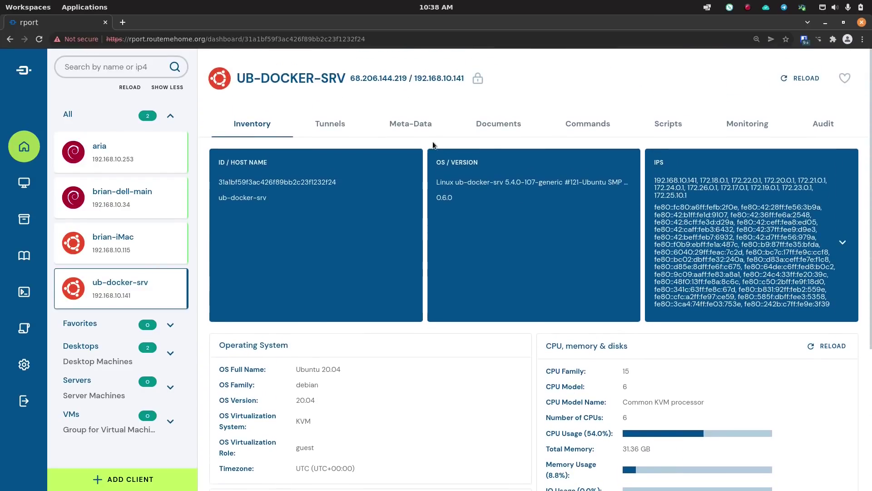
left_click(344, 132)
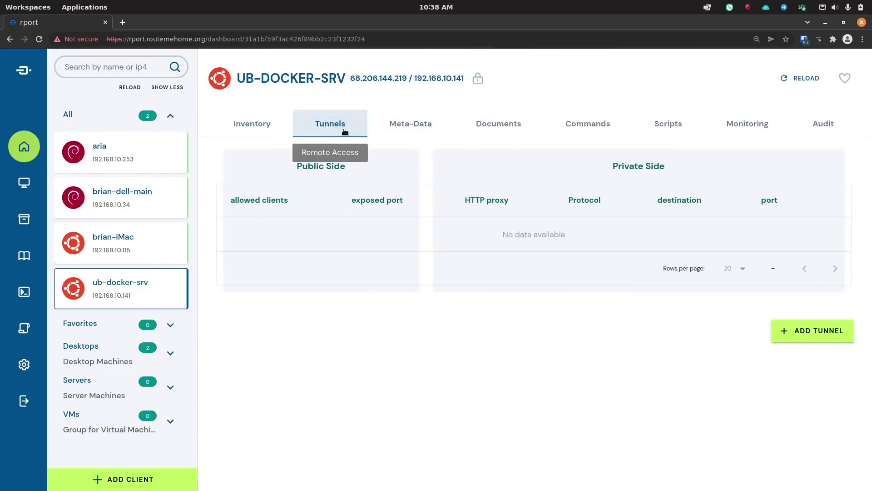
- Add an SSH tunnel to port 22 with 5-minute inactivity timeout, destroyed after 1 hour
left_click(807, 330)
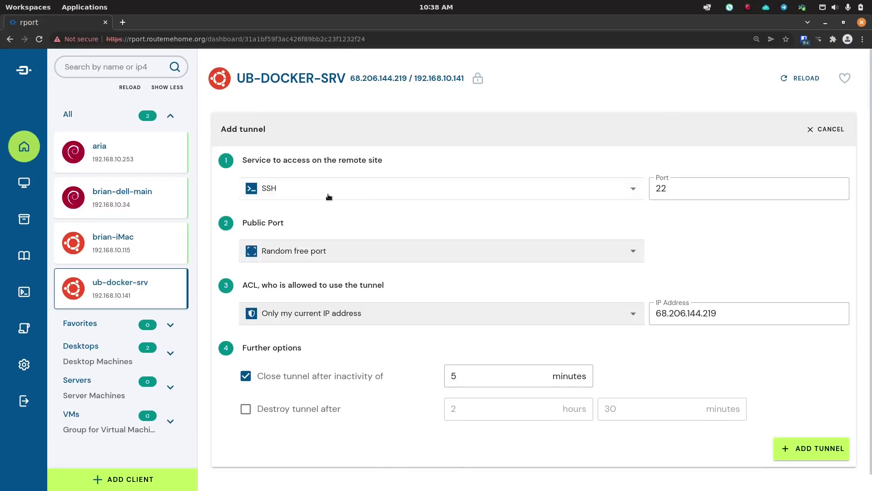
scroll(318, 380, "down", 1)
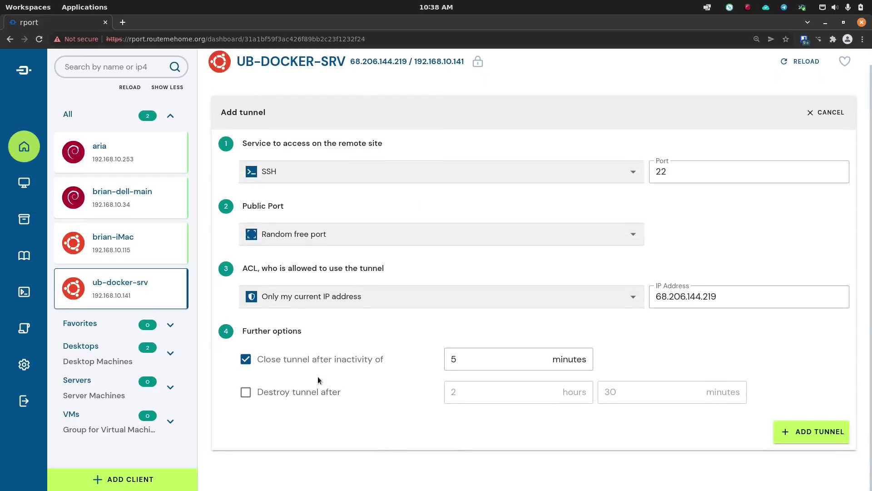
left_click(245, 391)
left_click(497, 359)
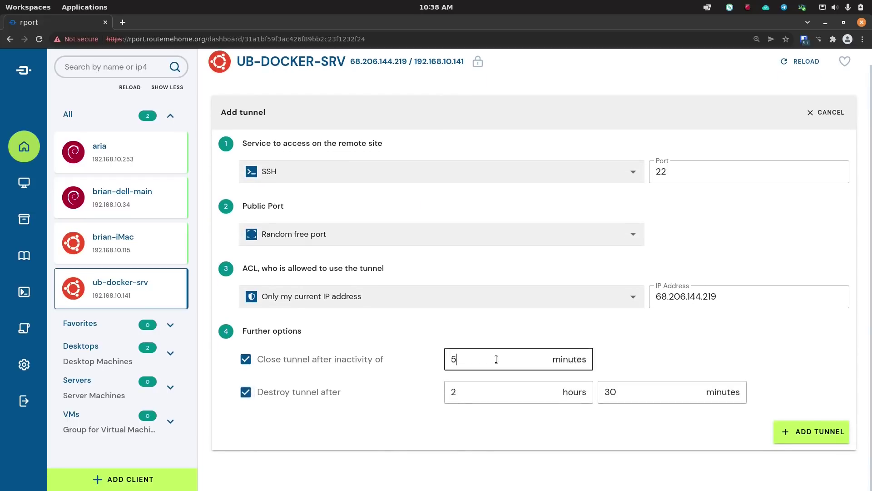
left_click(493, 387)
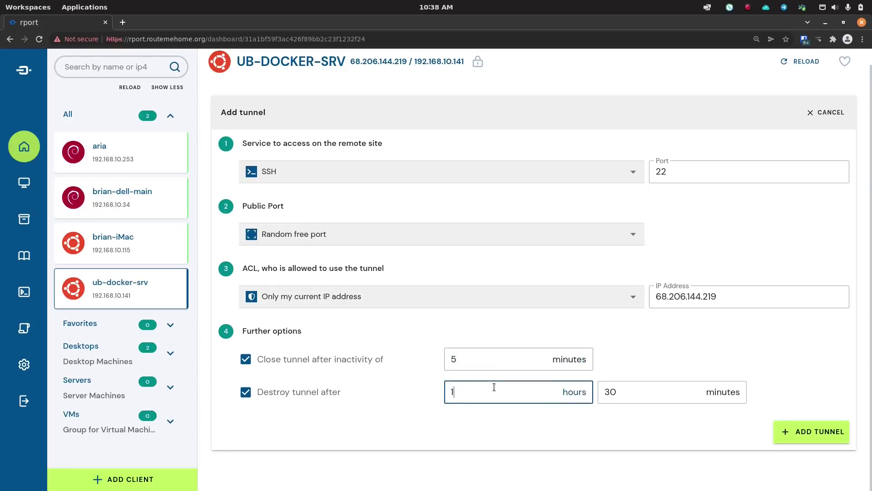
double_click(652, 396)
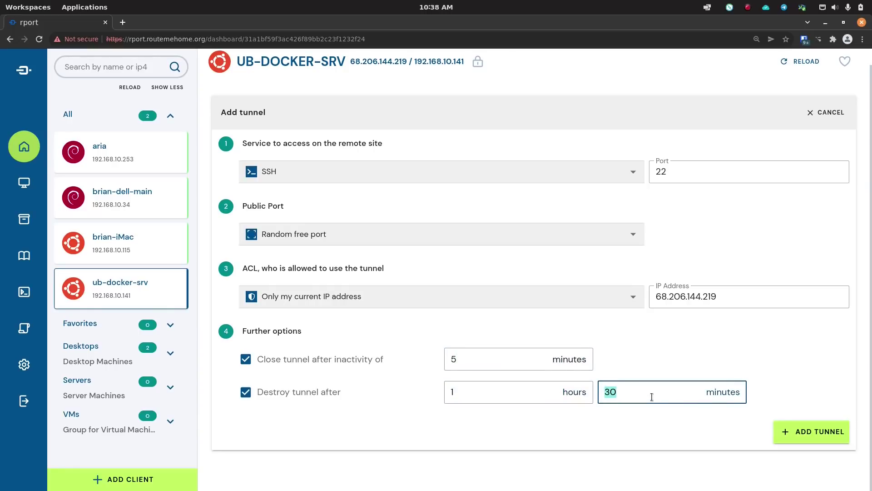
key("BackSpace")
left_click(810, 441)
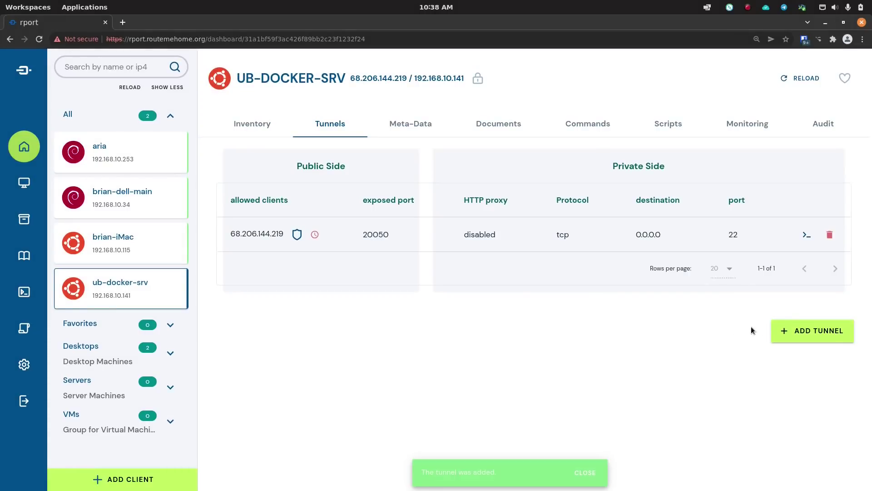
- Log in over SSH through the new tunnel with the user name and account password
left_click(806, 235)
left_click(395, 272)
type("br")
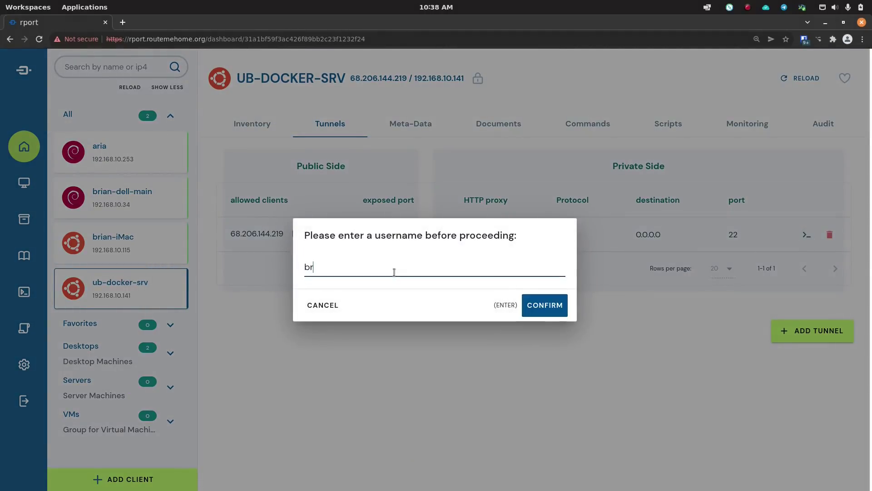
type("ian")
left_click(545, 306)
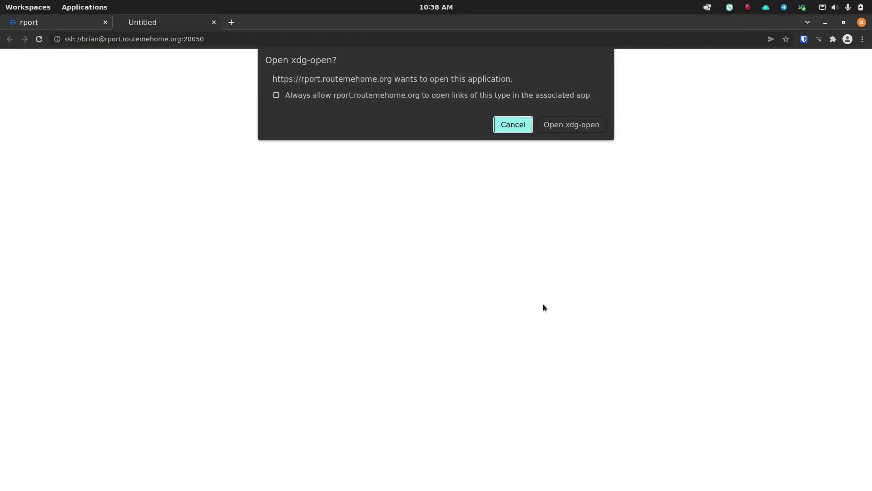
left_click(555, 125)
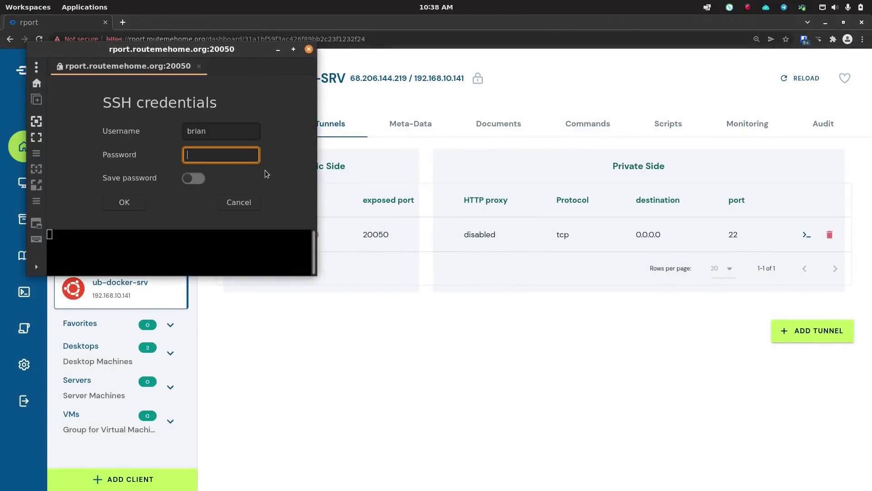
type("•••••••••••")
key("Tab")
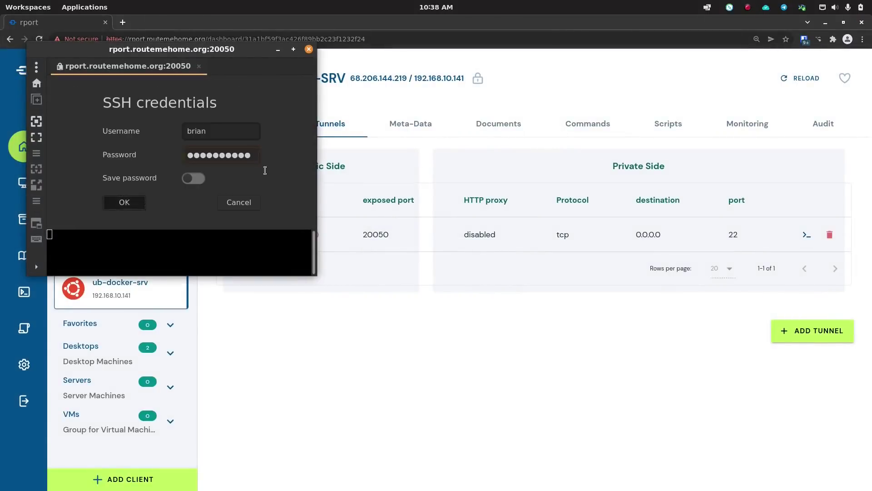
key("Return")
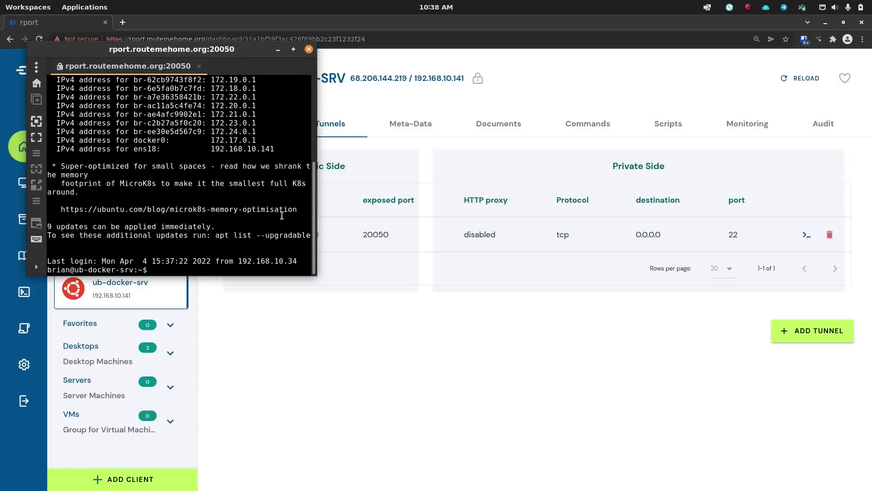
- Clear the screen and enlarge the terminal, then close it and confirm ending the connection
type("clear")
key("Return")
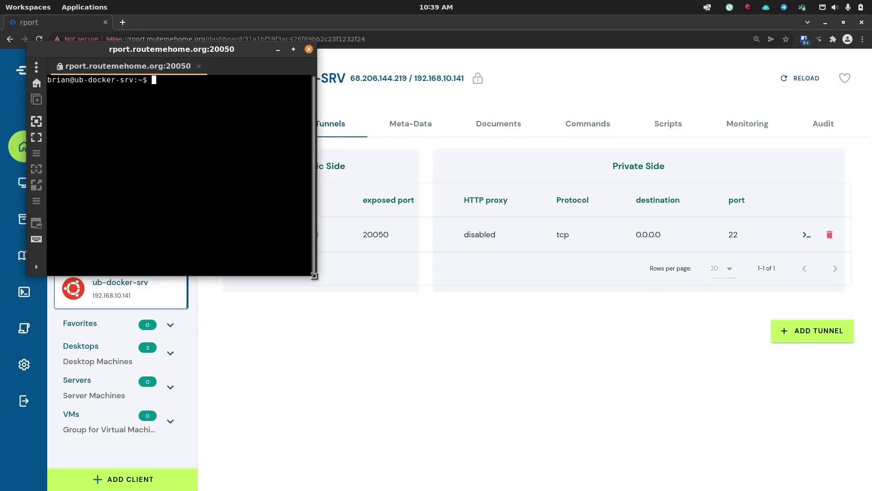
left_click_drag(318, 277, 616, 371)
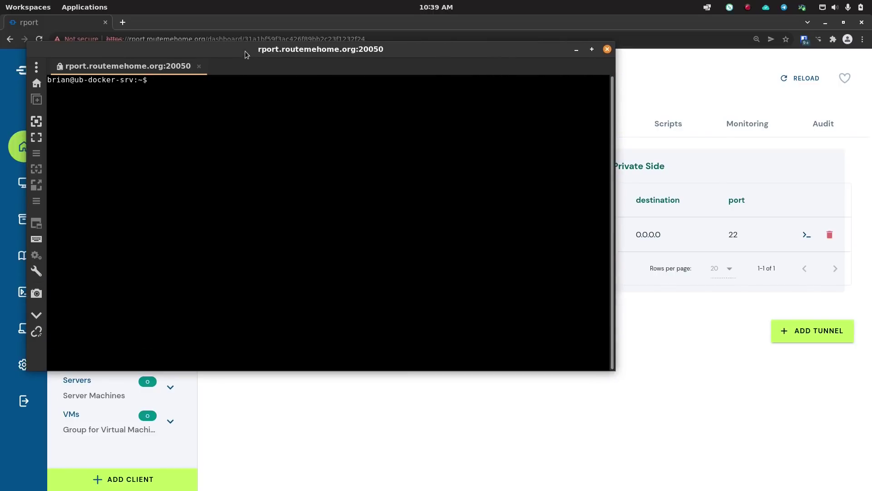
left_click_drag(250, 51, 341, 55)
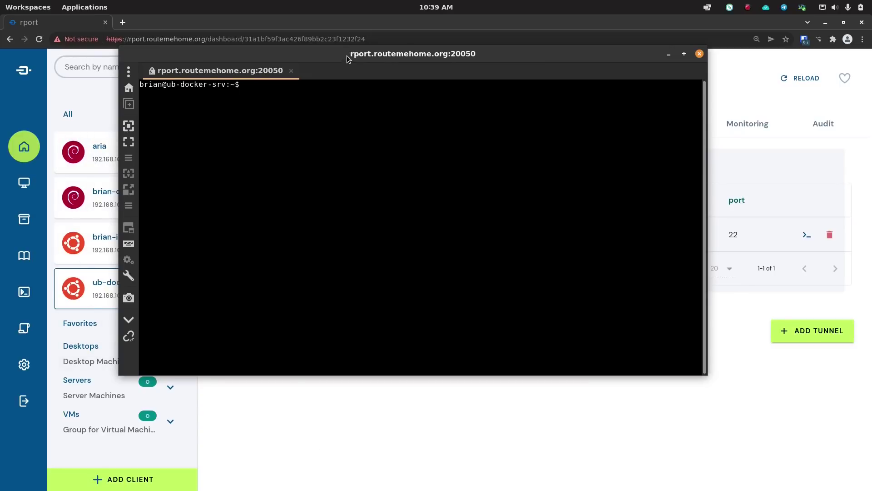
left_click_drag(347, 56, 315, 74)
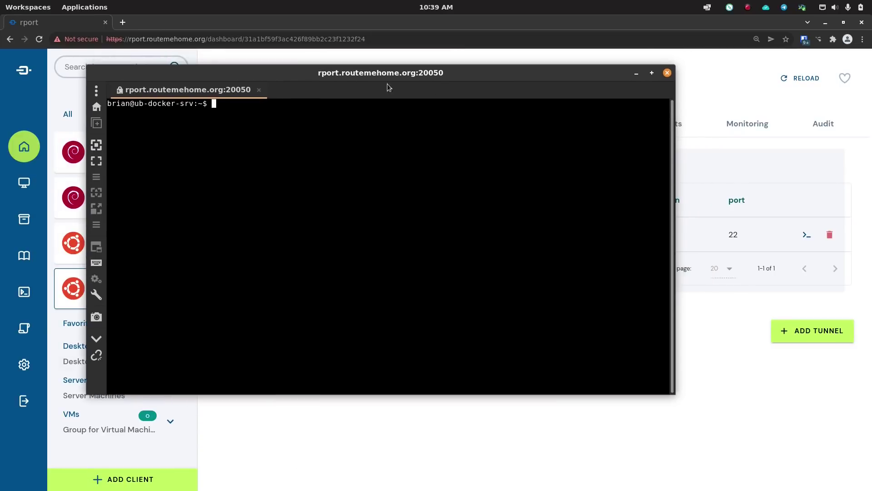
left_click(667, 73)
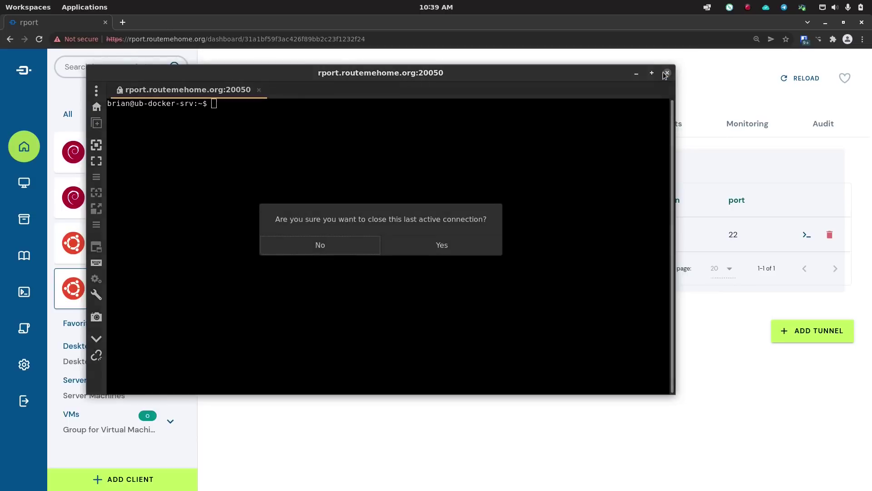
left_click(429, 245)
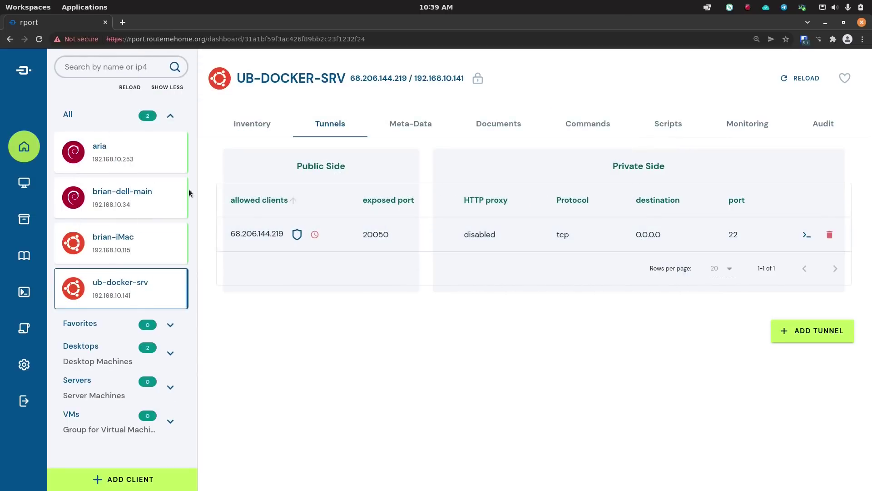
- Review the monitoring charts of the Dell client and ub-docker-srv
left_click(122, 152)
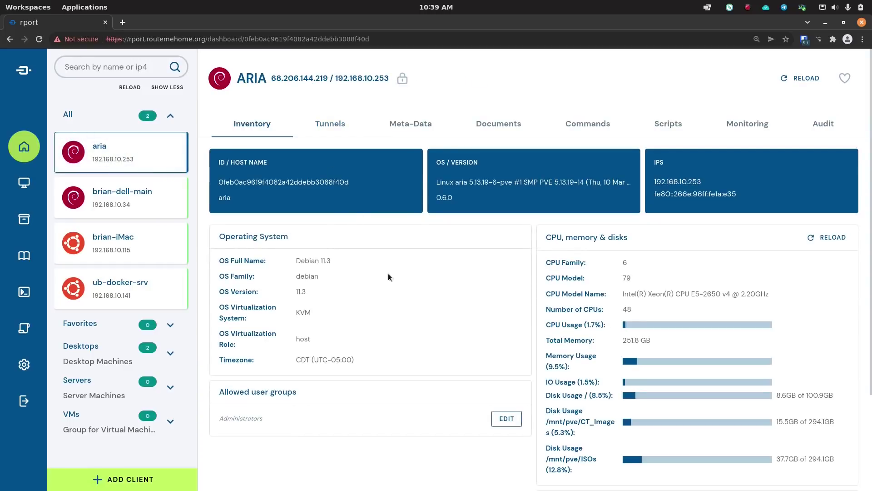
left_click(123, 194)
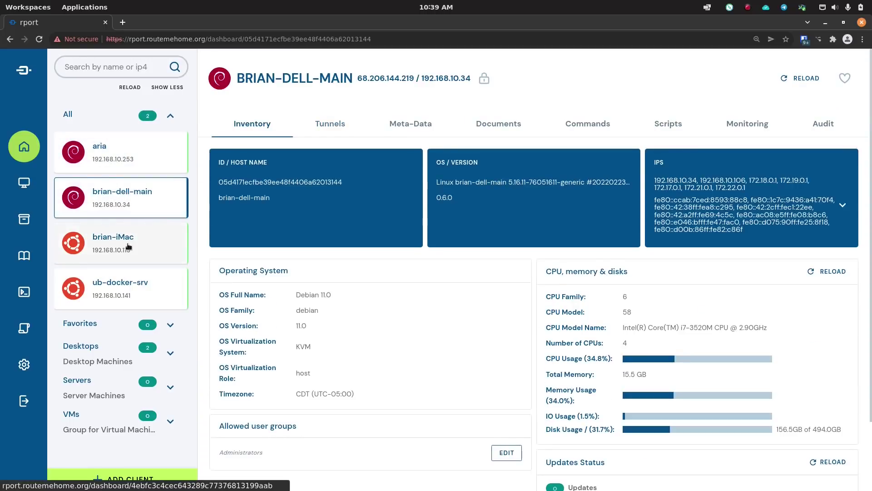
left_click(747, 124)
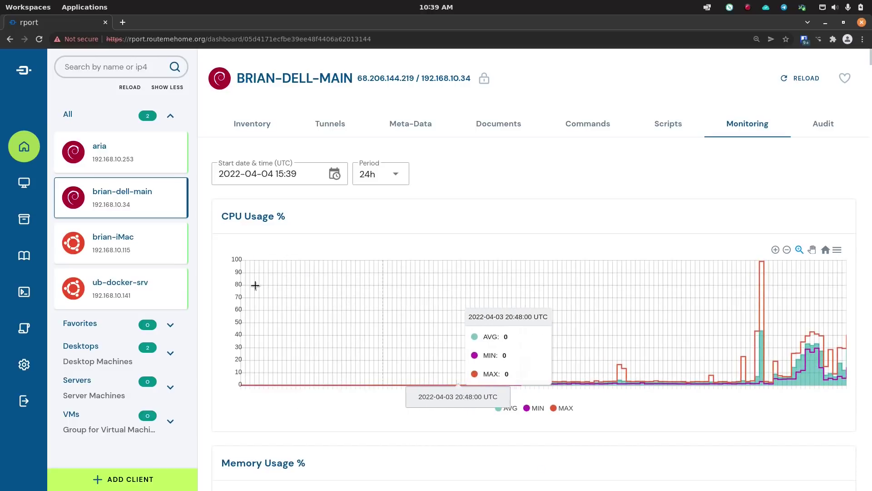
left_click(121, 292)
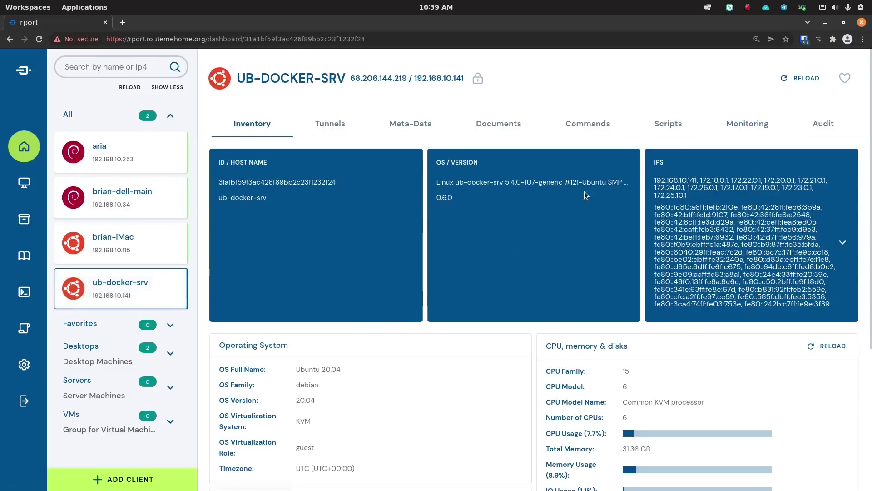
left_click(750, 123)
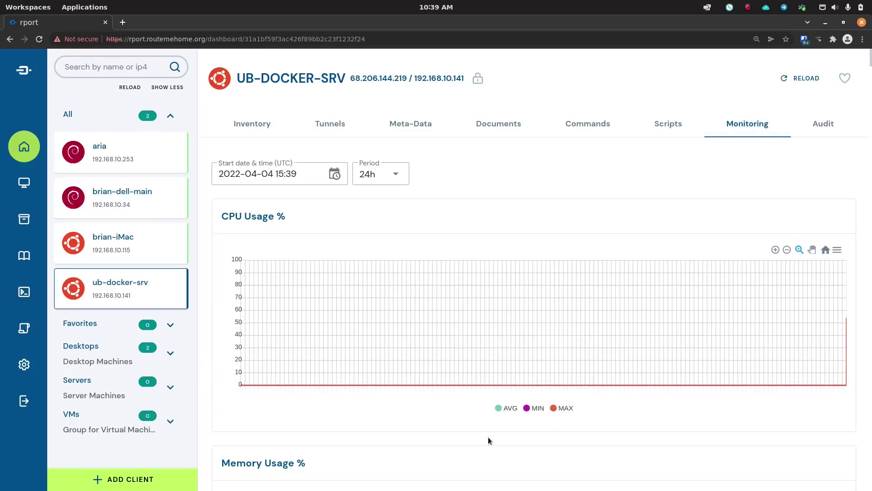
scroll(472, 422, "down", 6)
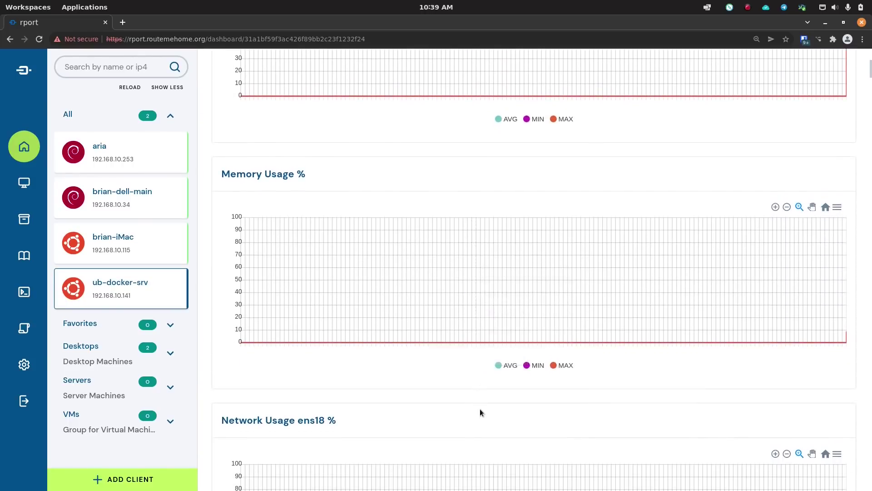
scroll(480, 408, "down", 3)
scroll(481, 404, "up", 10)
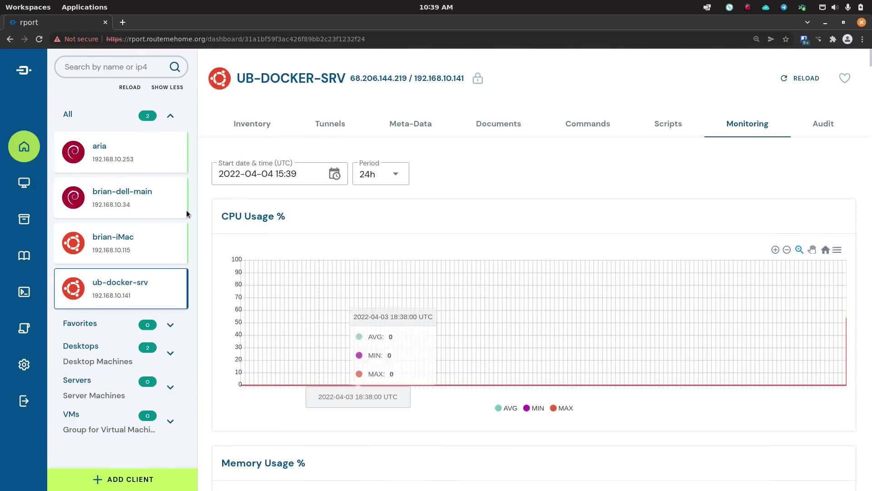
- Browse aria's monitoring, metadata and tunnels, then list all active tunnels (20012 and 20050)
left_click(147, 152)
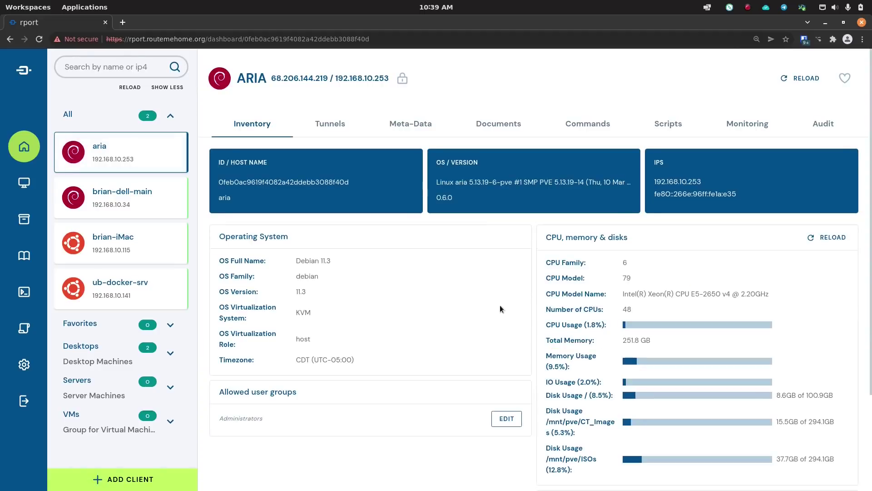
left_click(754, 123)
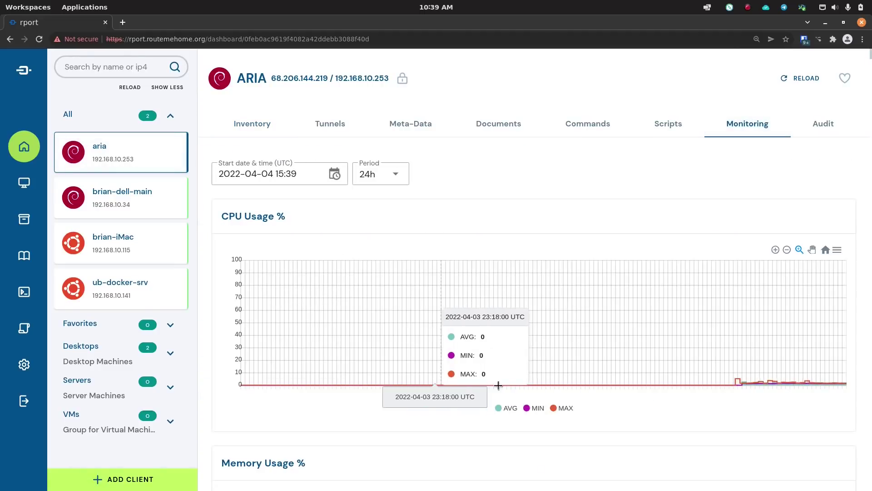
scroll(740, 374, "down", 7)
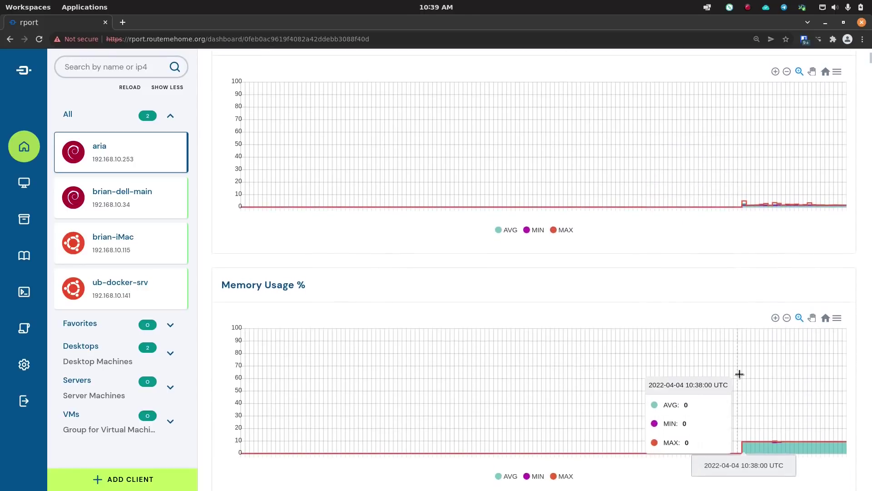
scroll(740, 373, "down", 6)
scroll(731, 369, "up", 11)
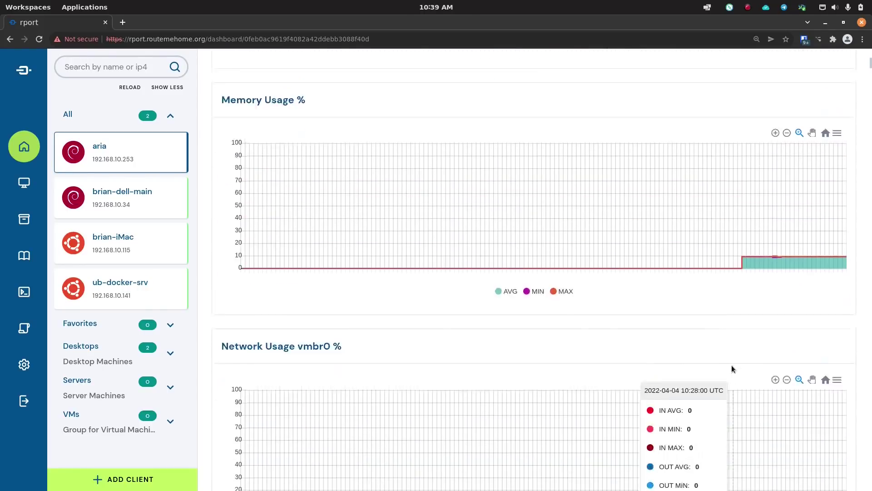
scroll(729, 364, "up", 3)
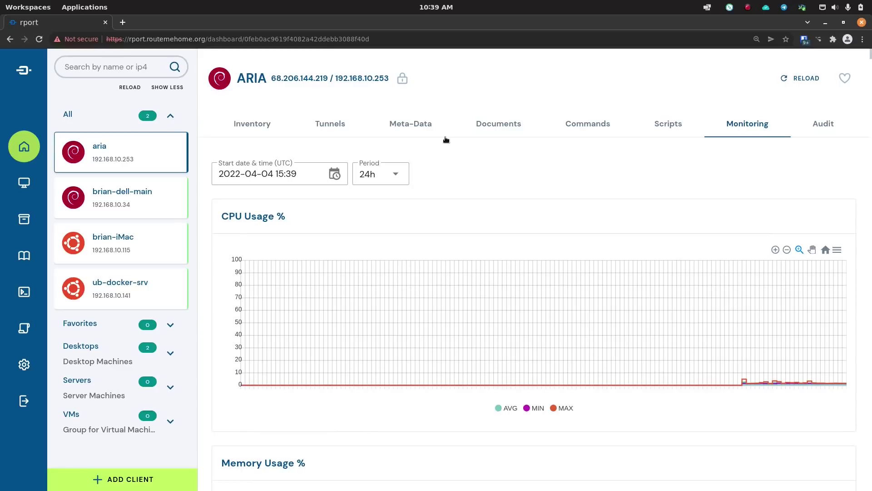
left_click(409, 123)
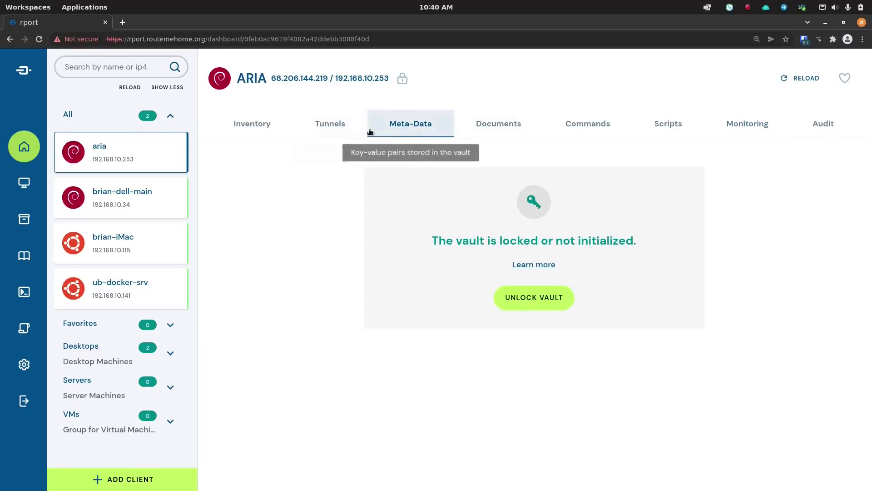
left_click(340, 132)
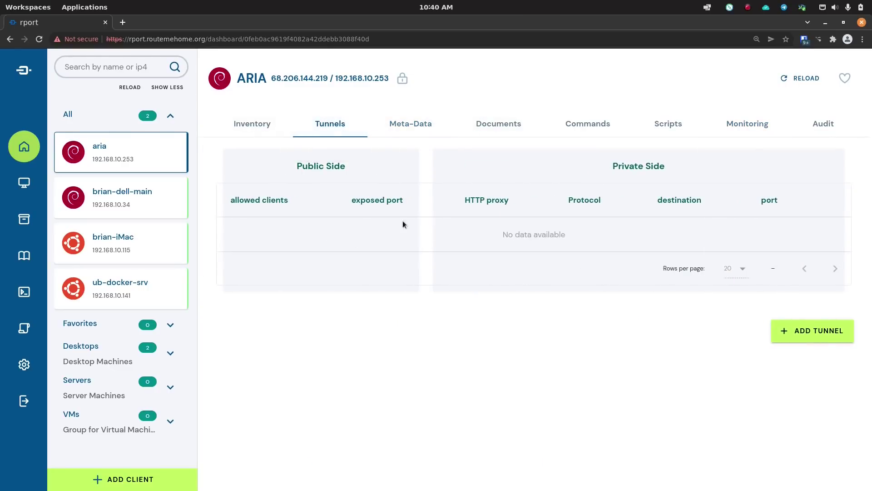
left_click(254, 129)
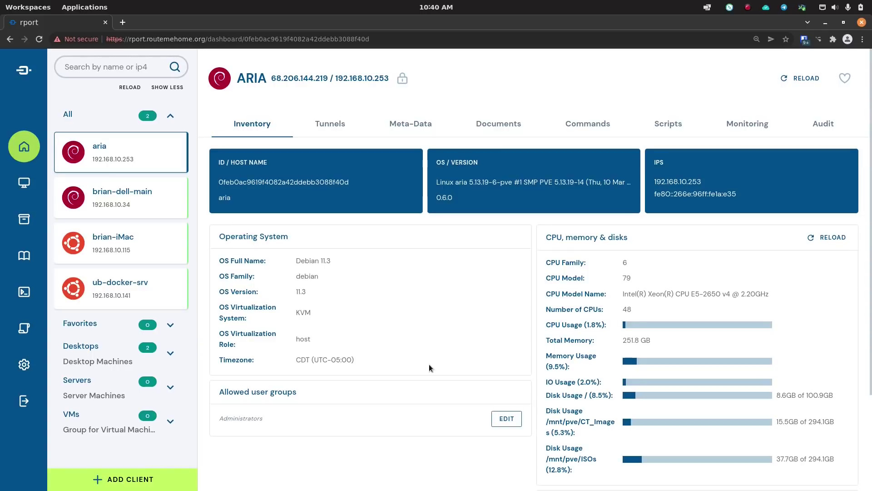
left_click(24, 183)
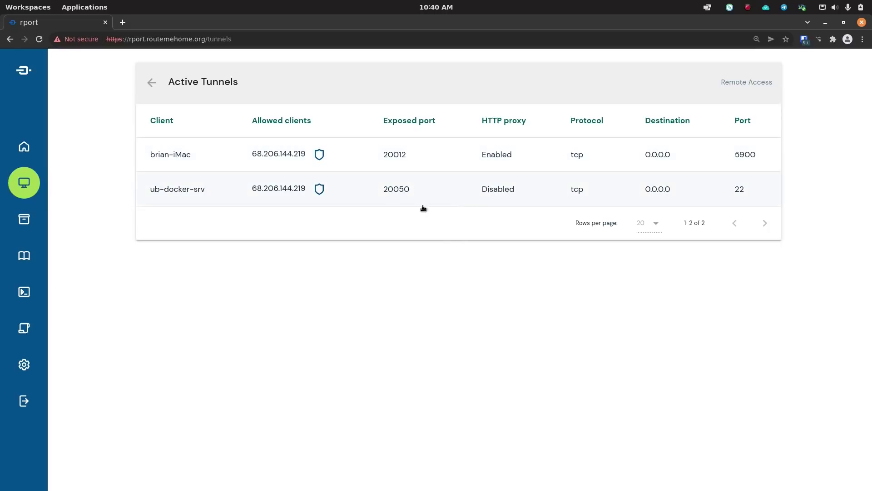
- Look over the Inventory and Documentation pages and the Commands page's targeting options
left_click(22, 220)
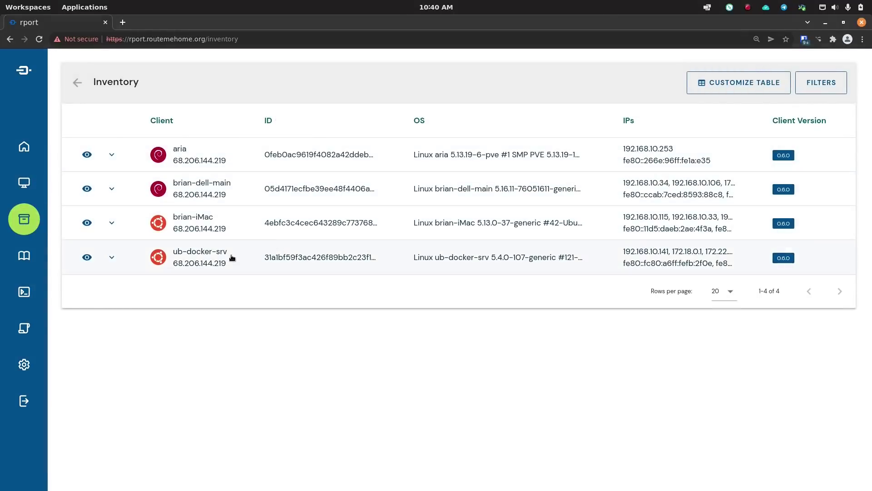
left_click(25, 257)
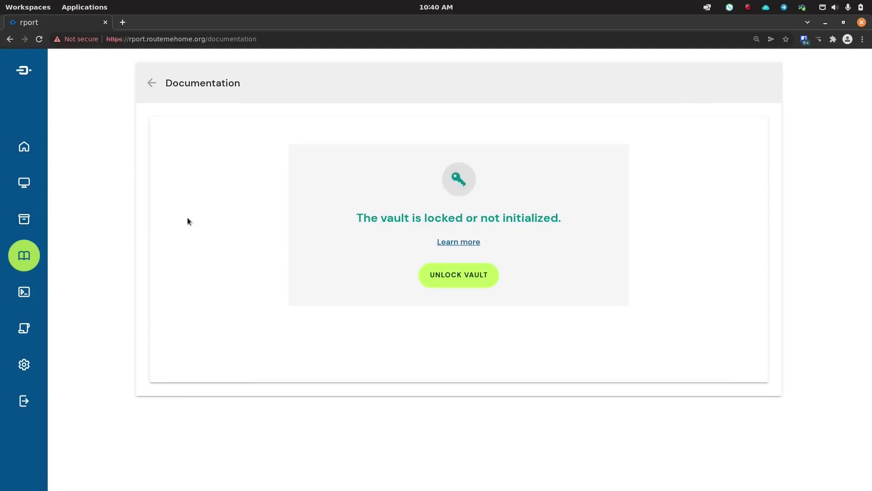
left_click(29, 291)
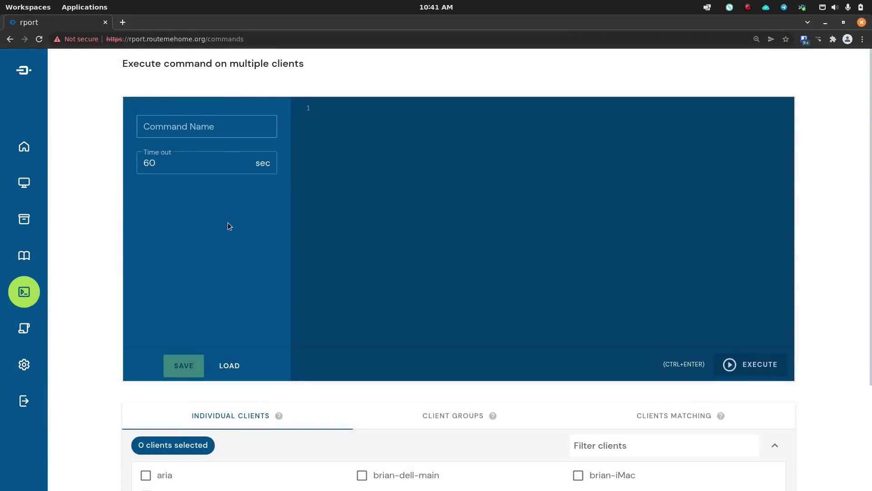
scroll(270, 307, "down", 3)
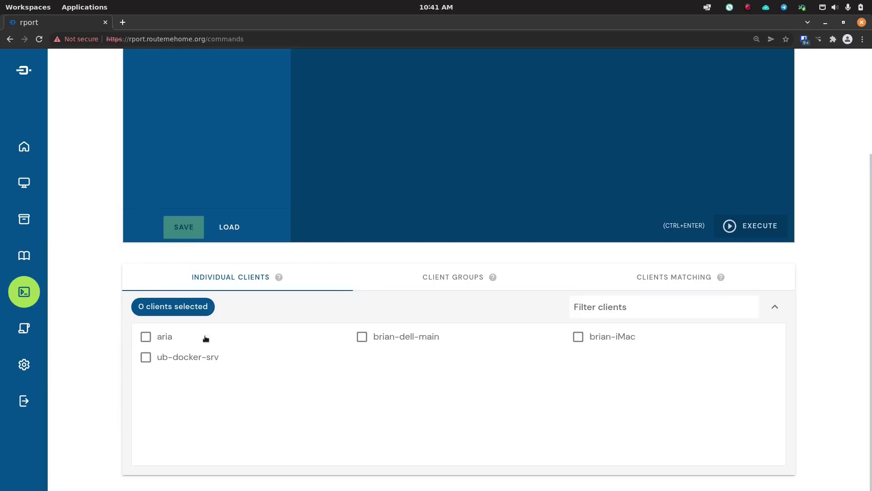
left_click(449, 272)
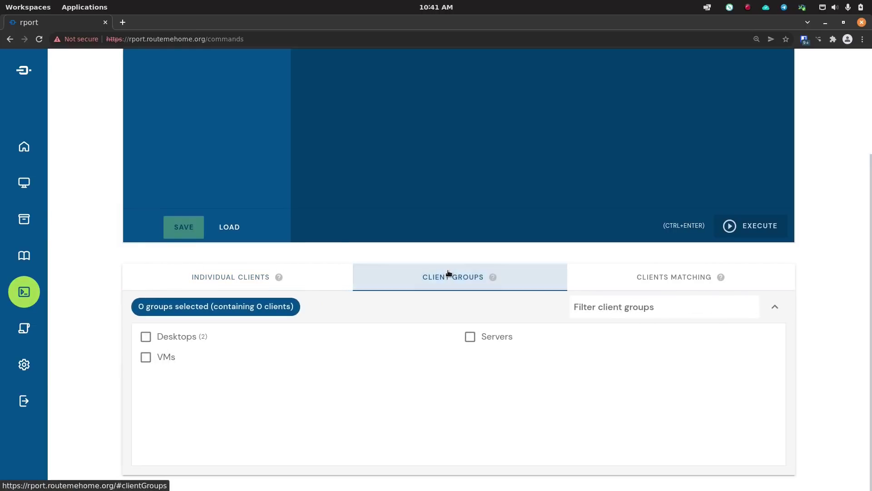
left_click(645, 277)
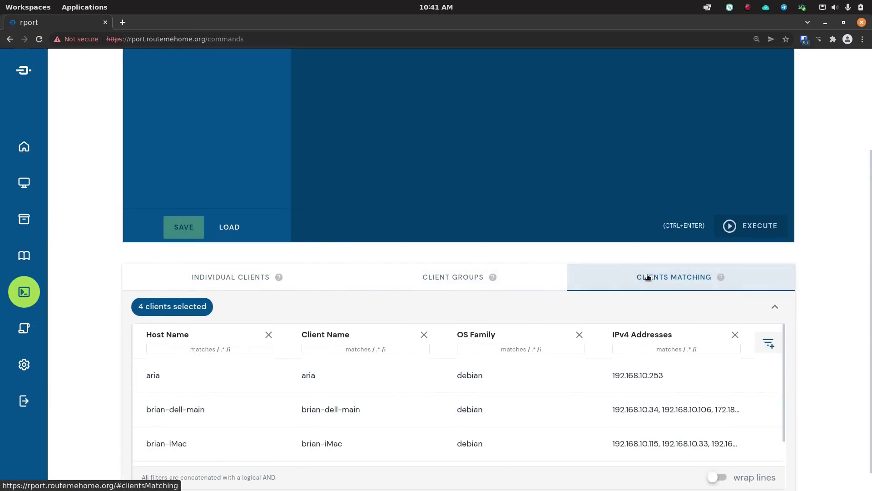
left_click(222, 282)
- View the Scripts page, then return to aria's inventory showing Debian 11.3 and 48 CPUs
left_click(24, 327)
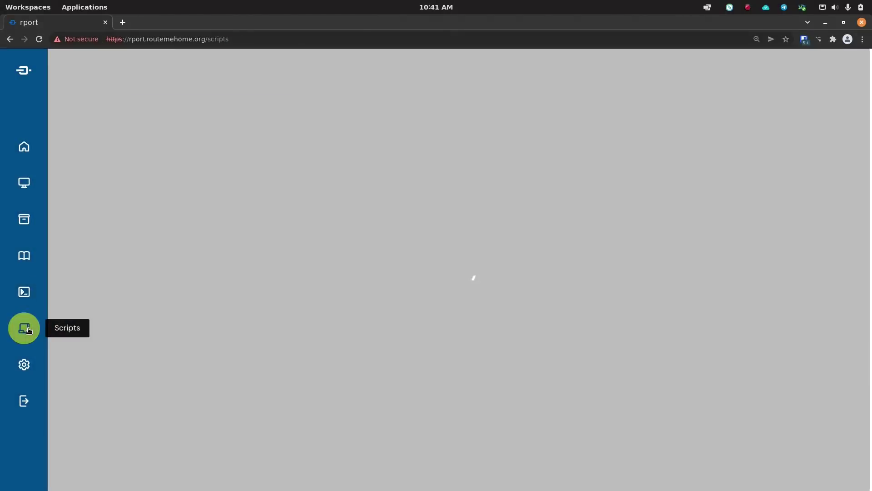
scroll(273, 319, "down", 3)
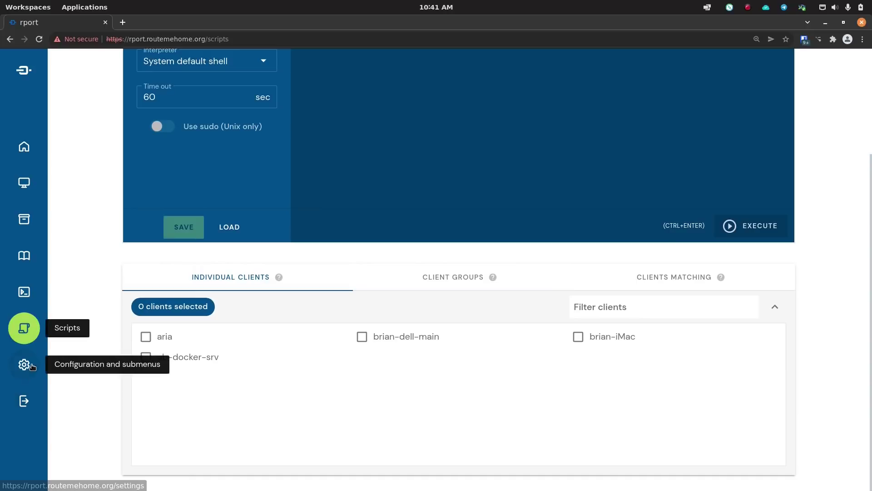
scroll(43, 244, "up", 2)
left_click(23, 146)
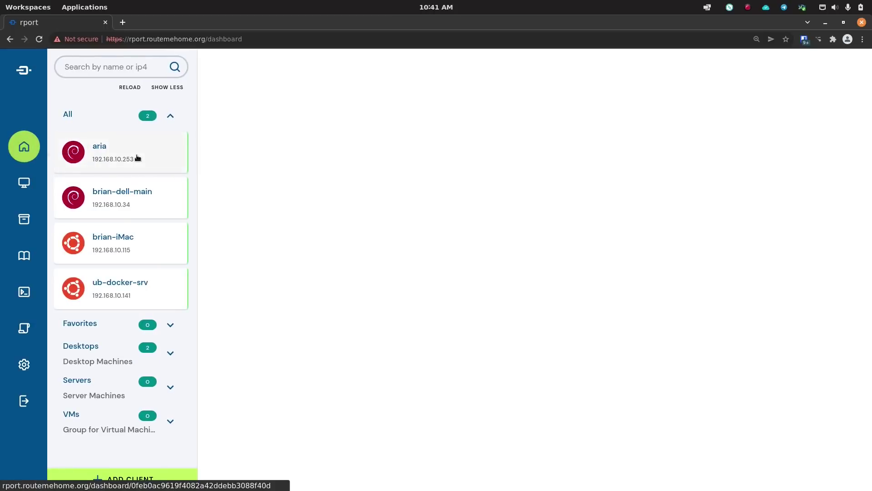
left_click(138, 157)
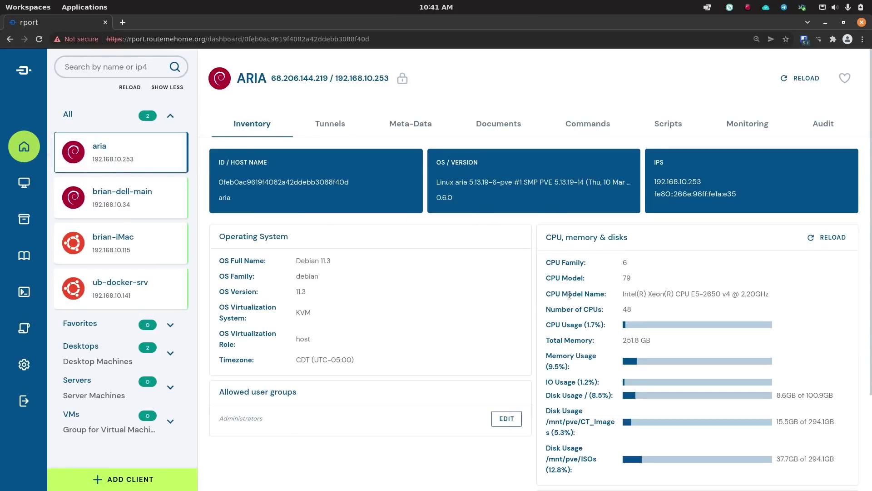
scroll(610, 360, "down", 3)
scroll(610, 361, "up", 3)
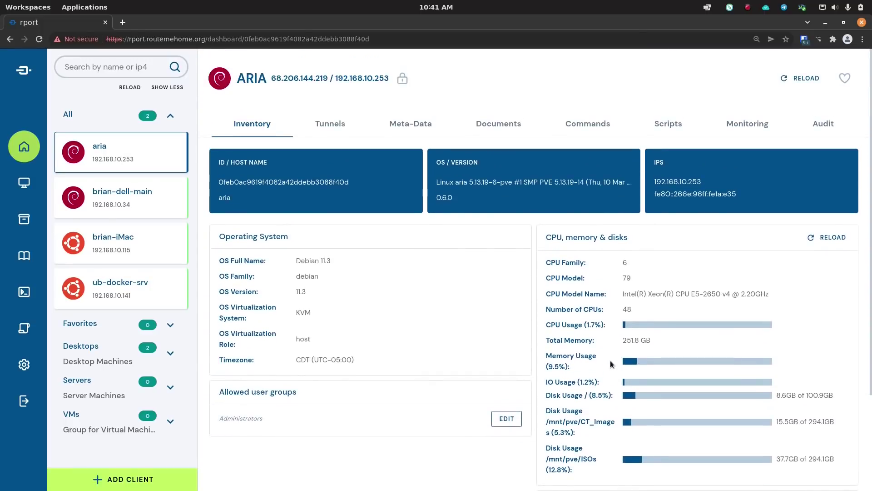